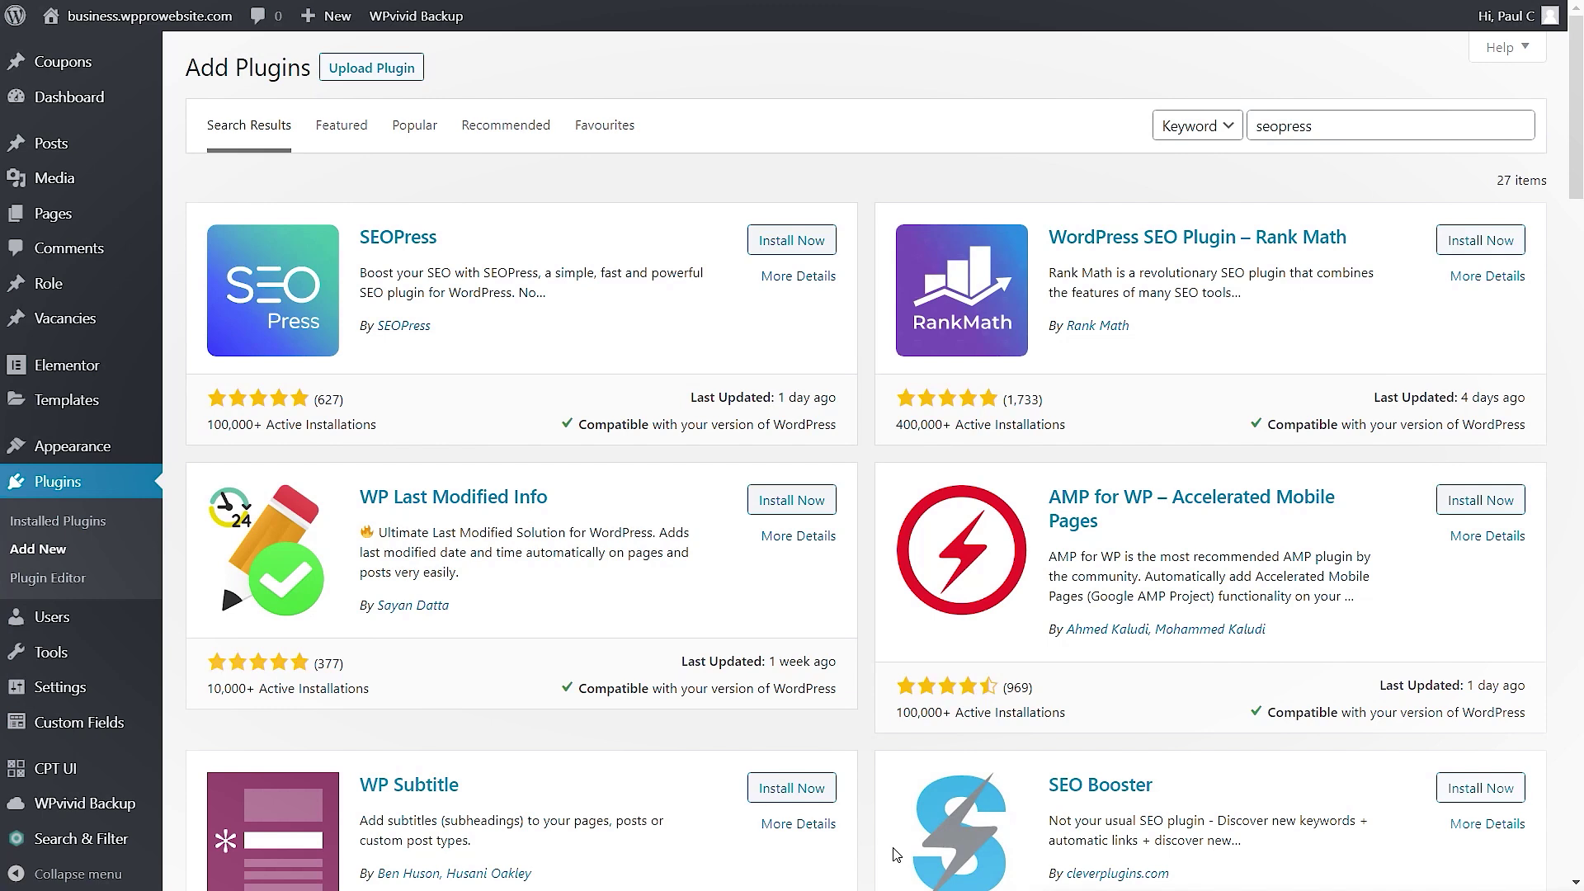
Install and activate the SEOPress plugin, and open its settings from the list of installed plugins
click(816, 248)
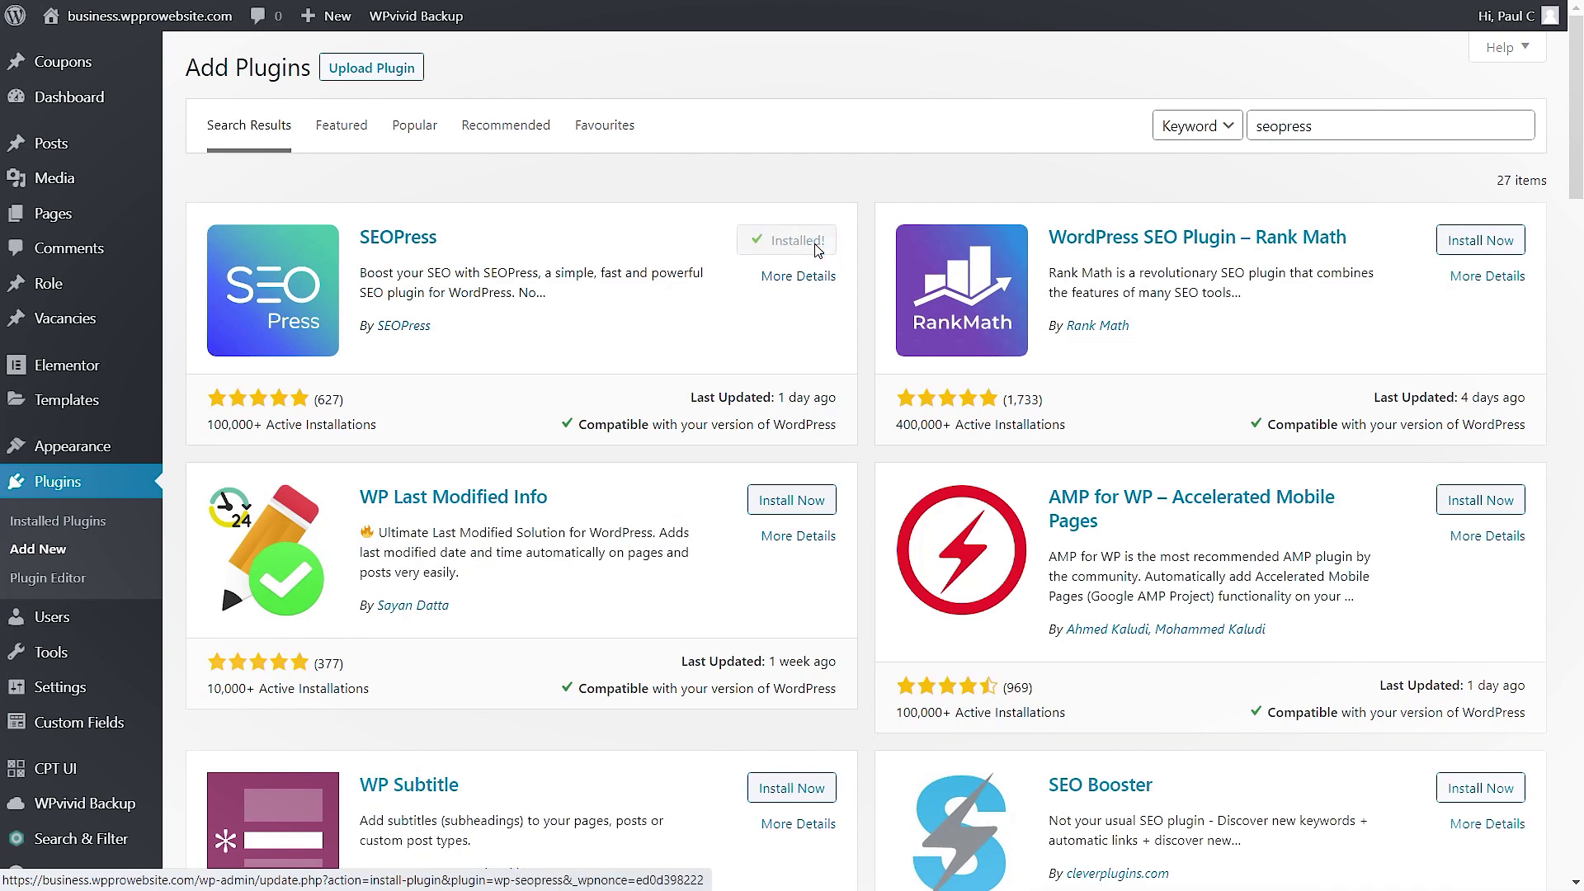
click(818, 250)
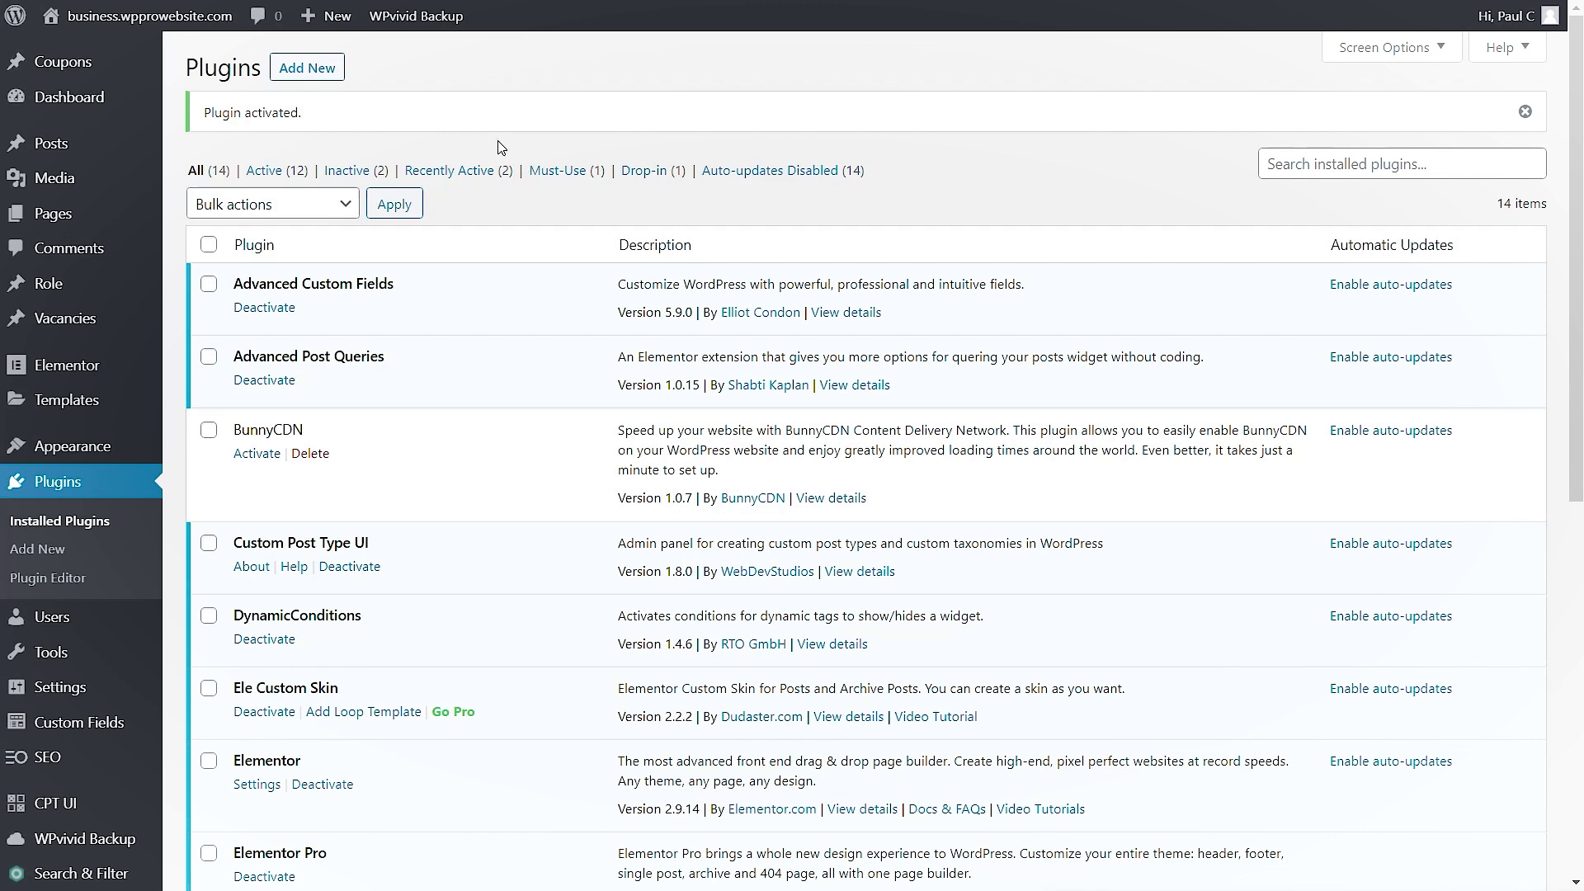
scroll(492, 506, down, 8)
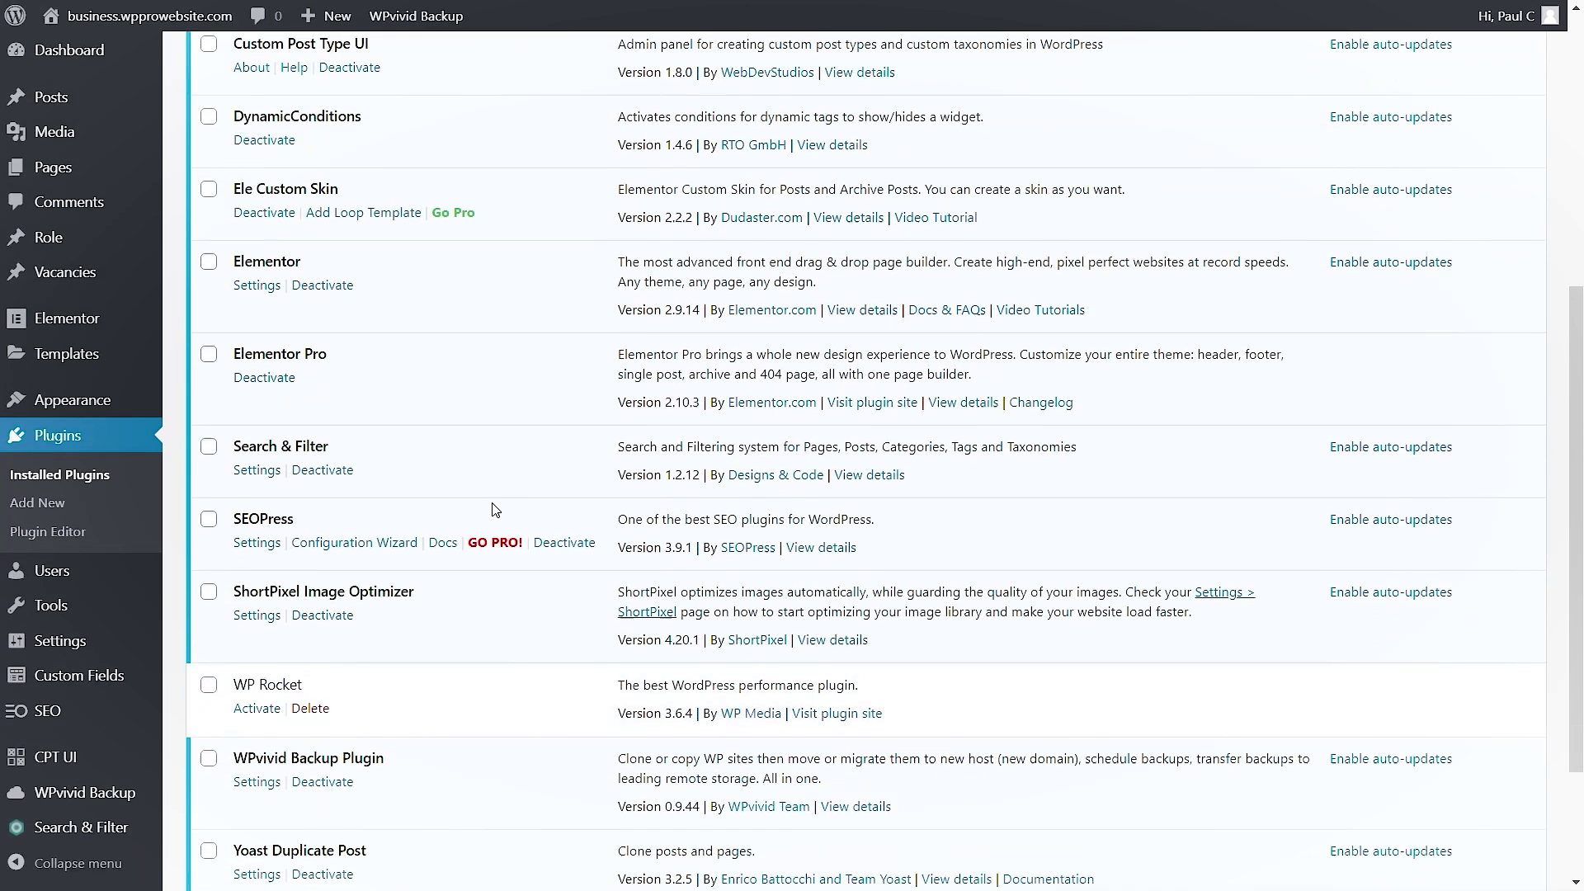
scroll(545, 579, up, 1)
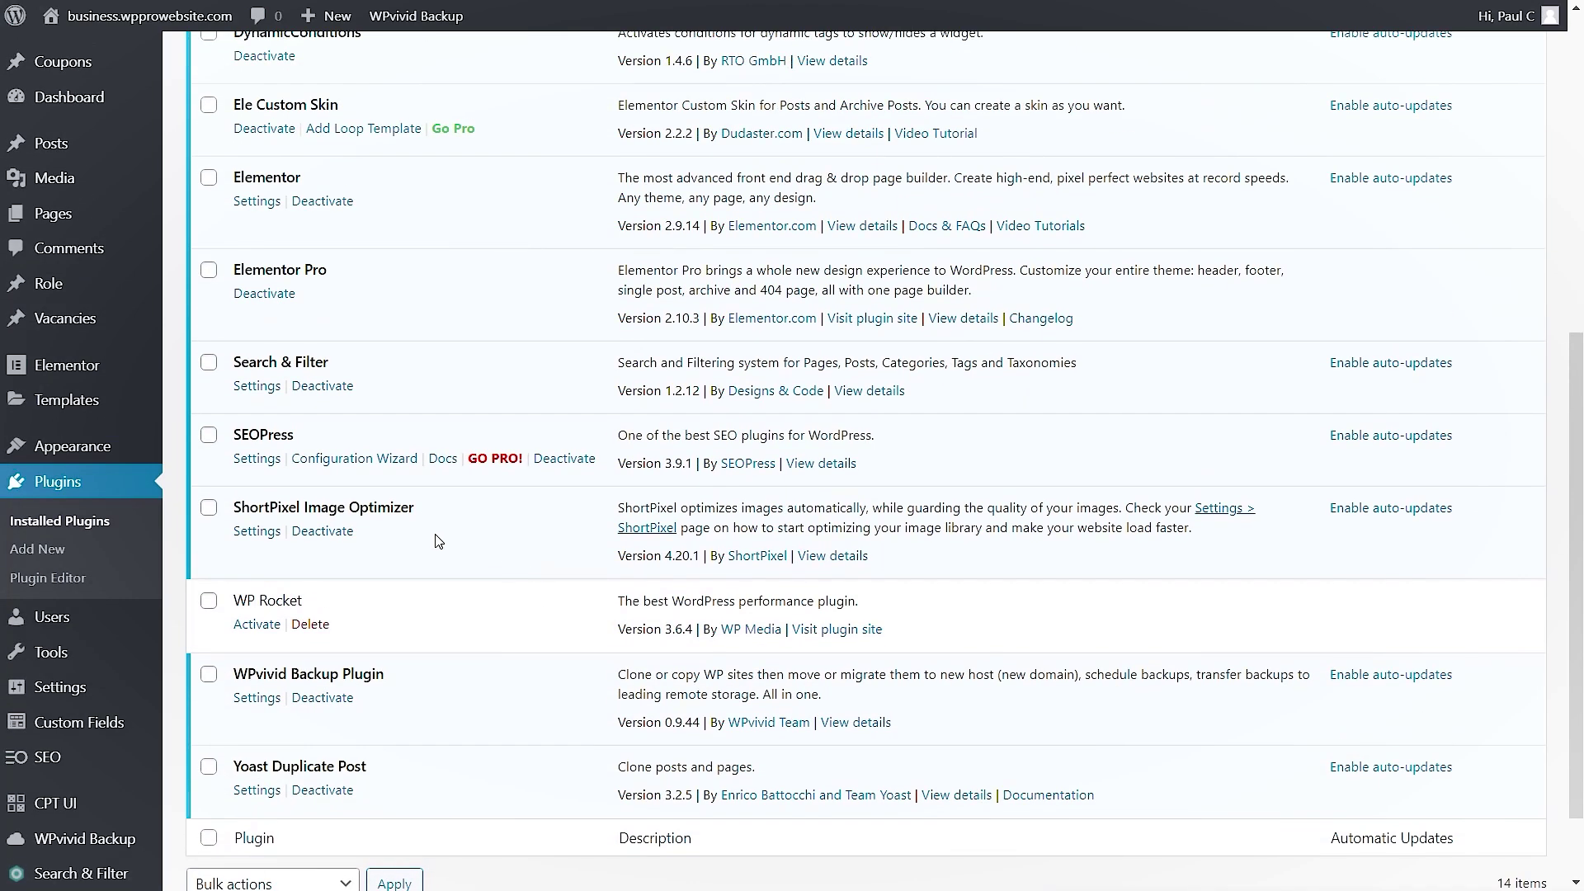
click(246, 464)
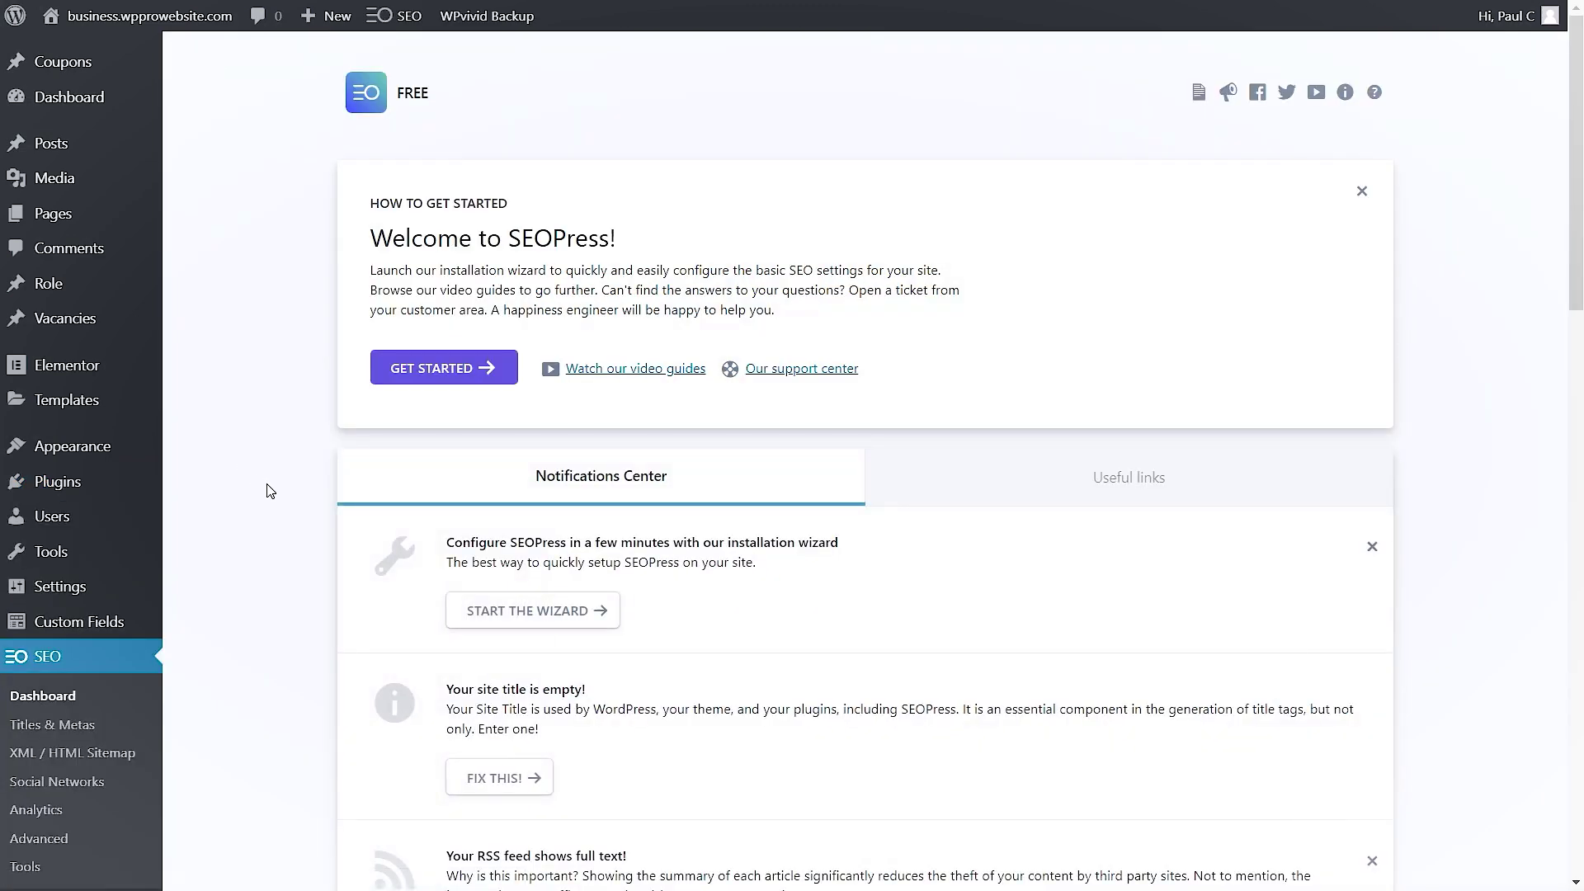
Examine the SEOPress dashboard's notifications and its feature modules, such as Titles & Metas, Sitemap and Social Networks
scroll(267, 490, down, 1)
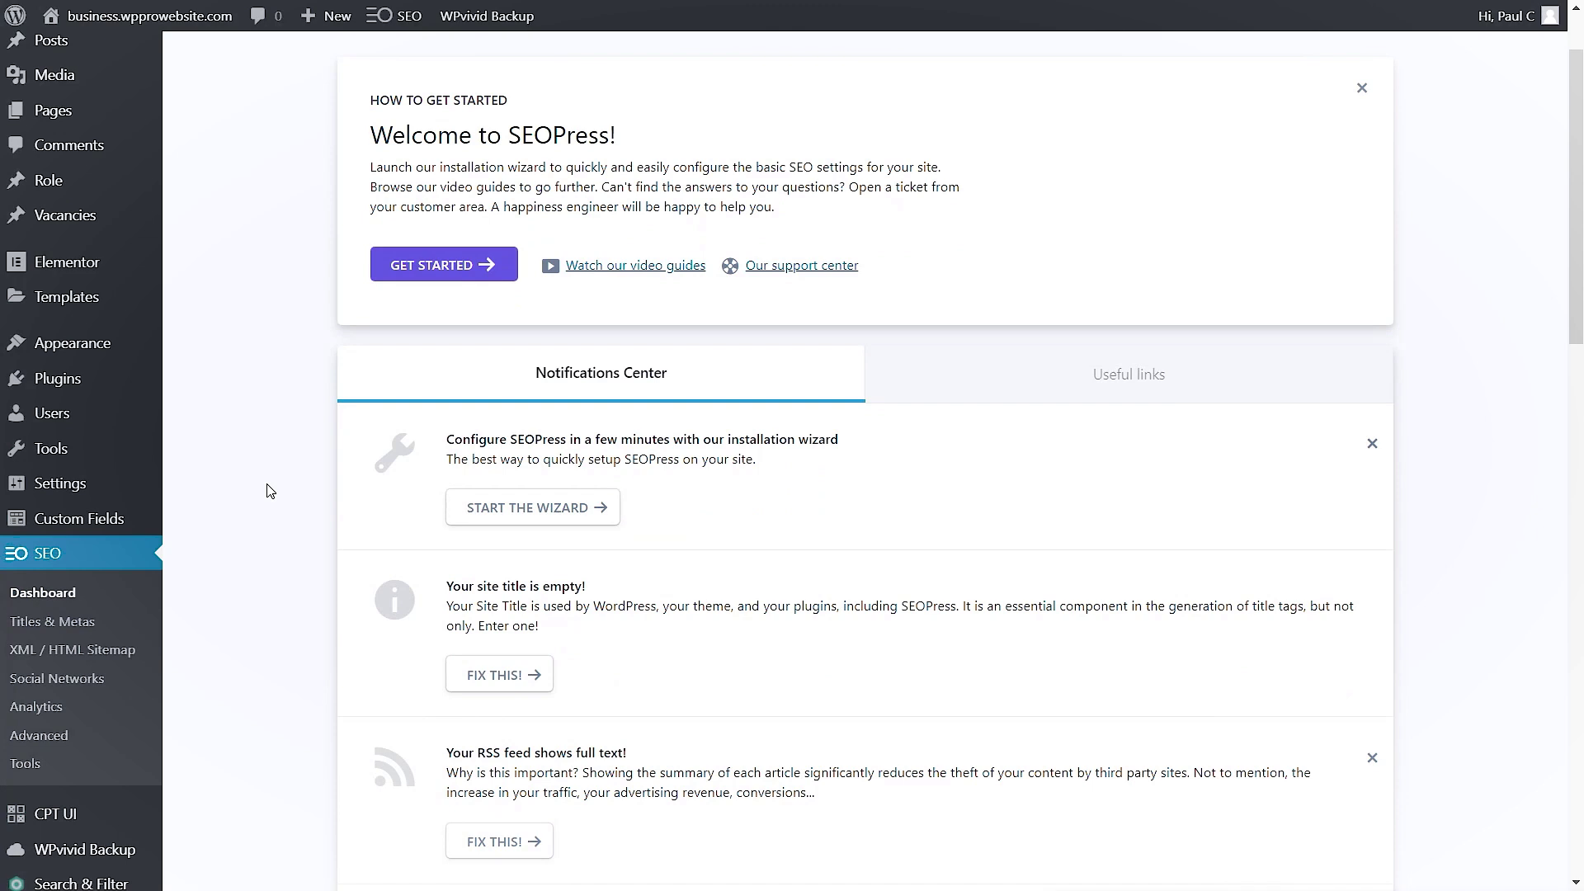
scroll(267, 491, down, 3)
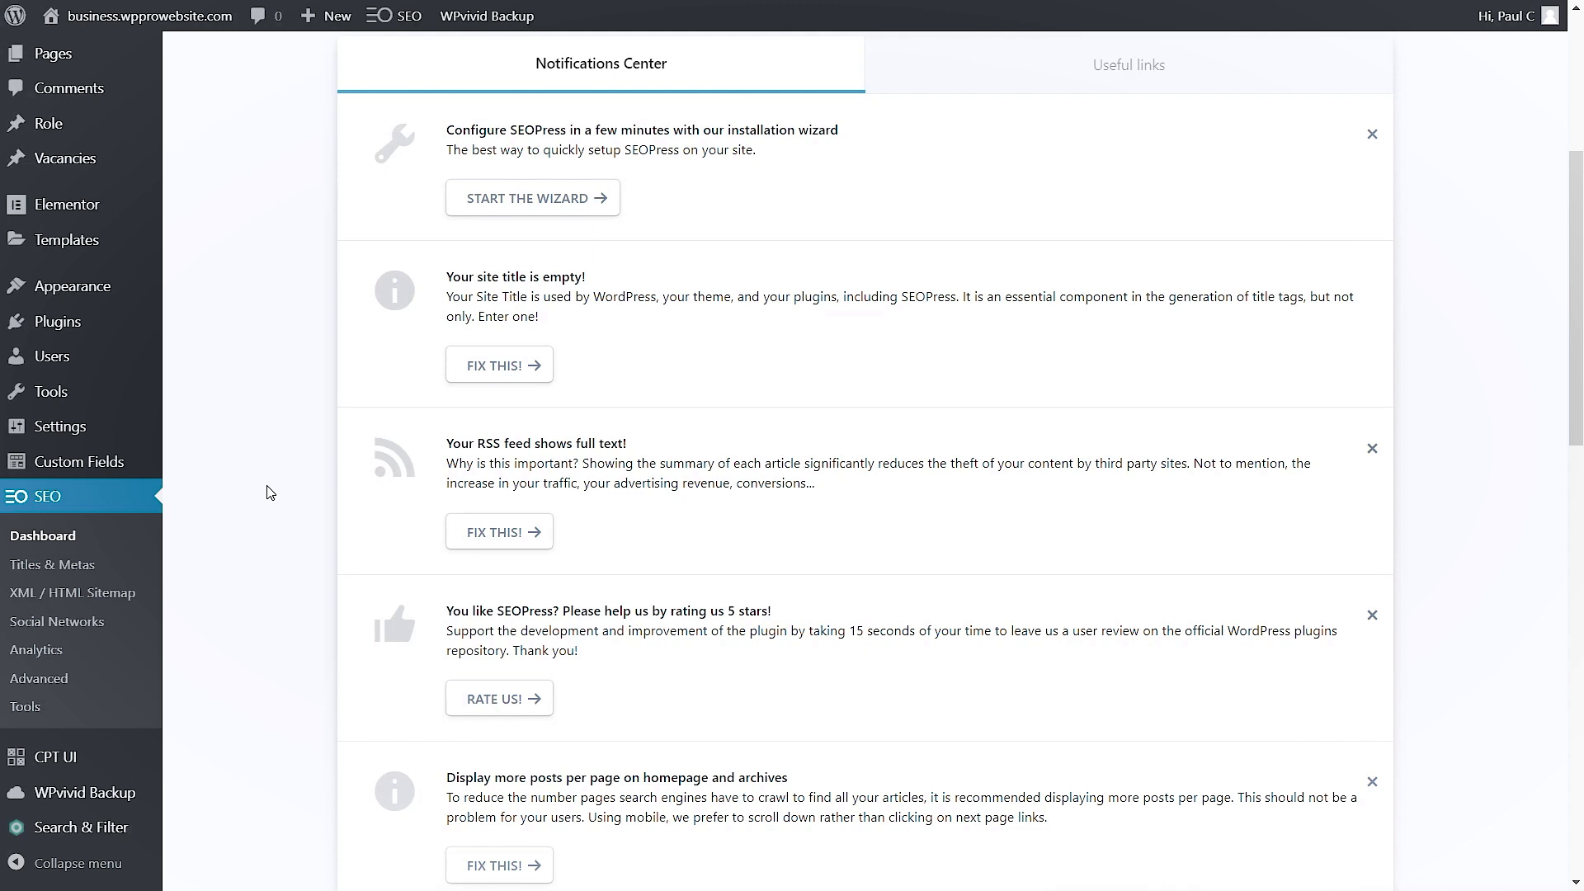
scroll(324, 540, down, 3)
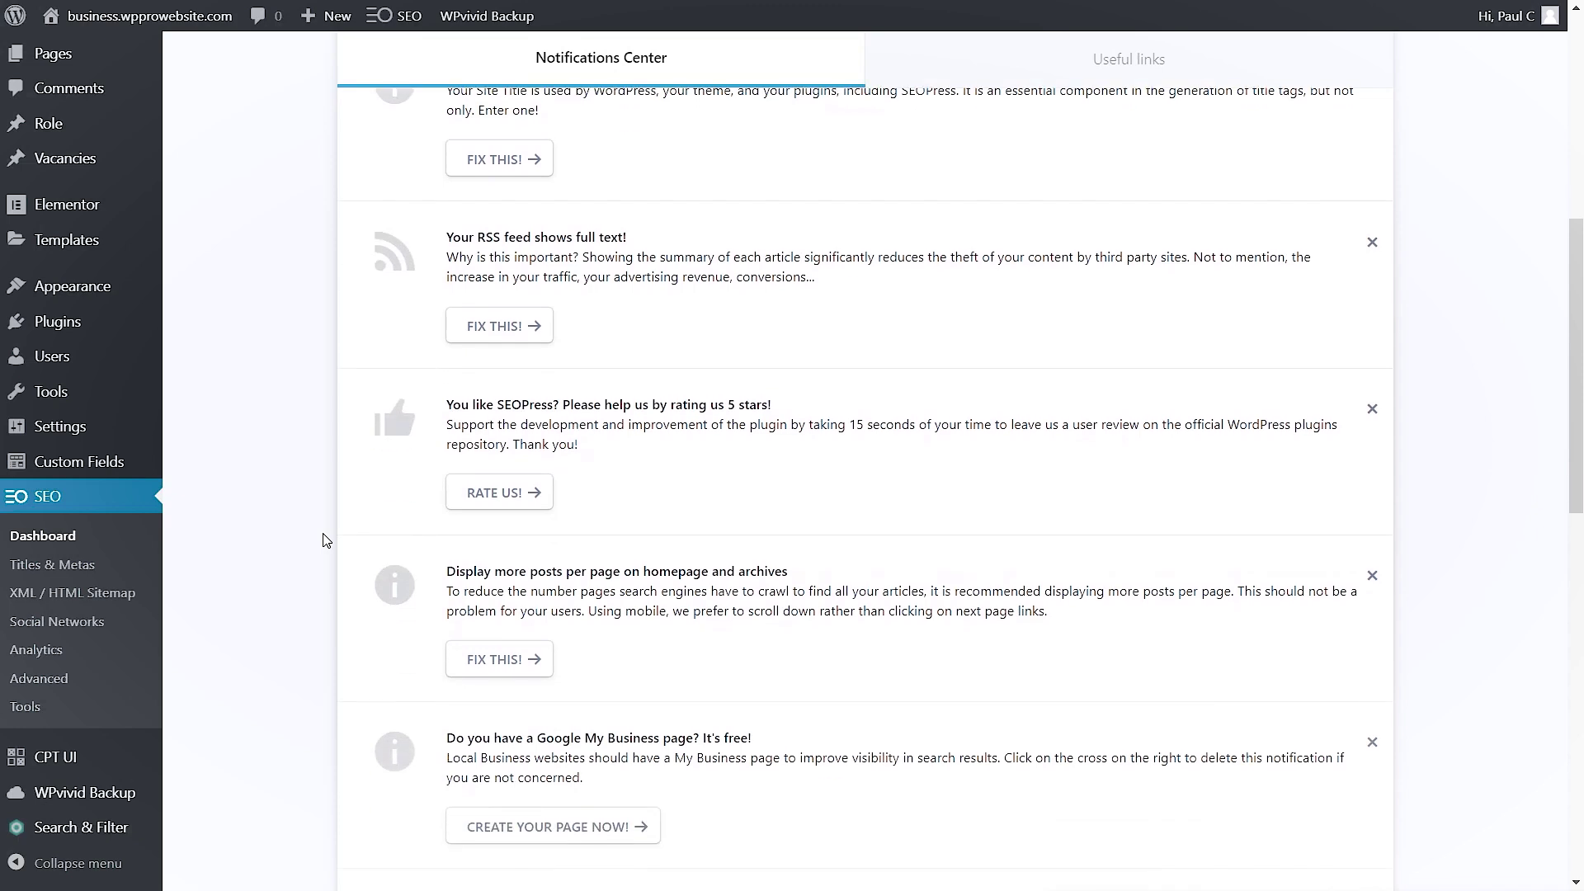
scroll(324, 541, down, 3)
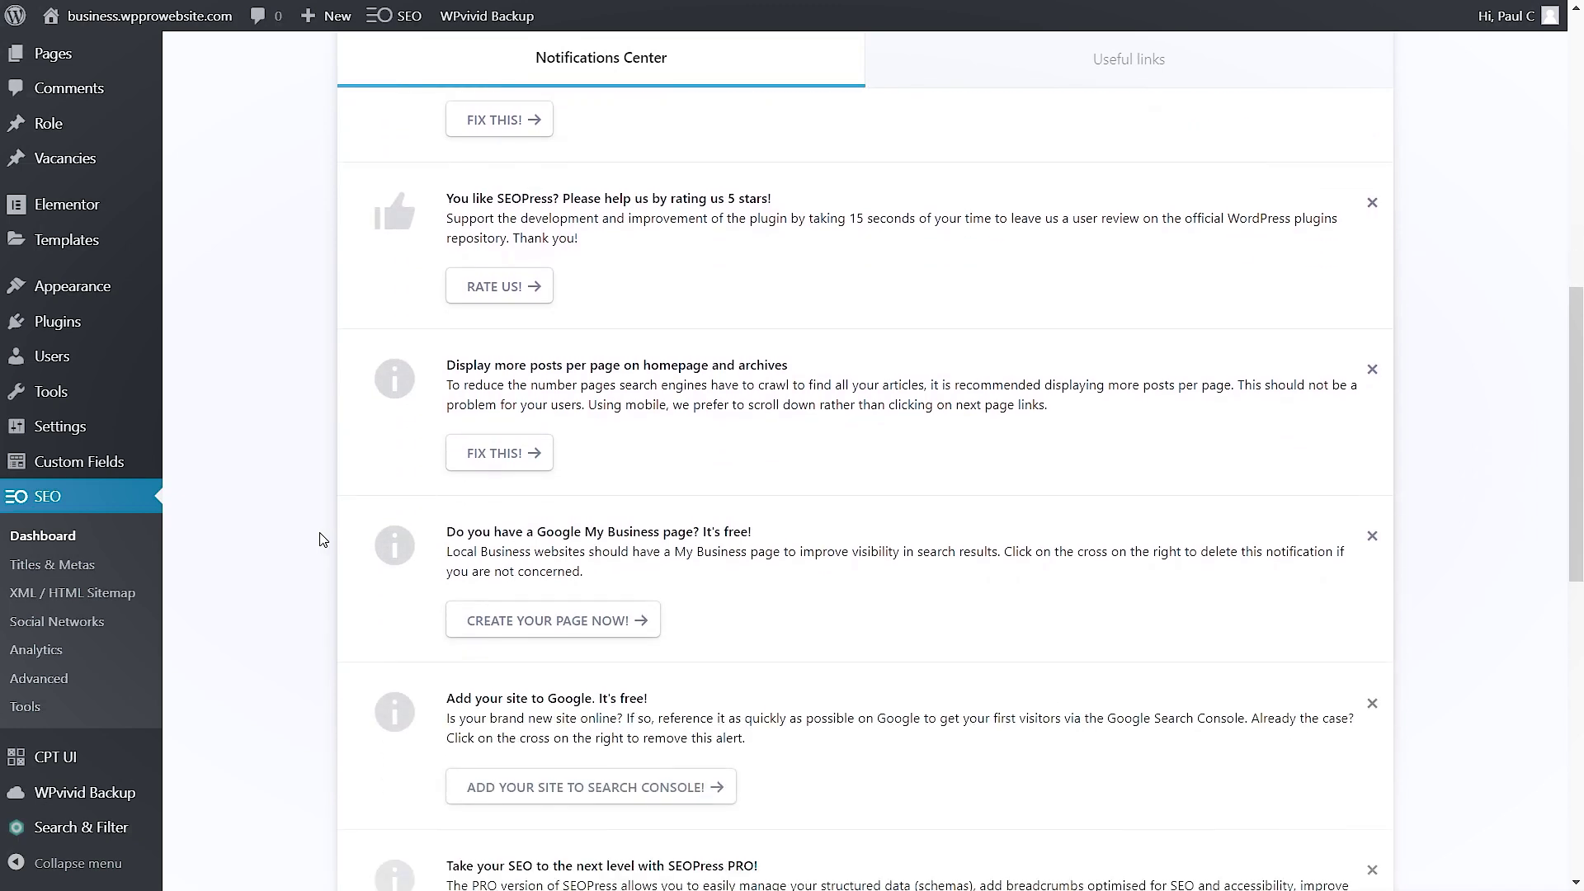
scroll(321, 539, down, 7)
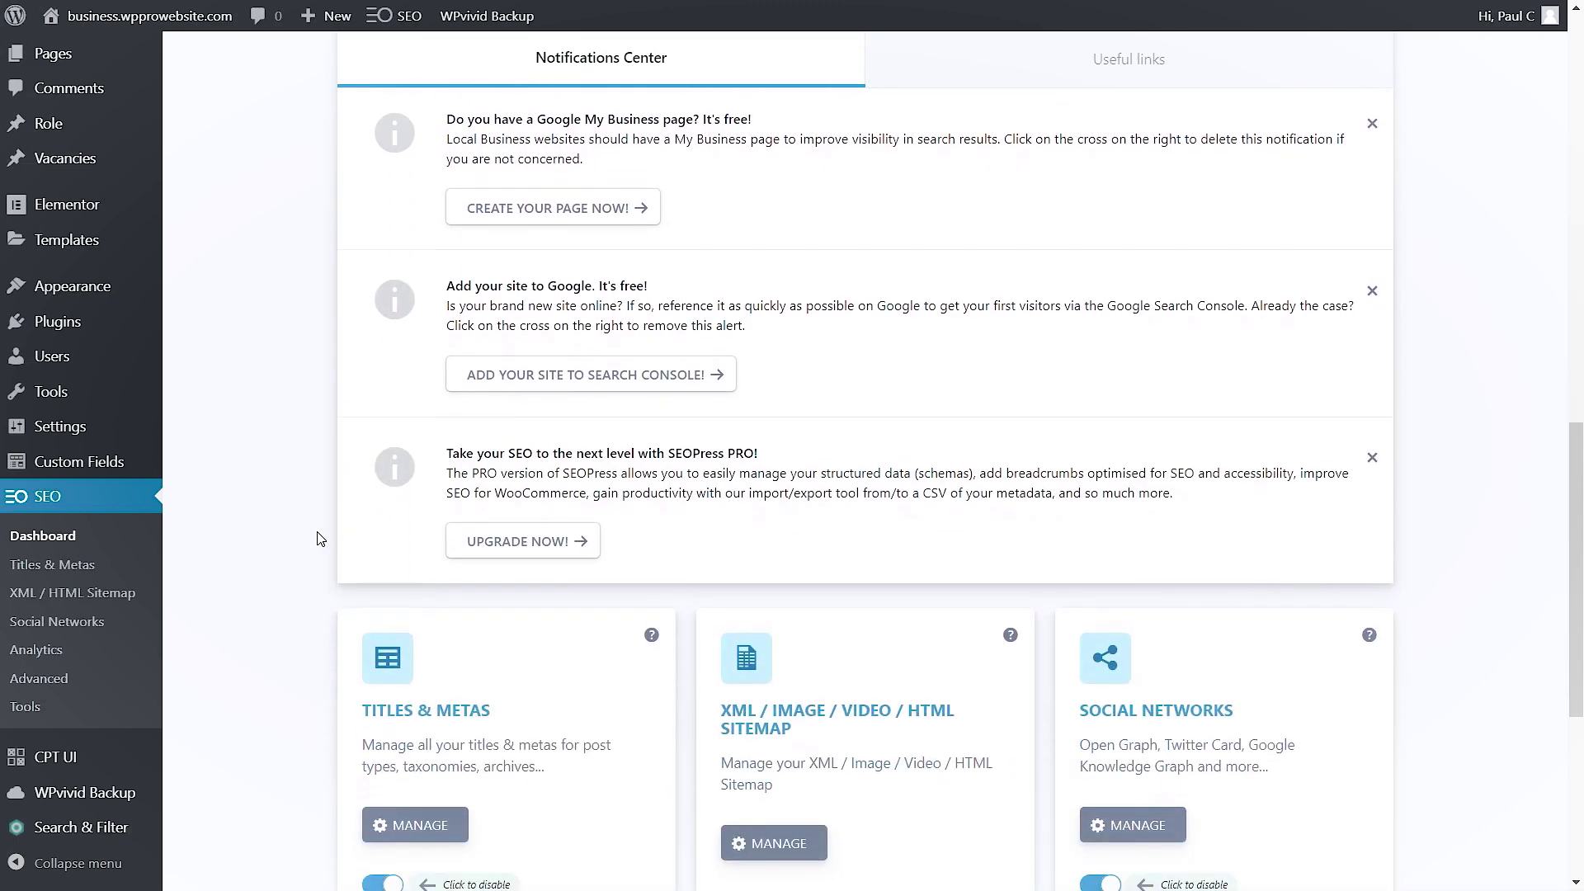
scroll(317, 539, down, 4)
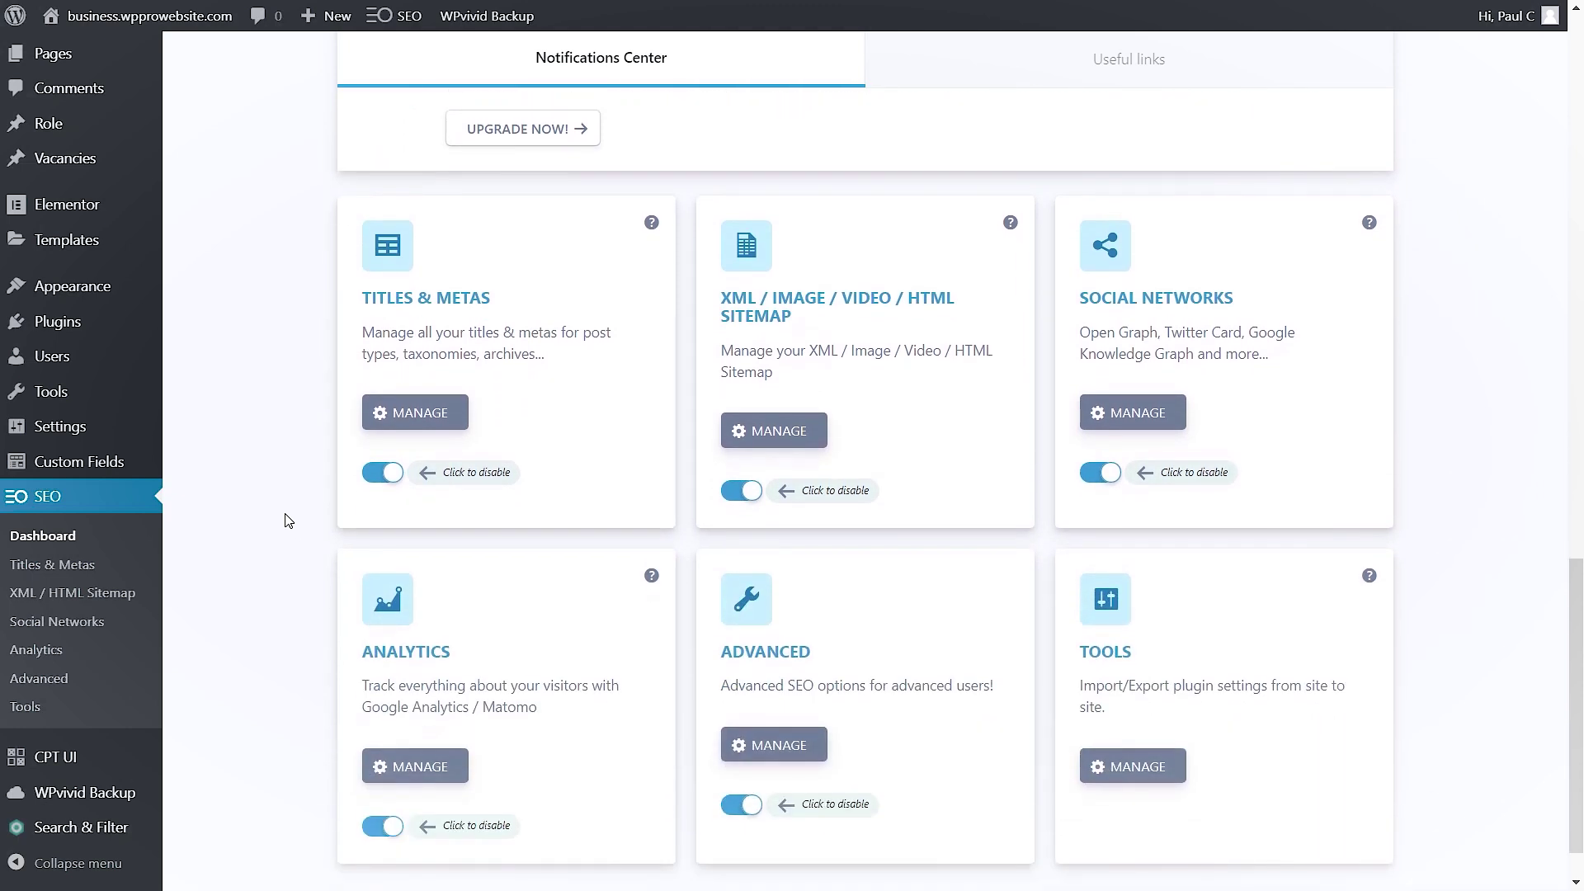
scroll(285, 517, down, 1)
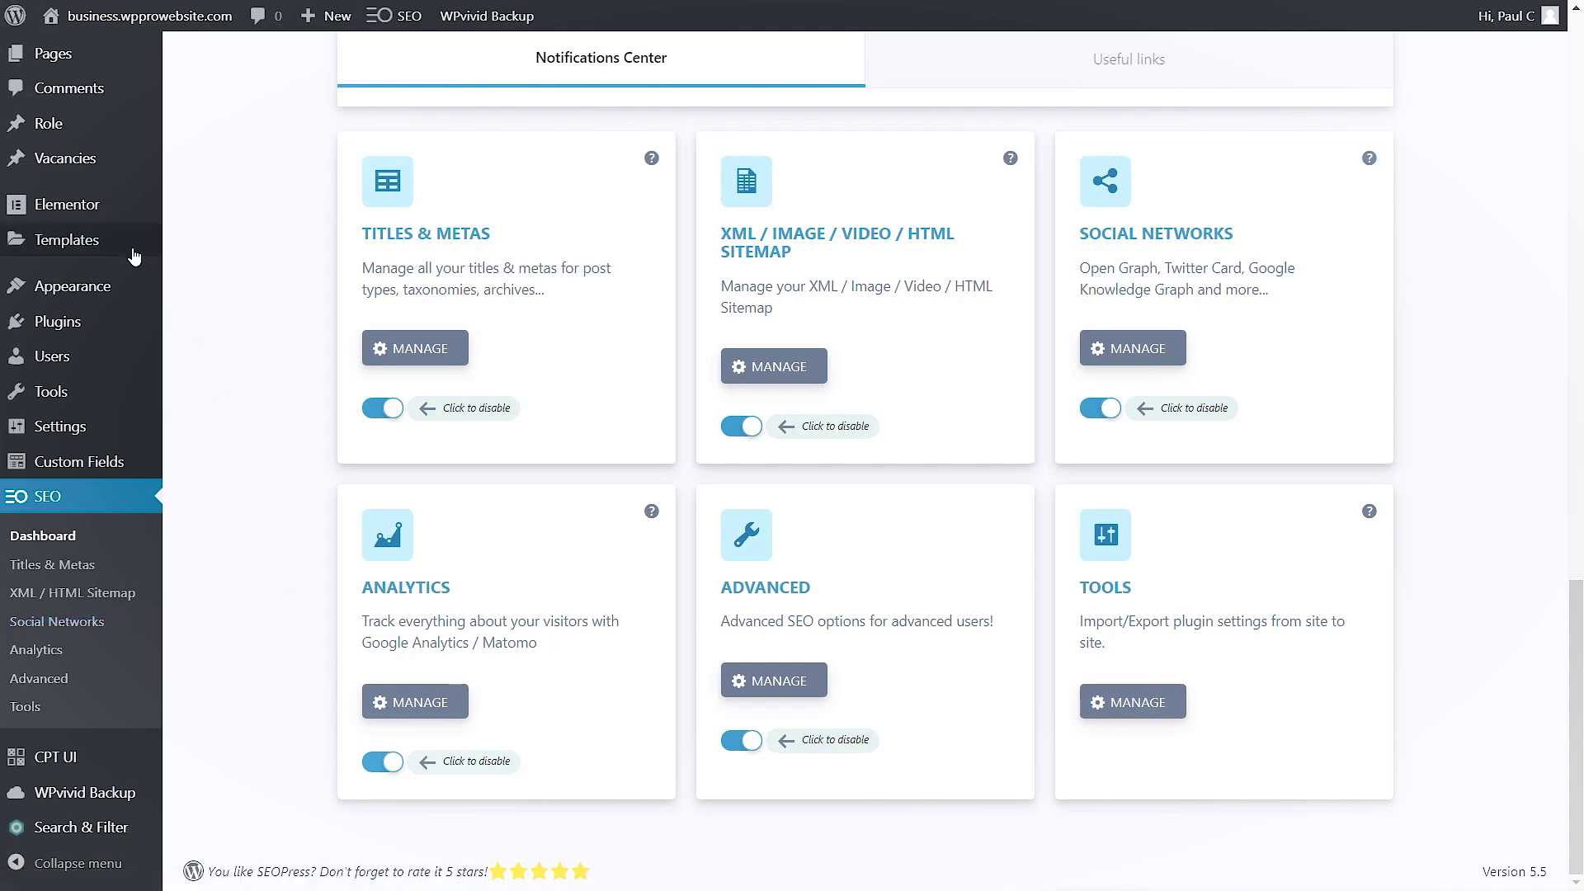
Create a new page titled "SEOPress" and save it as a draft
mouse_move(96, 205)
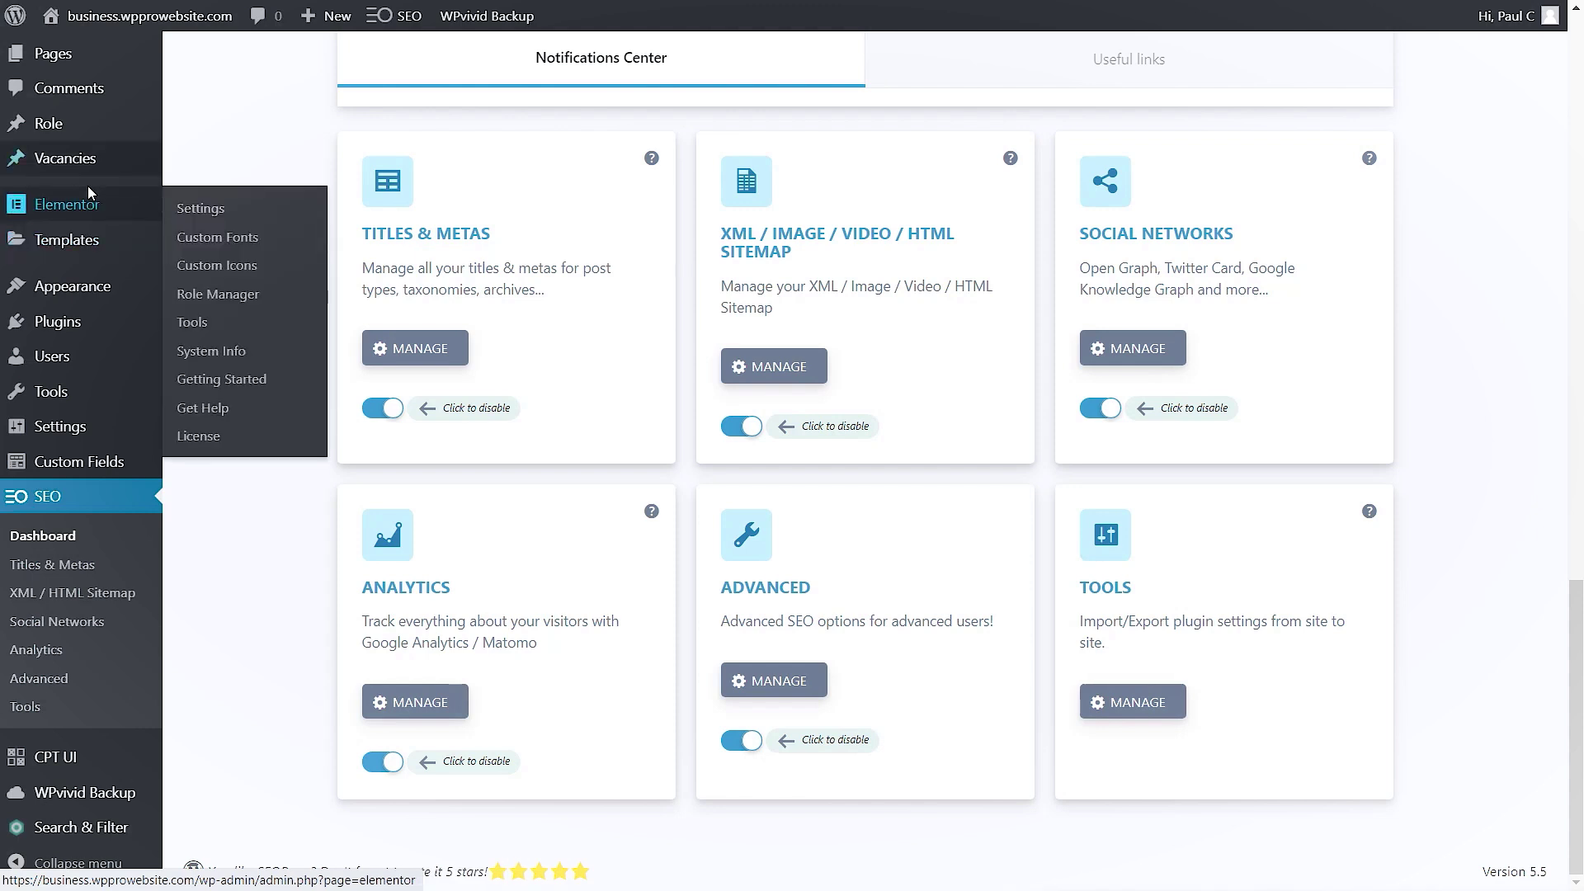
scroll(87, 175, up, 3)
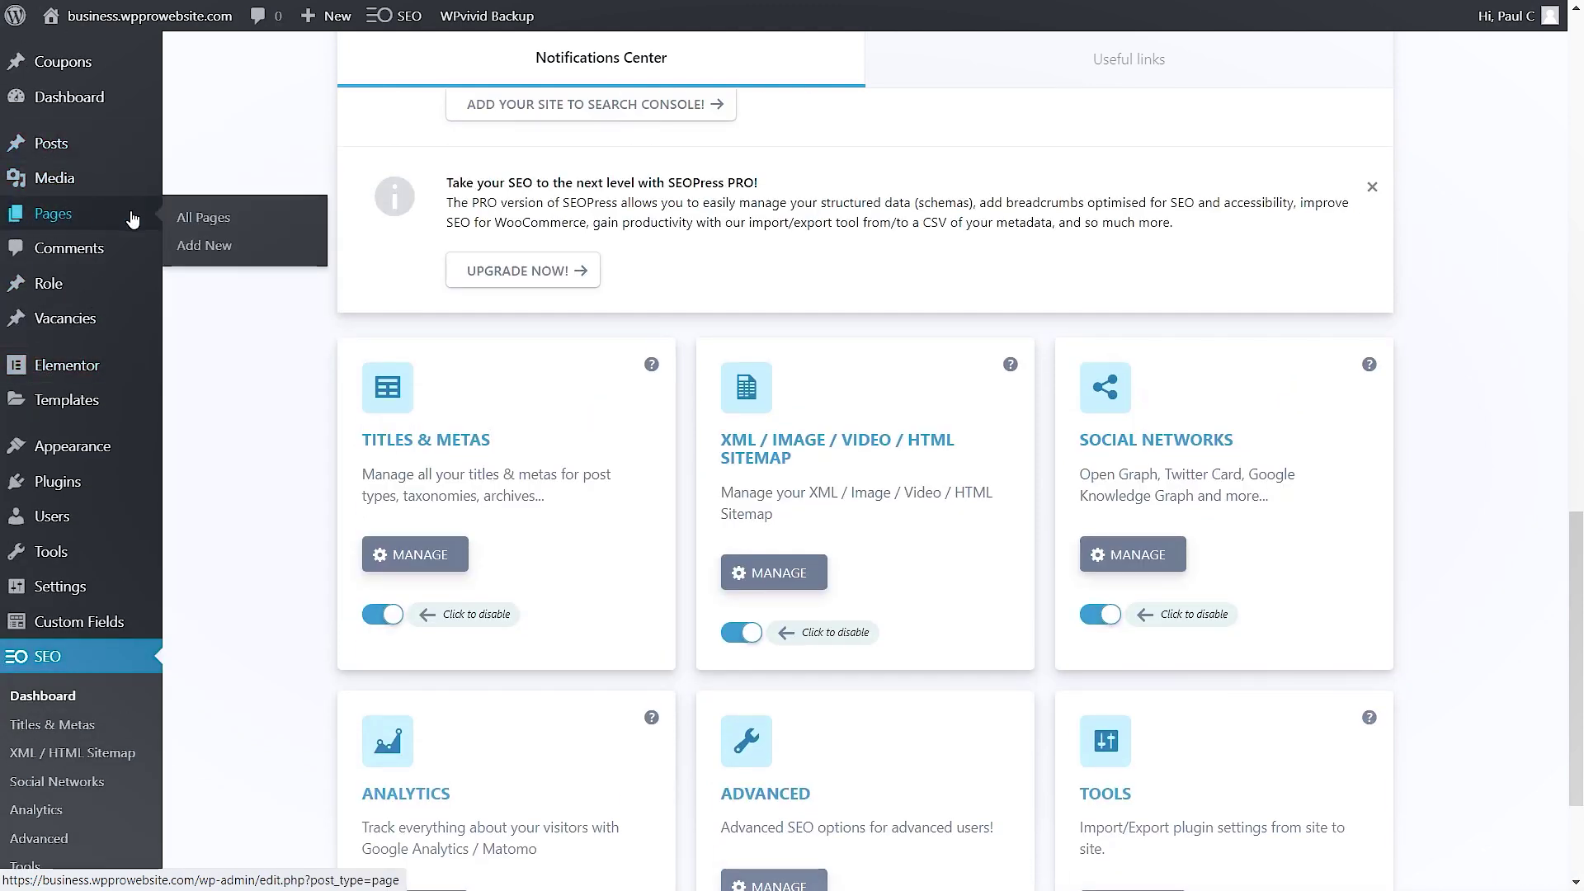
click(206, 247)
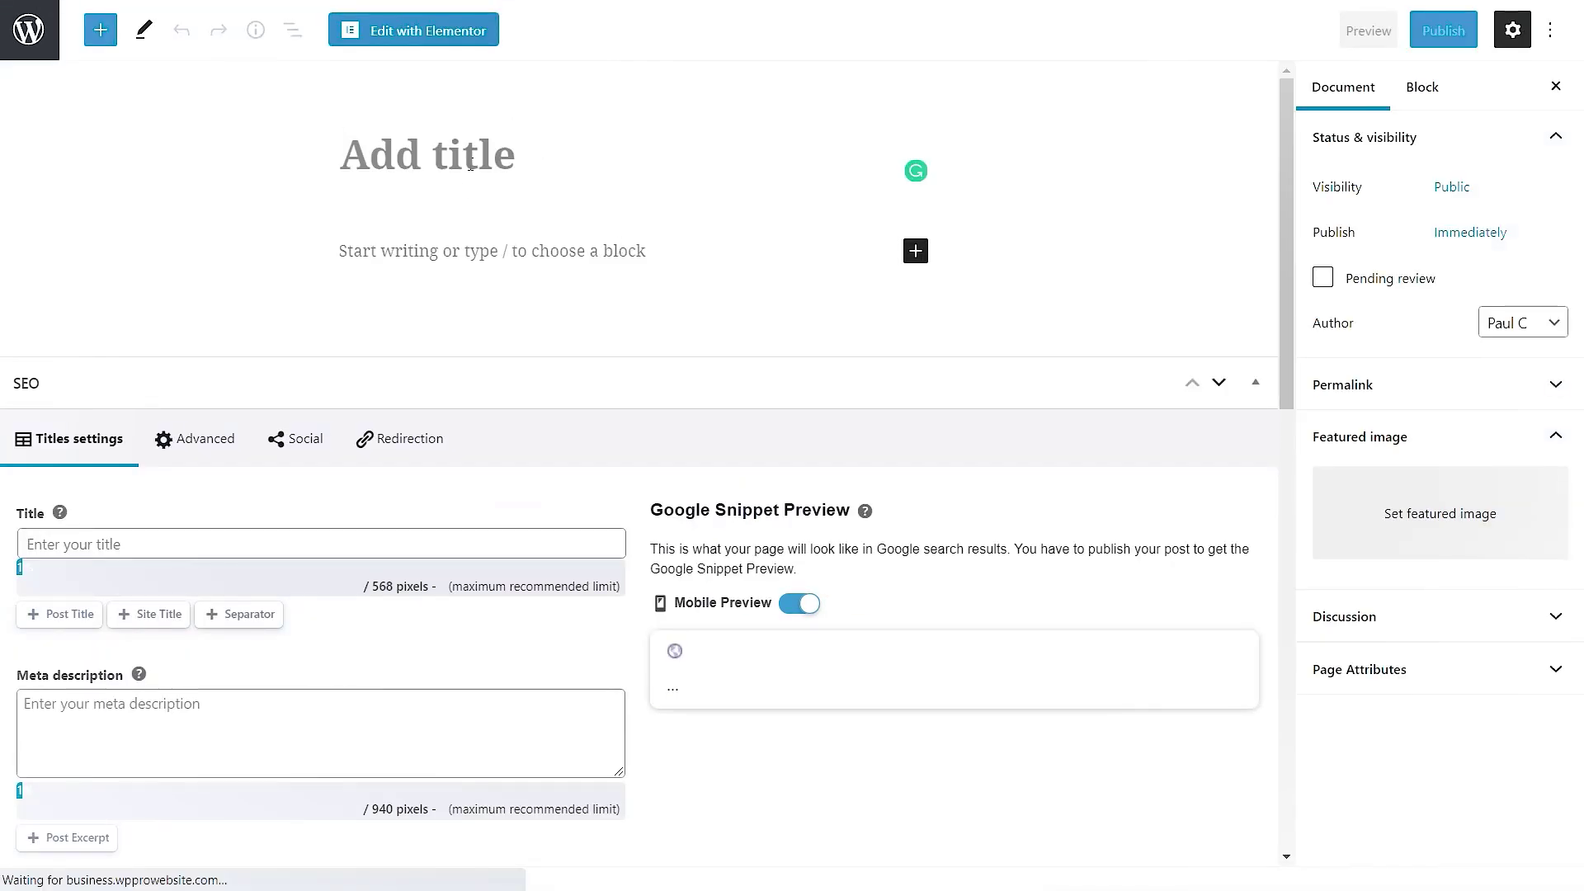
text(SEOPress)
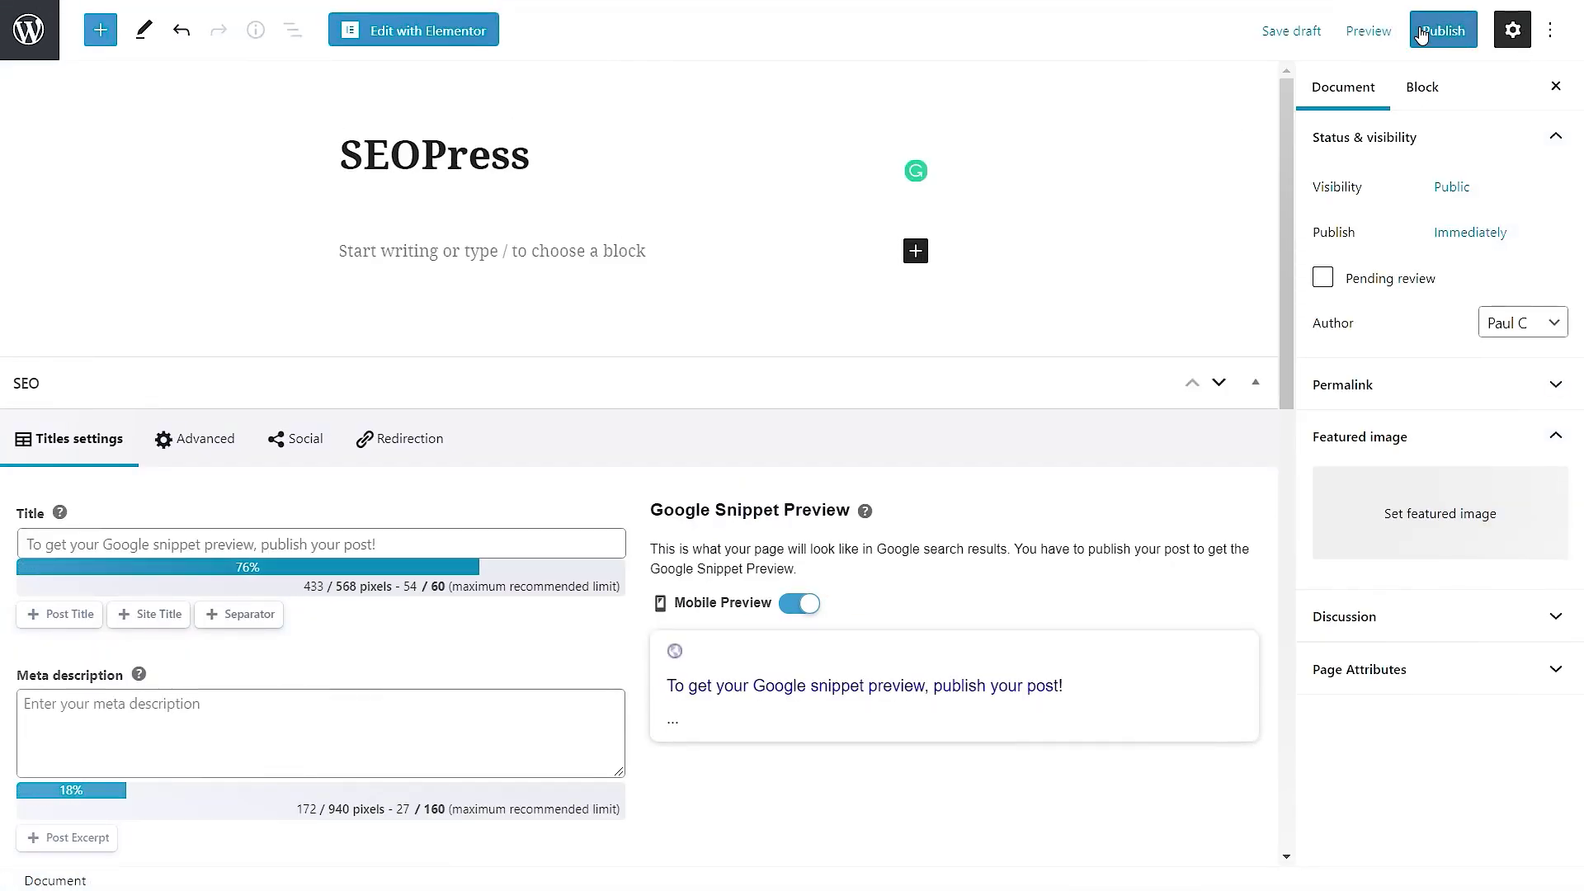
click(1291, 30)
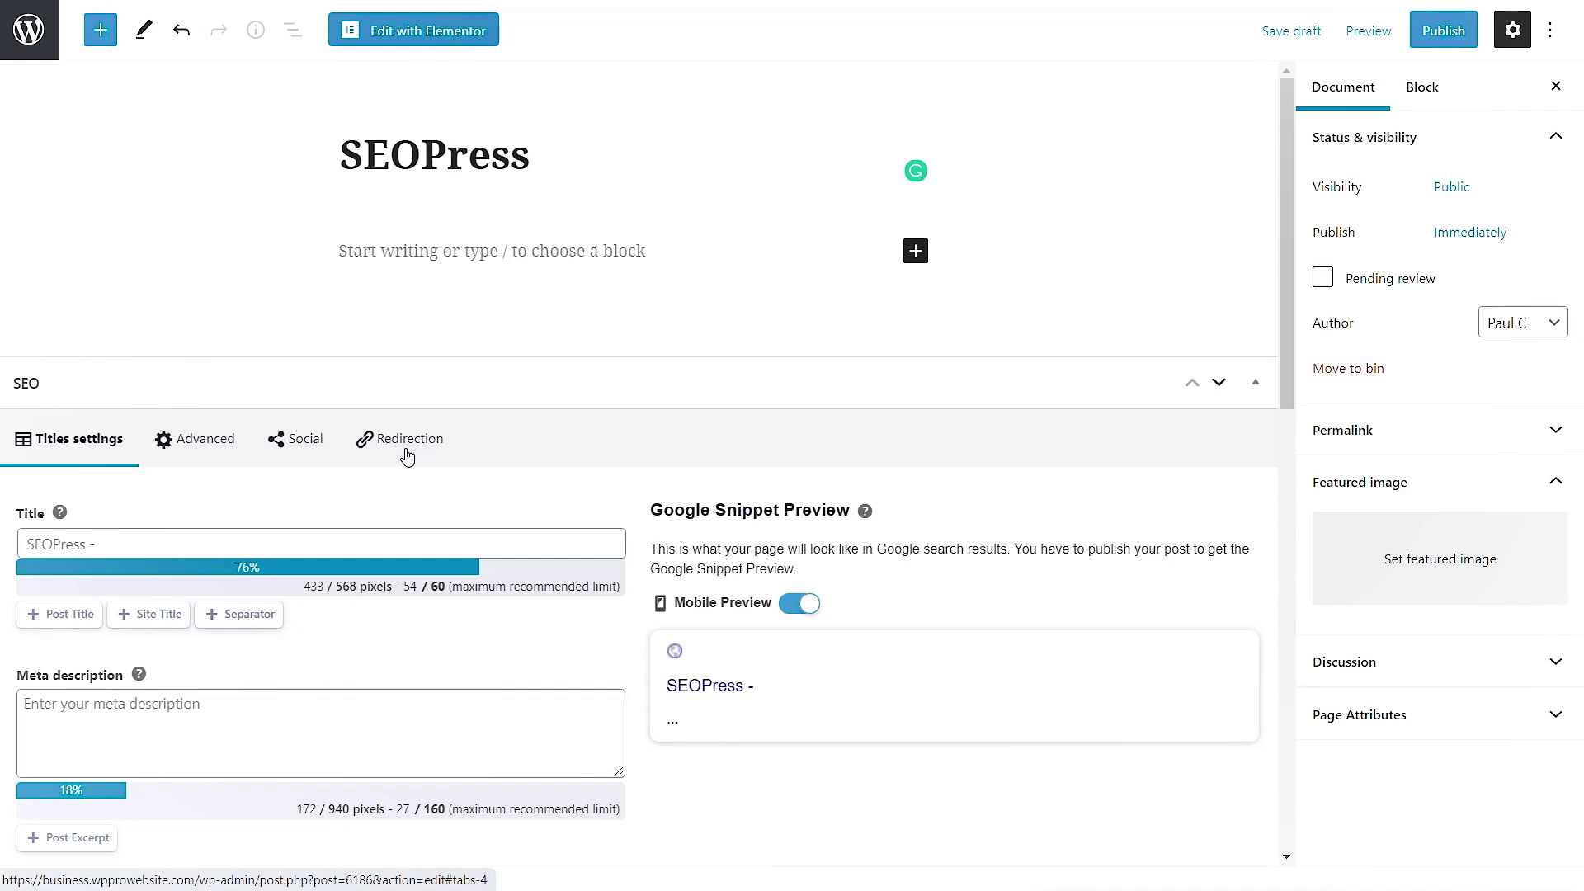
Open the page's SEO settings in Elementor and set the SEO title to "SEOPress Elementor Example Test"
click(427, 31)
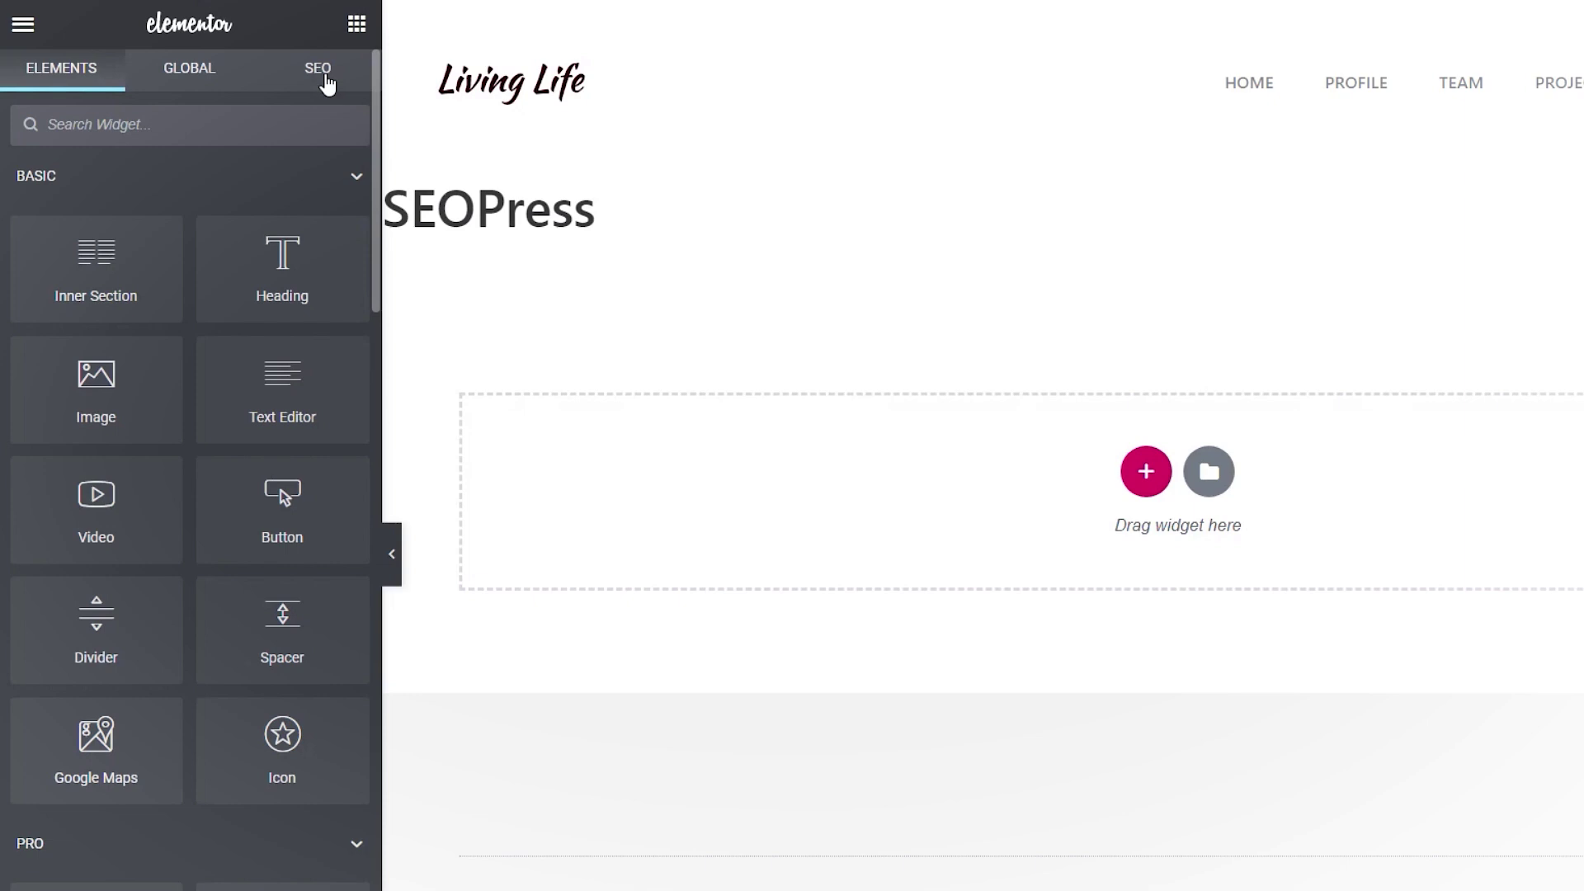
click(323, 71)
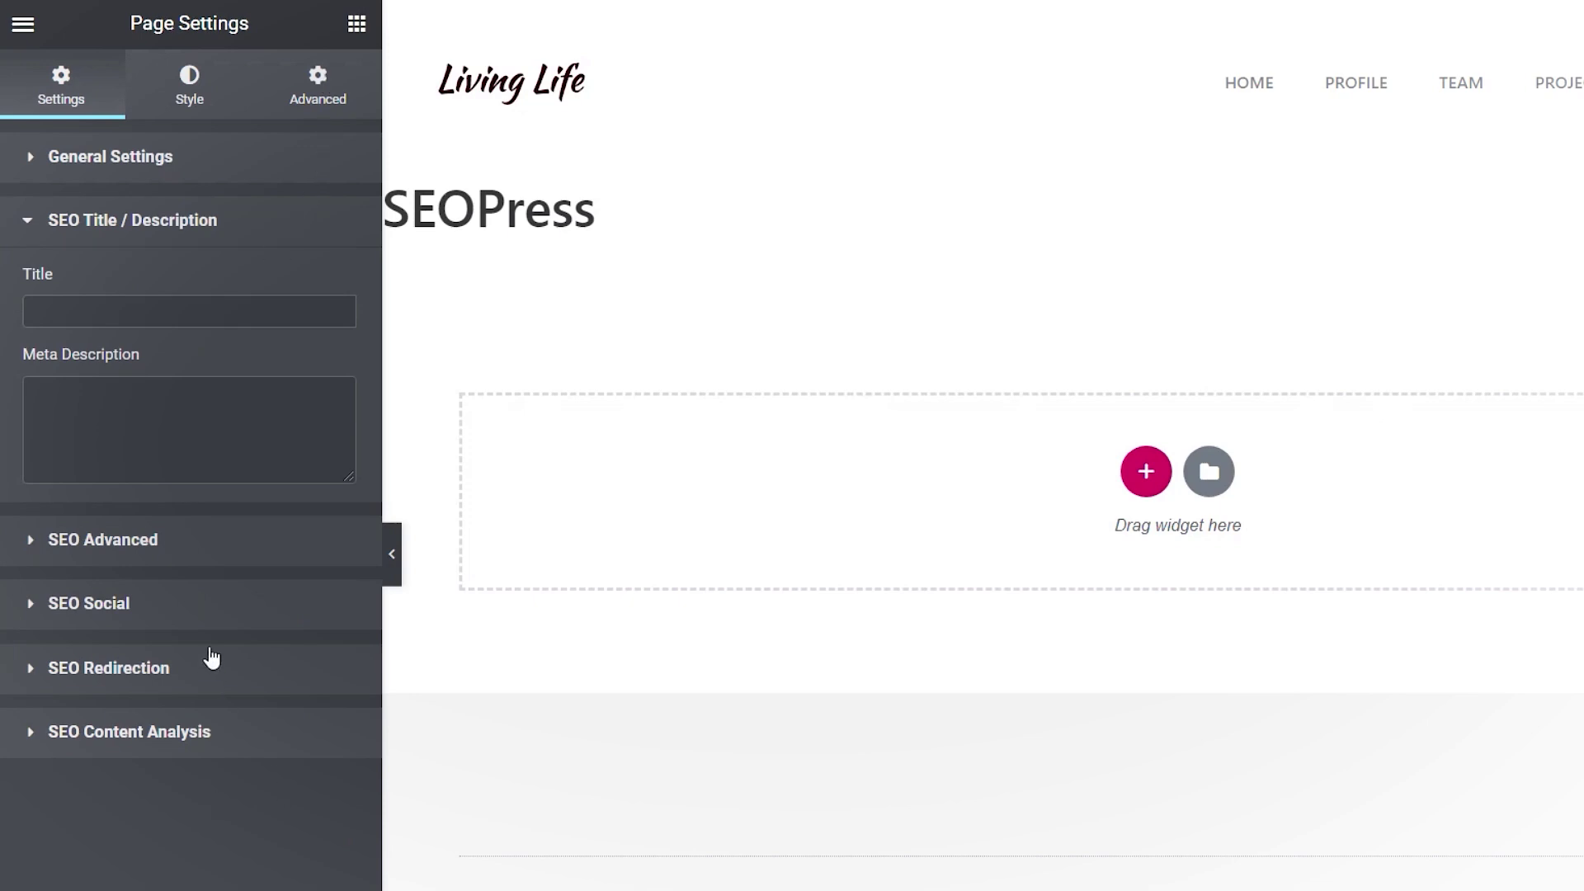
click(133, 307)
text(SEO)
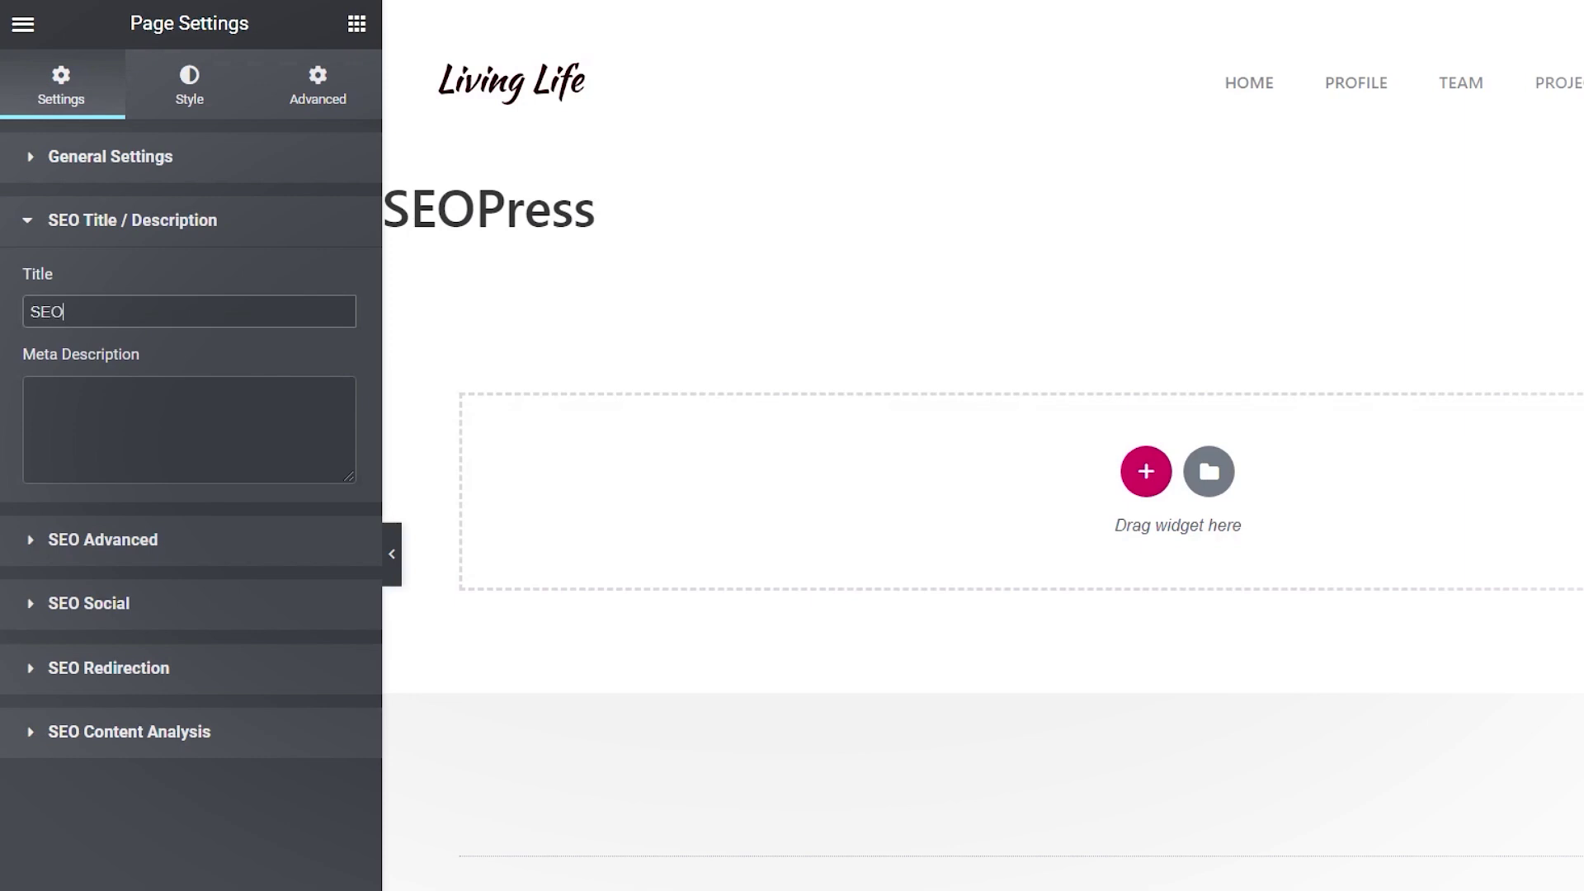
text(Press Elementor Example Test)
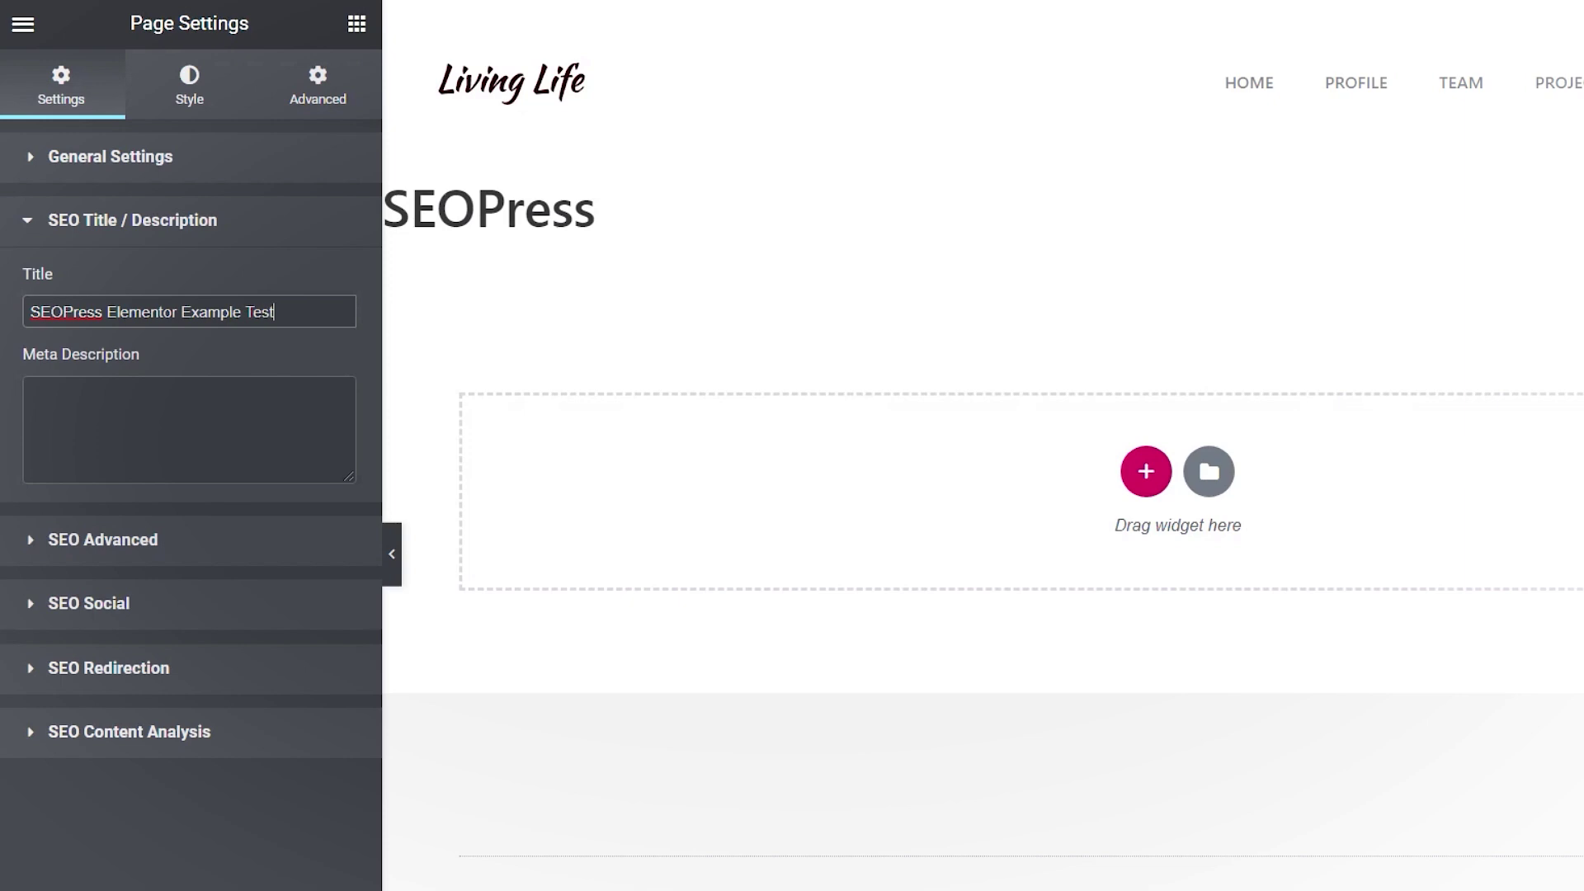
Copy the SEO title "SEOPress Elementor Example Test" into the meta description
click(186, 391)
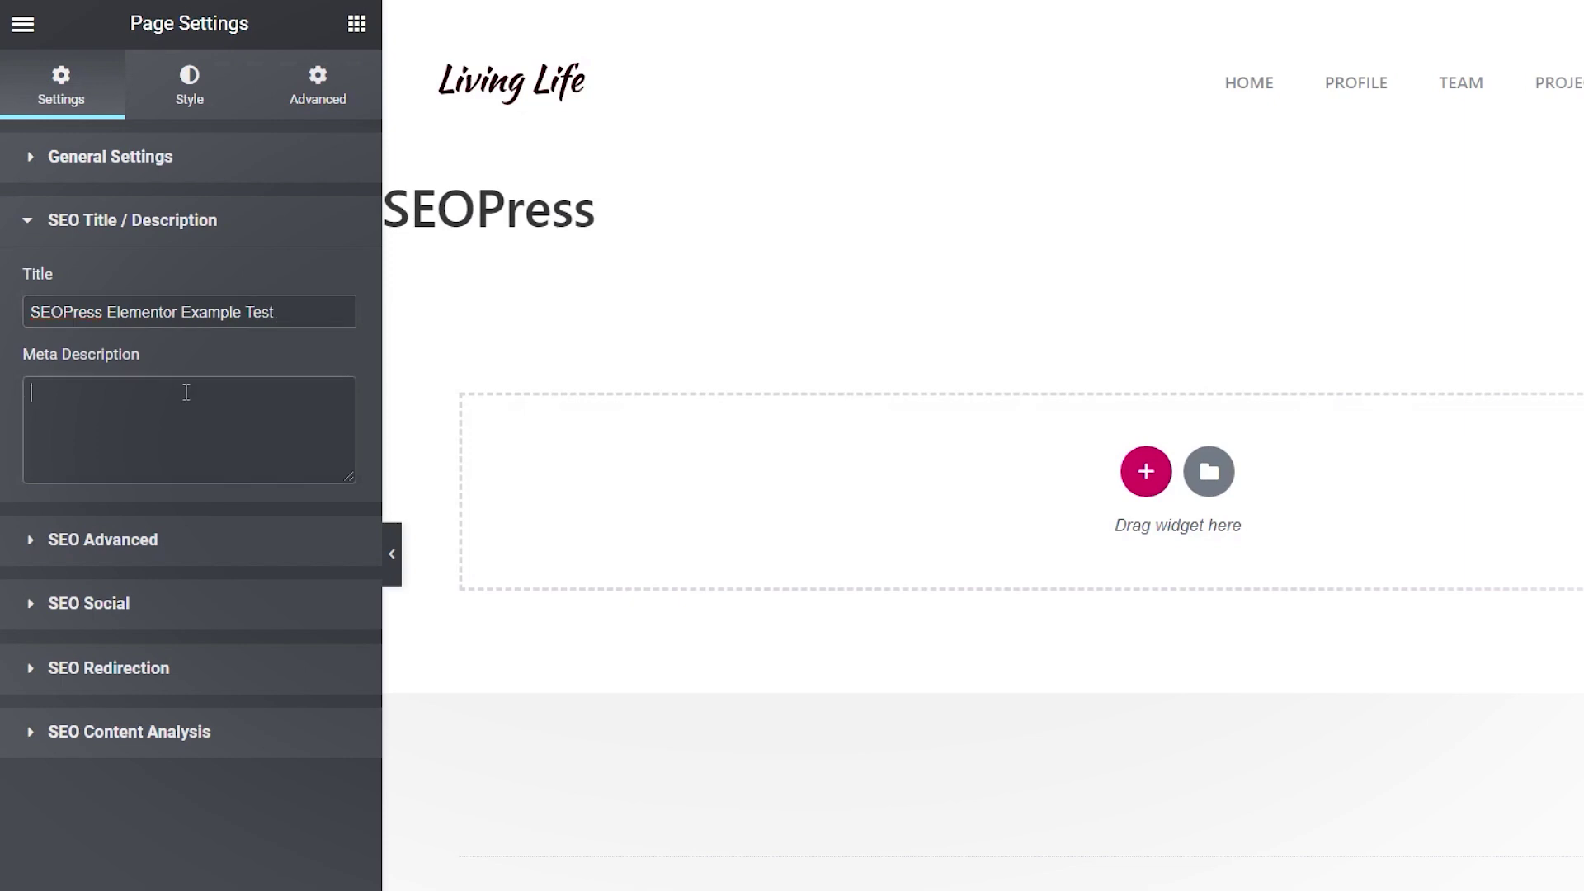
key(shift+Tab)
key(ctrl+c)
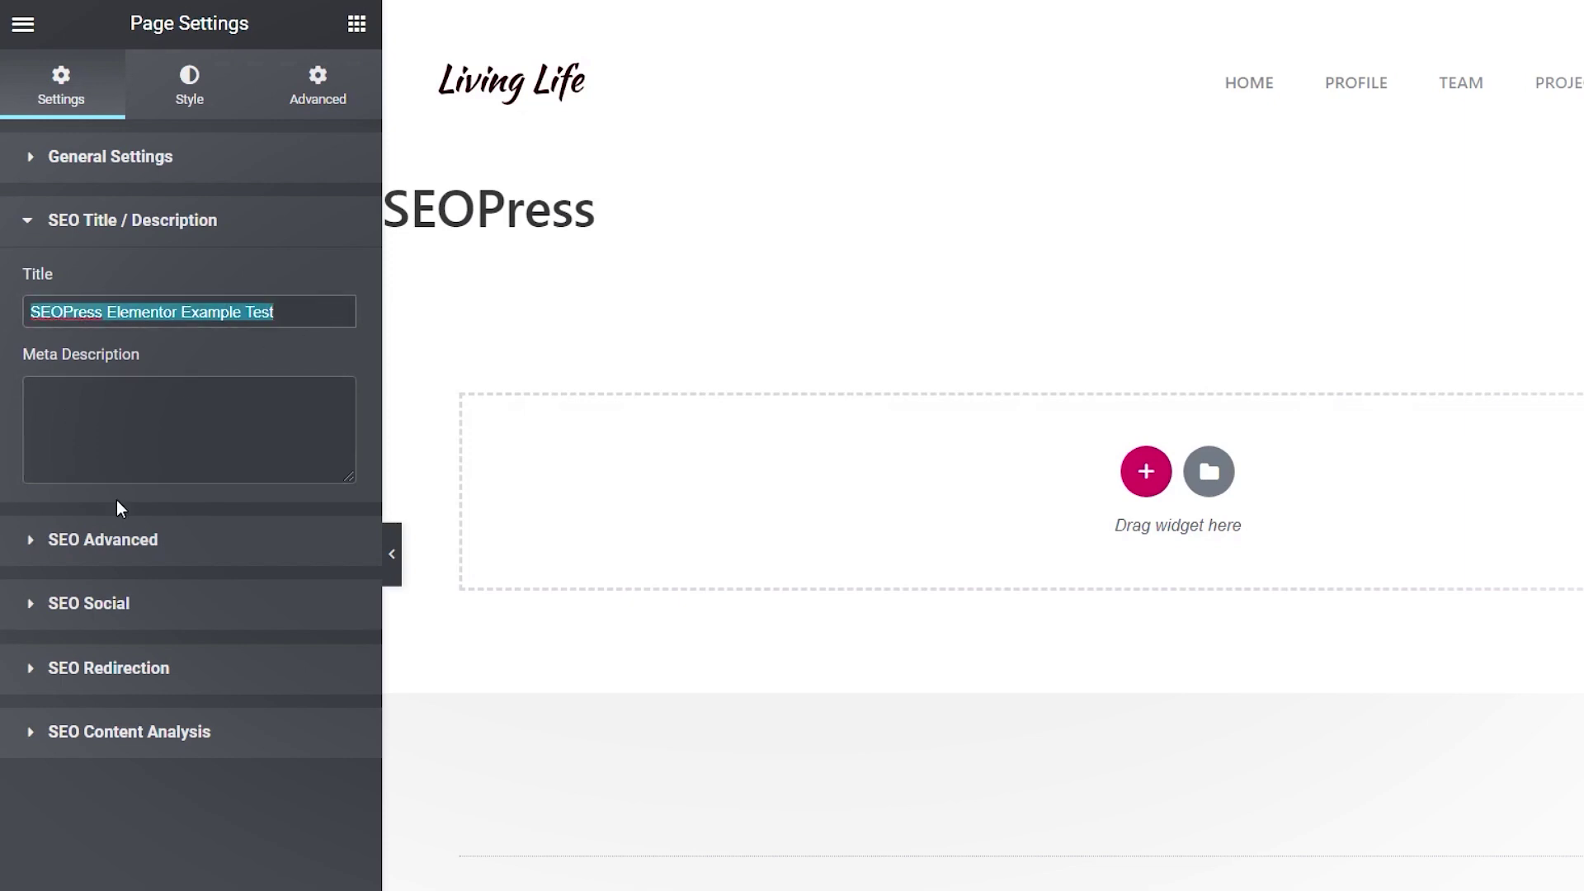
click(145, 427)
key(ctrl+v)
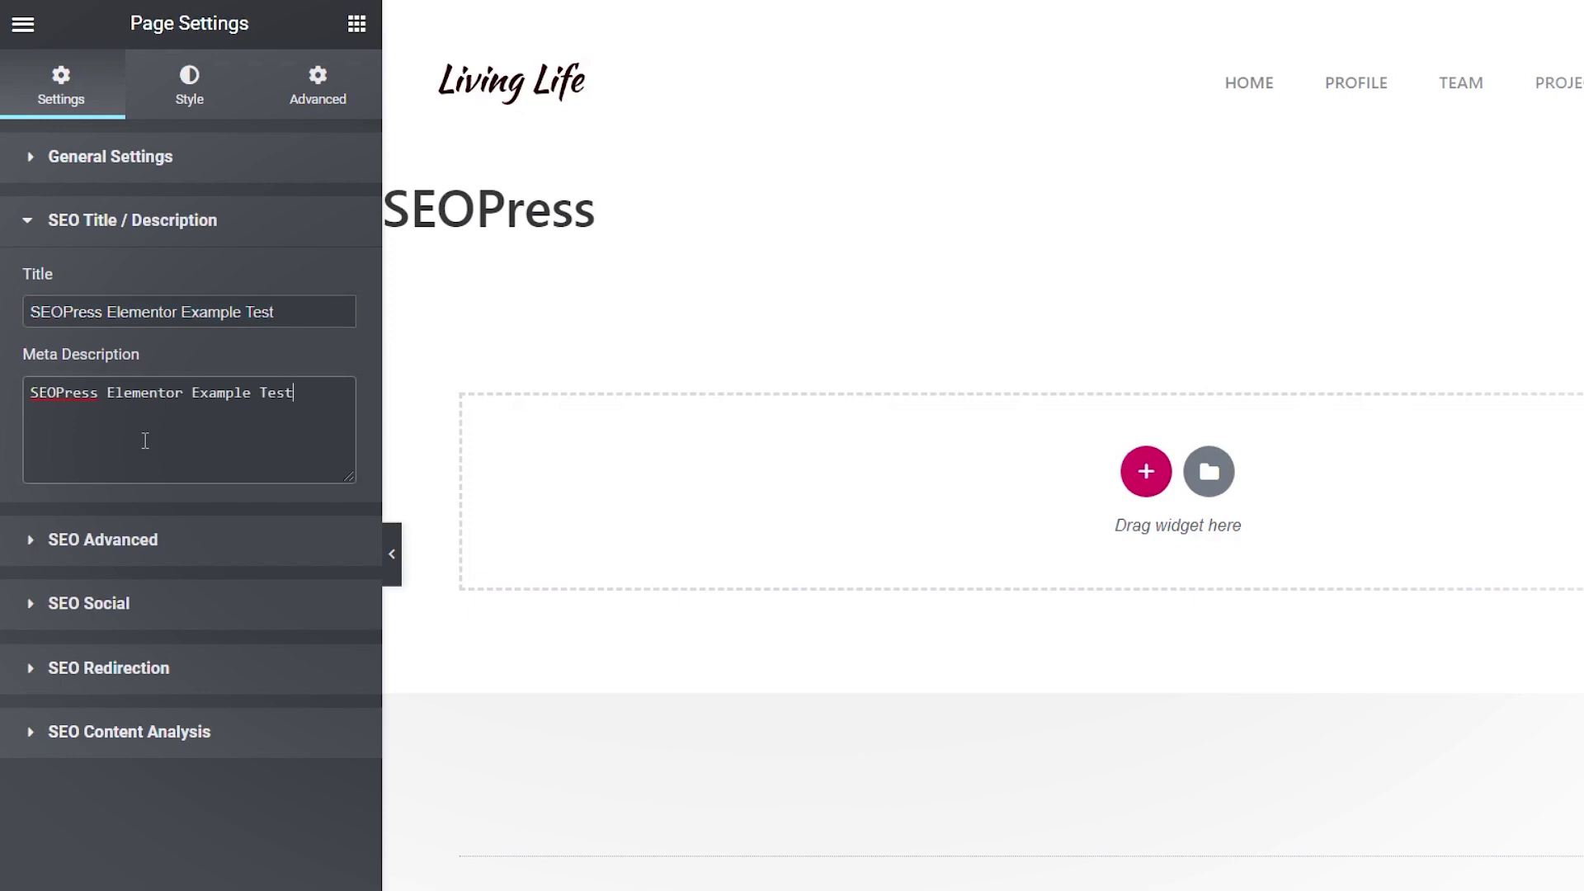
Switch the noindex option on and back off in the page's SEO Advanced settings
click(125, 544)
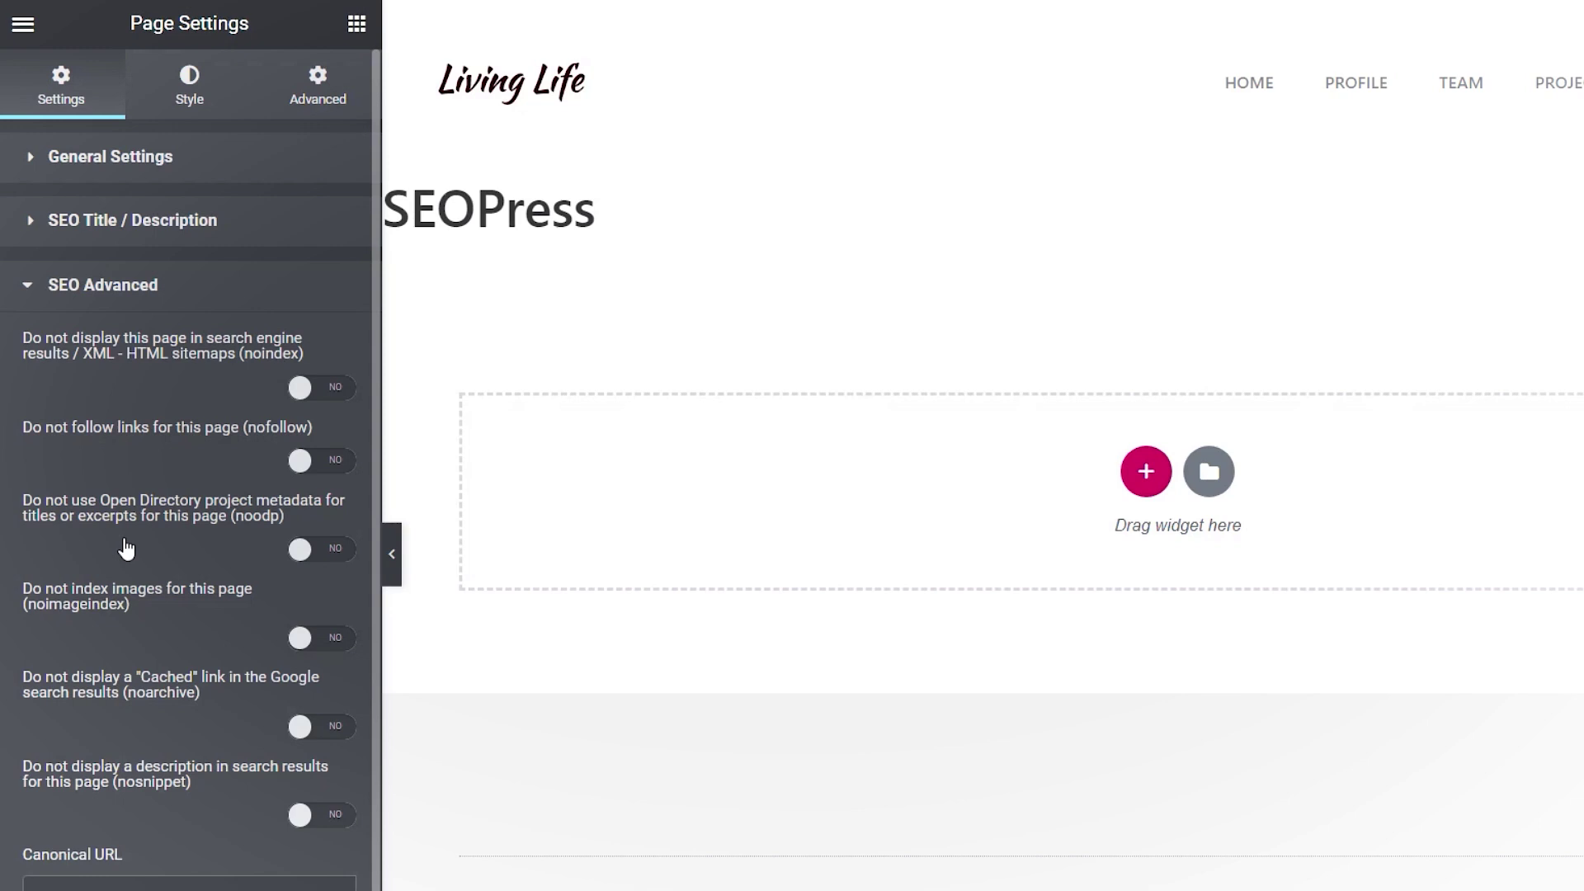
click(340, 394)
click(300, 394)
click(126, 289)
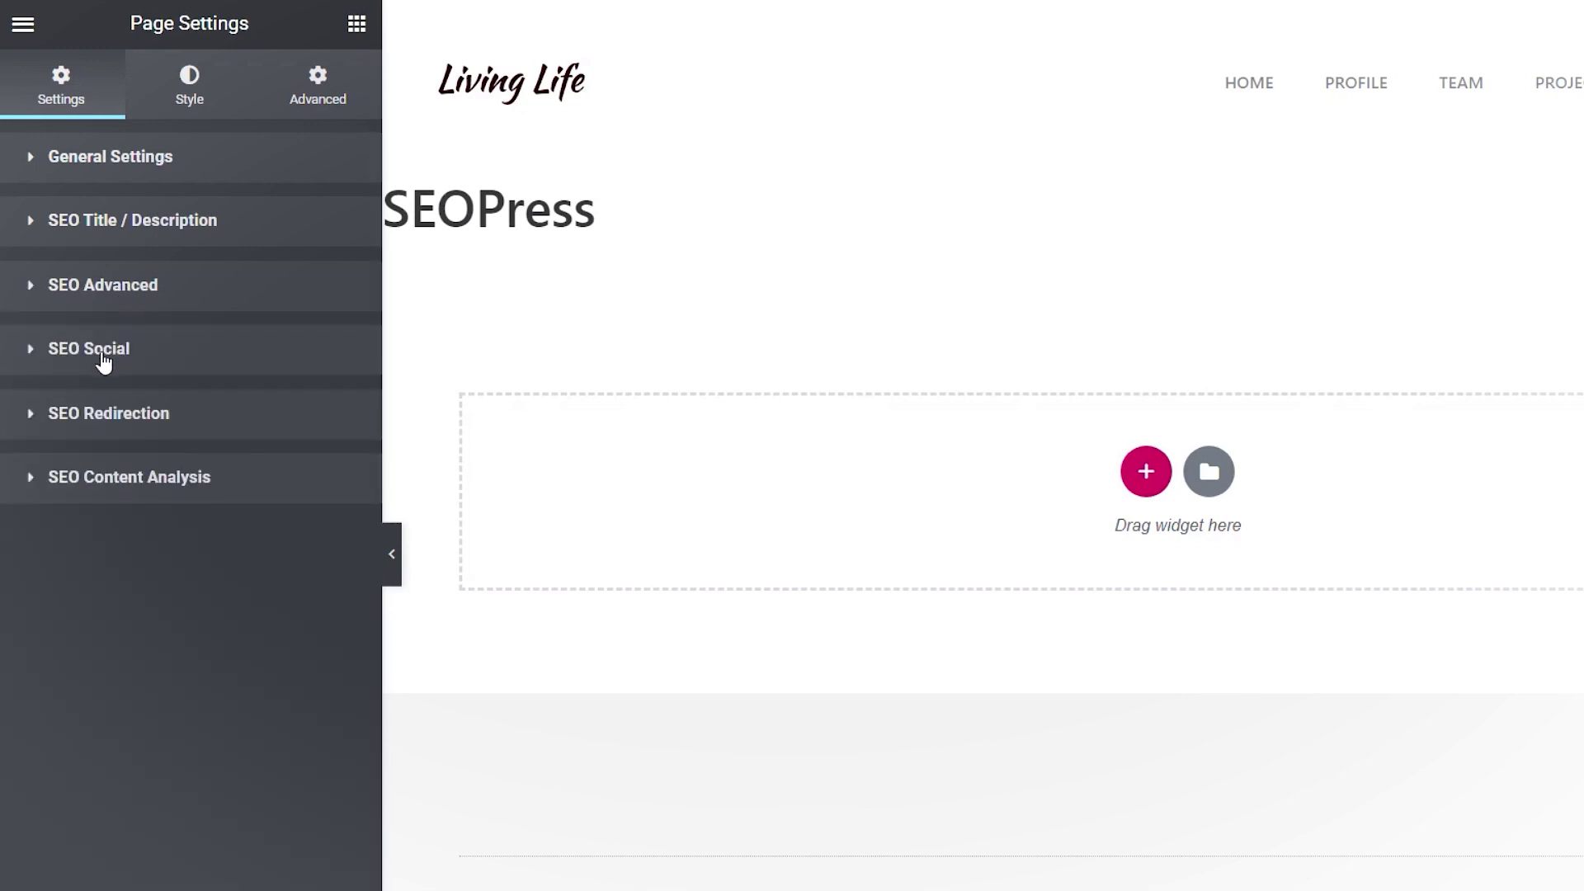
Set both the Facebook title and description in the SEO Social settings to "SEOPress Elementor Example Test"
click(103, 353)
mouse_move(232, 774)
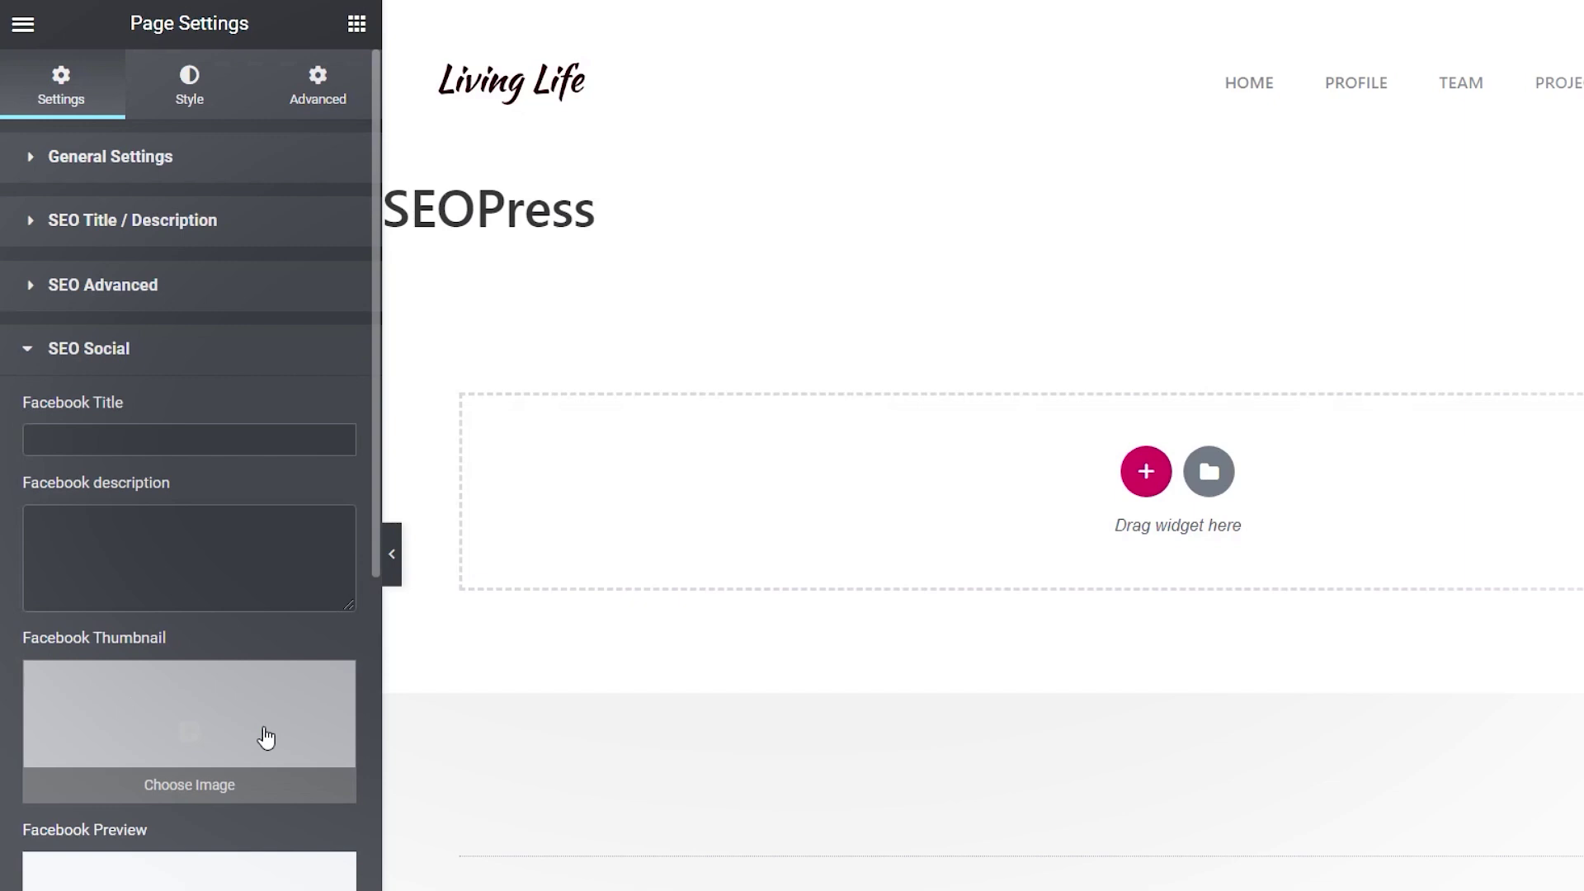
scroll(265, 754, down, 2)
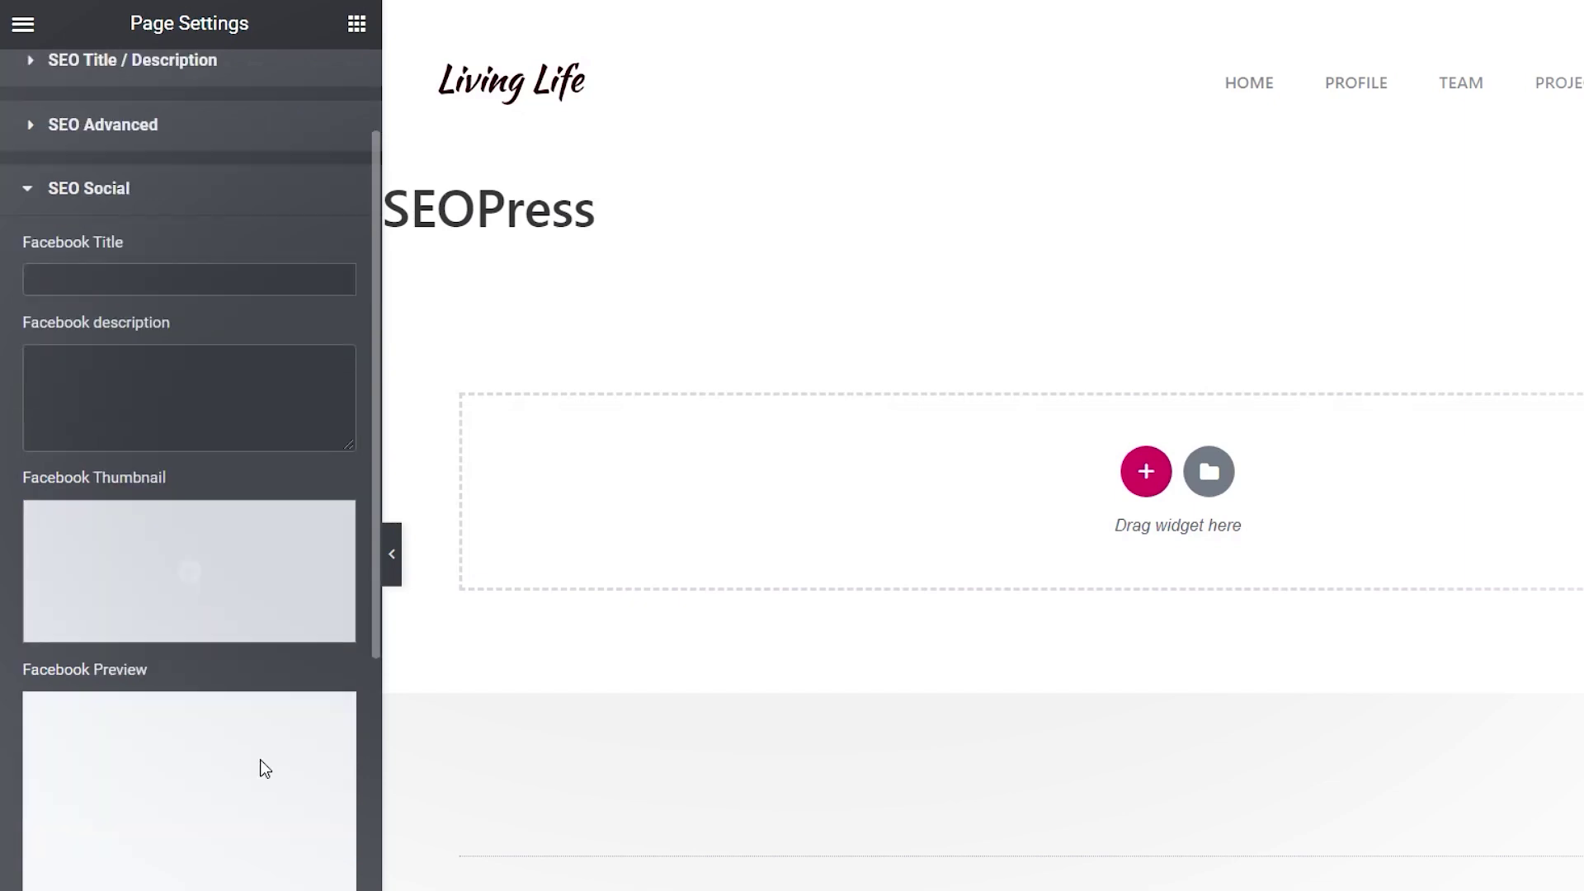
scroll(265, 768, down, 9)
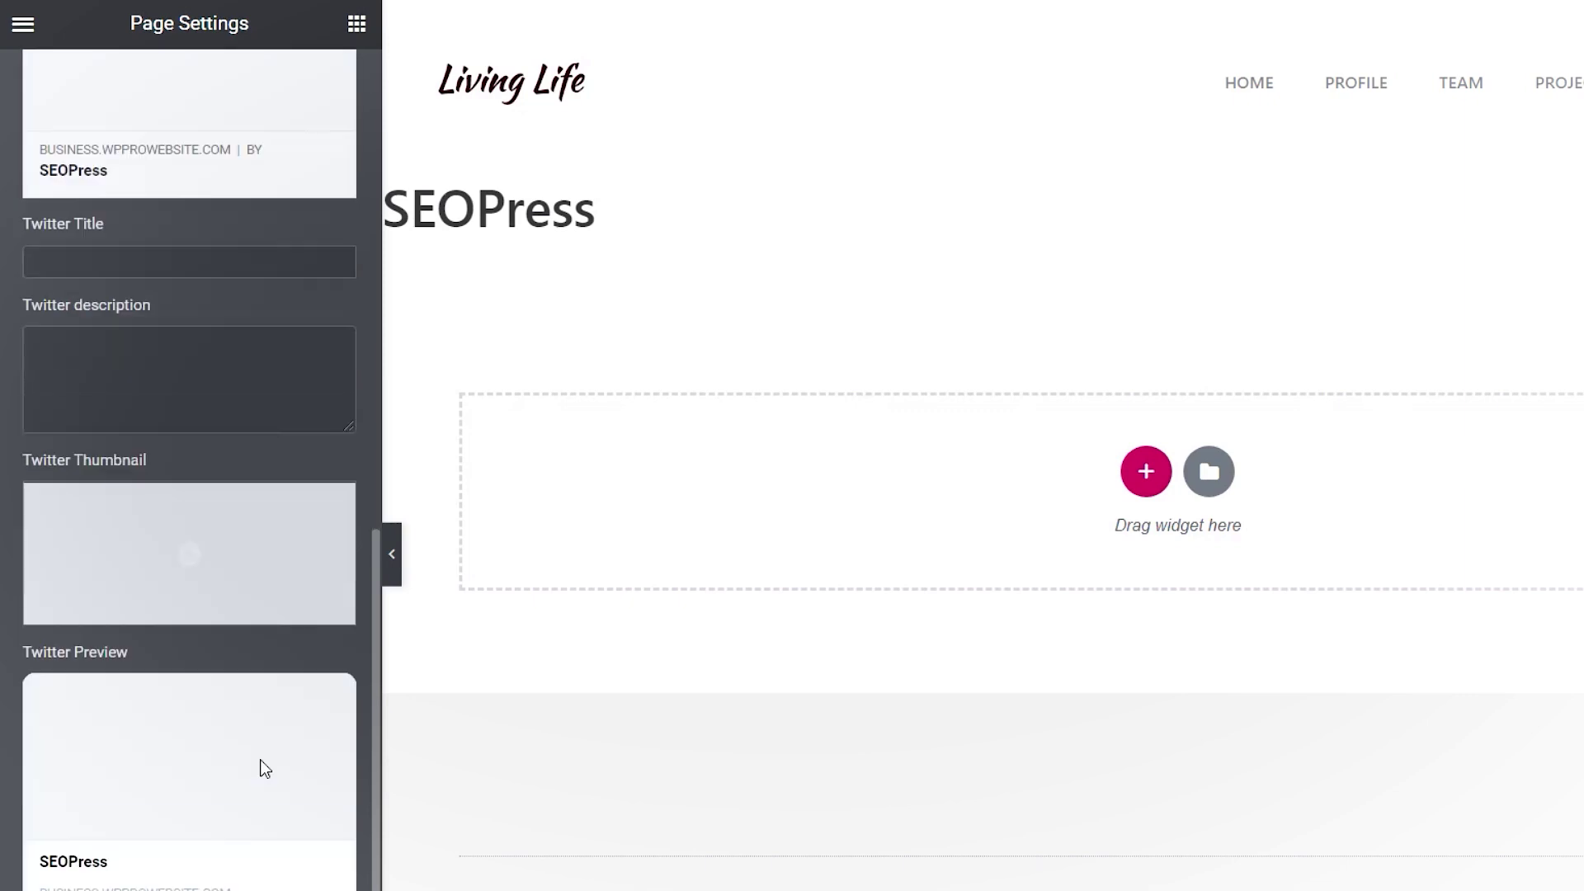
scroll(264, 768, up, 10)
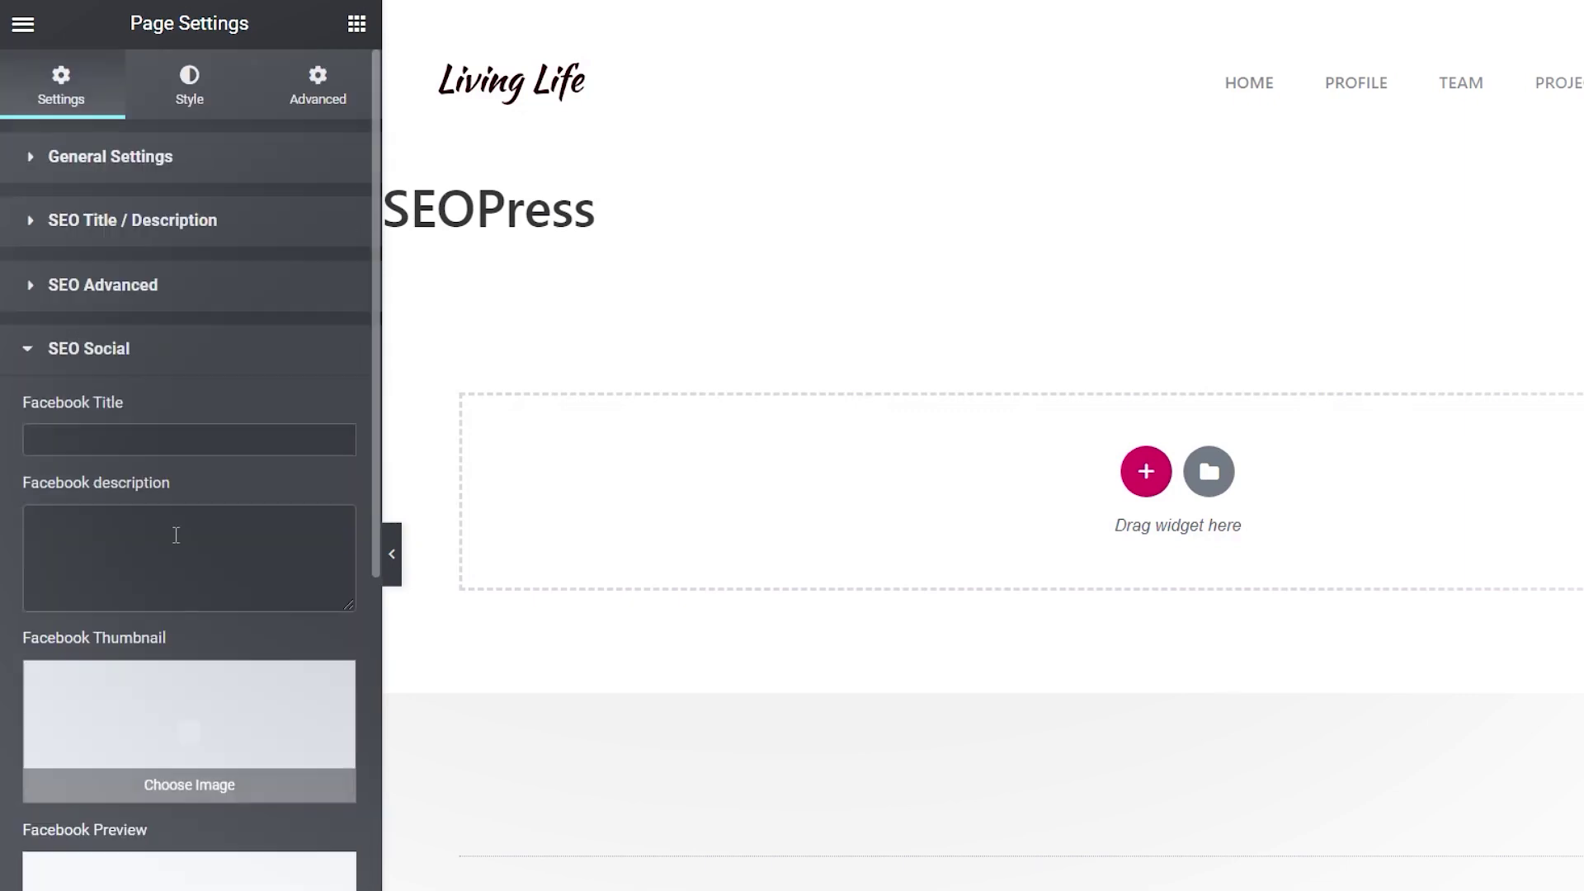
click(155, 438)
key(ctrl+v)
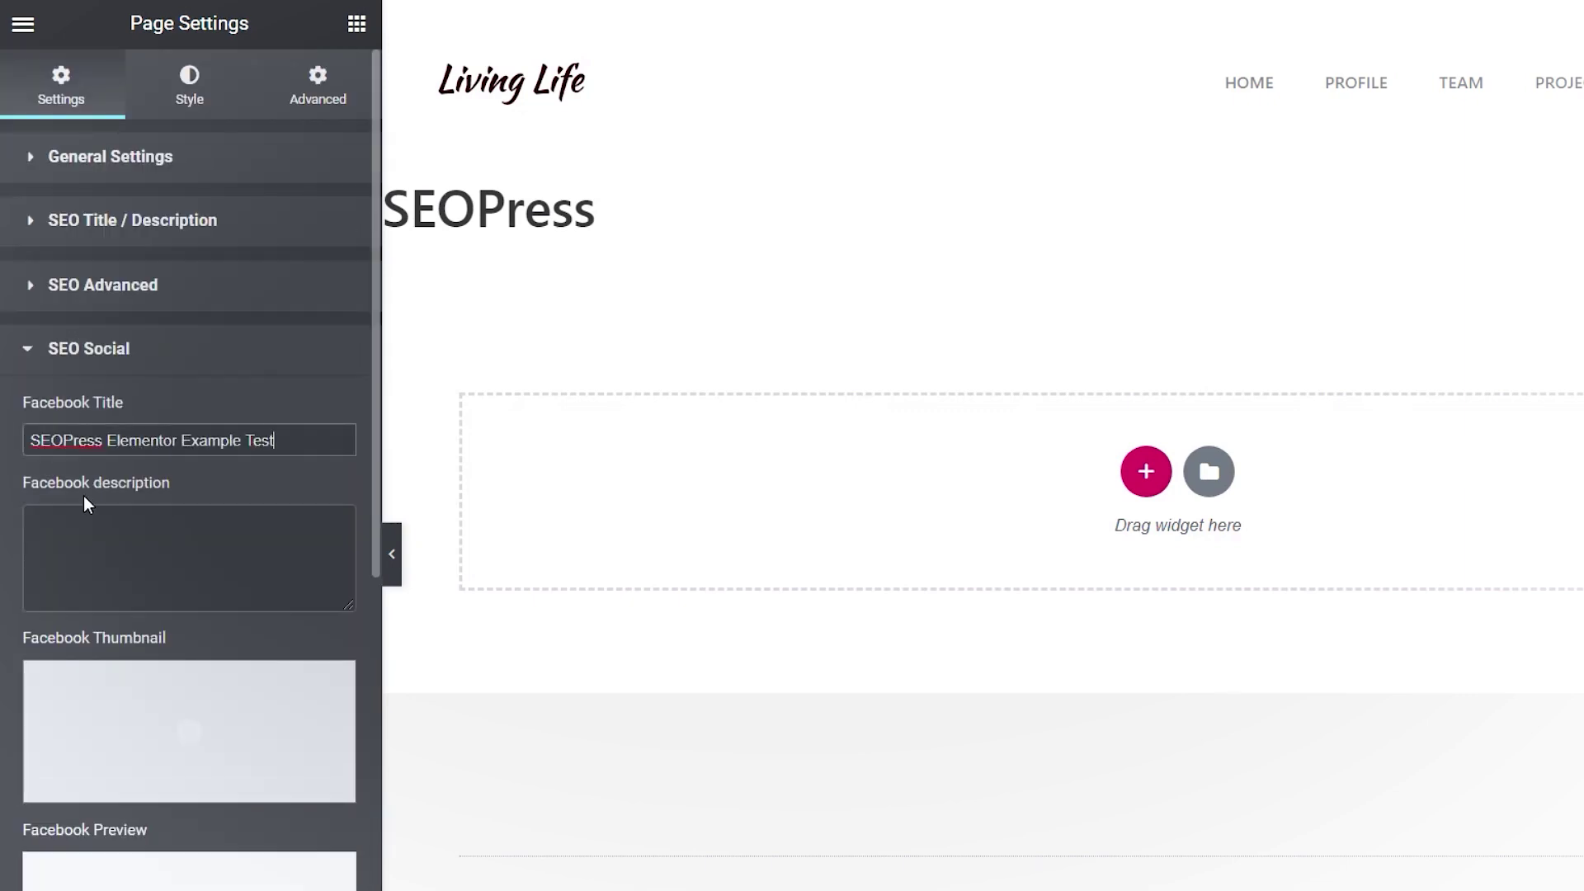
click(83, 518)
text(SEOPress Elementor Example Test)
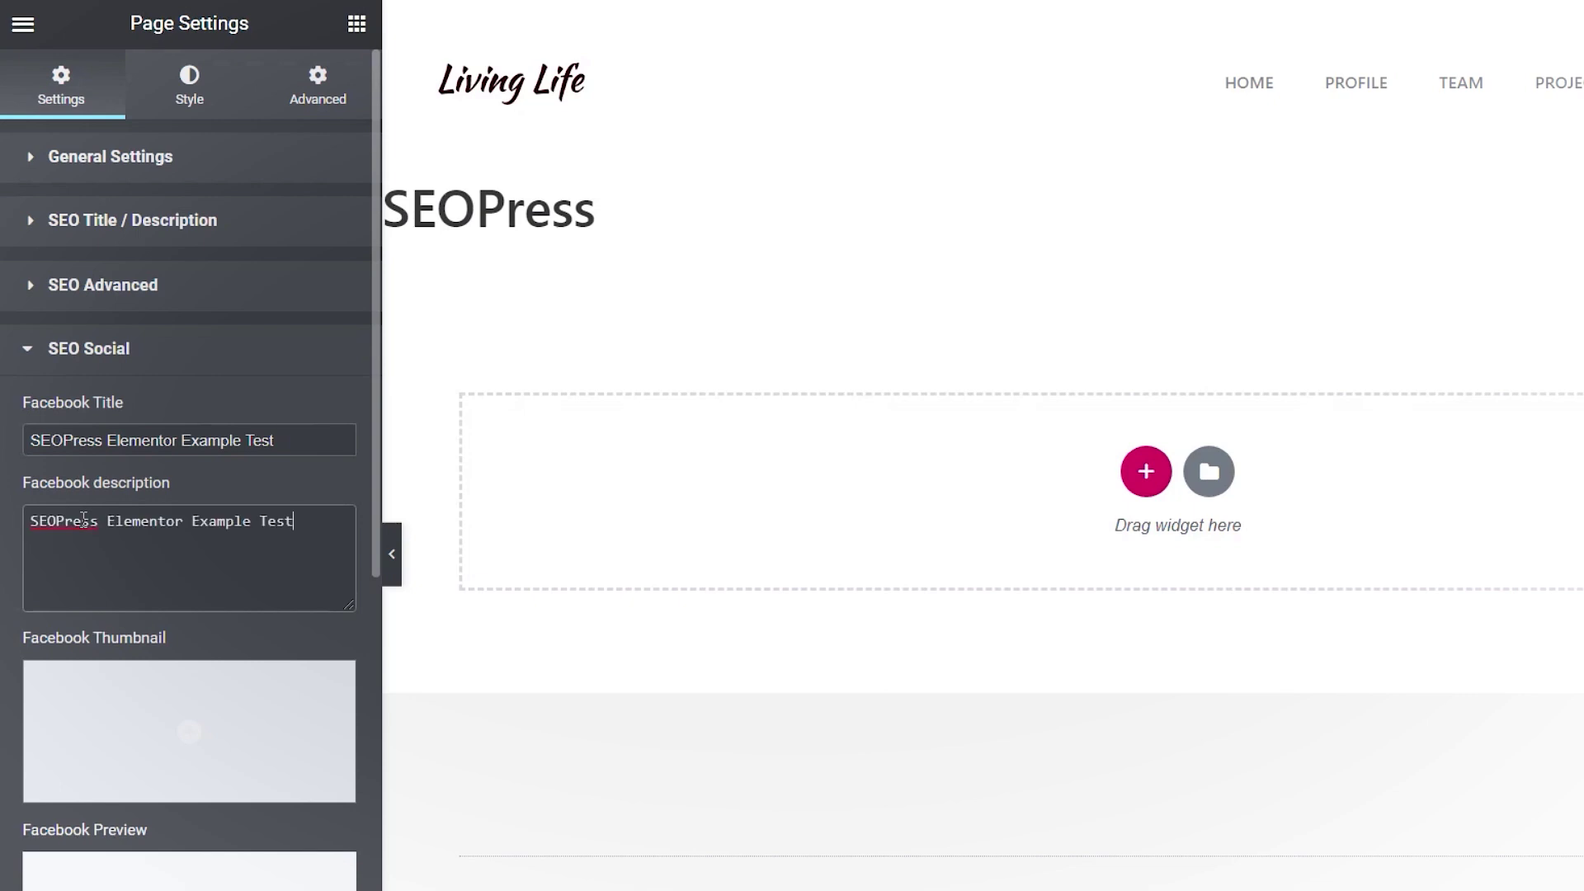
Set the Facebook thumbnail to the media library photo of a person drawing on unrolled plans, and check the Facebook preview
click(205, 732)
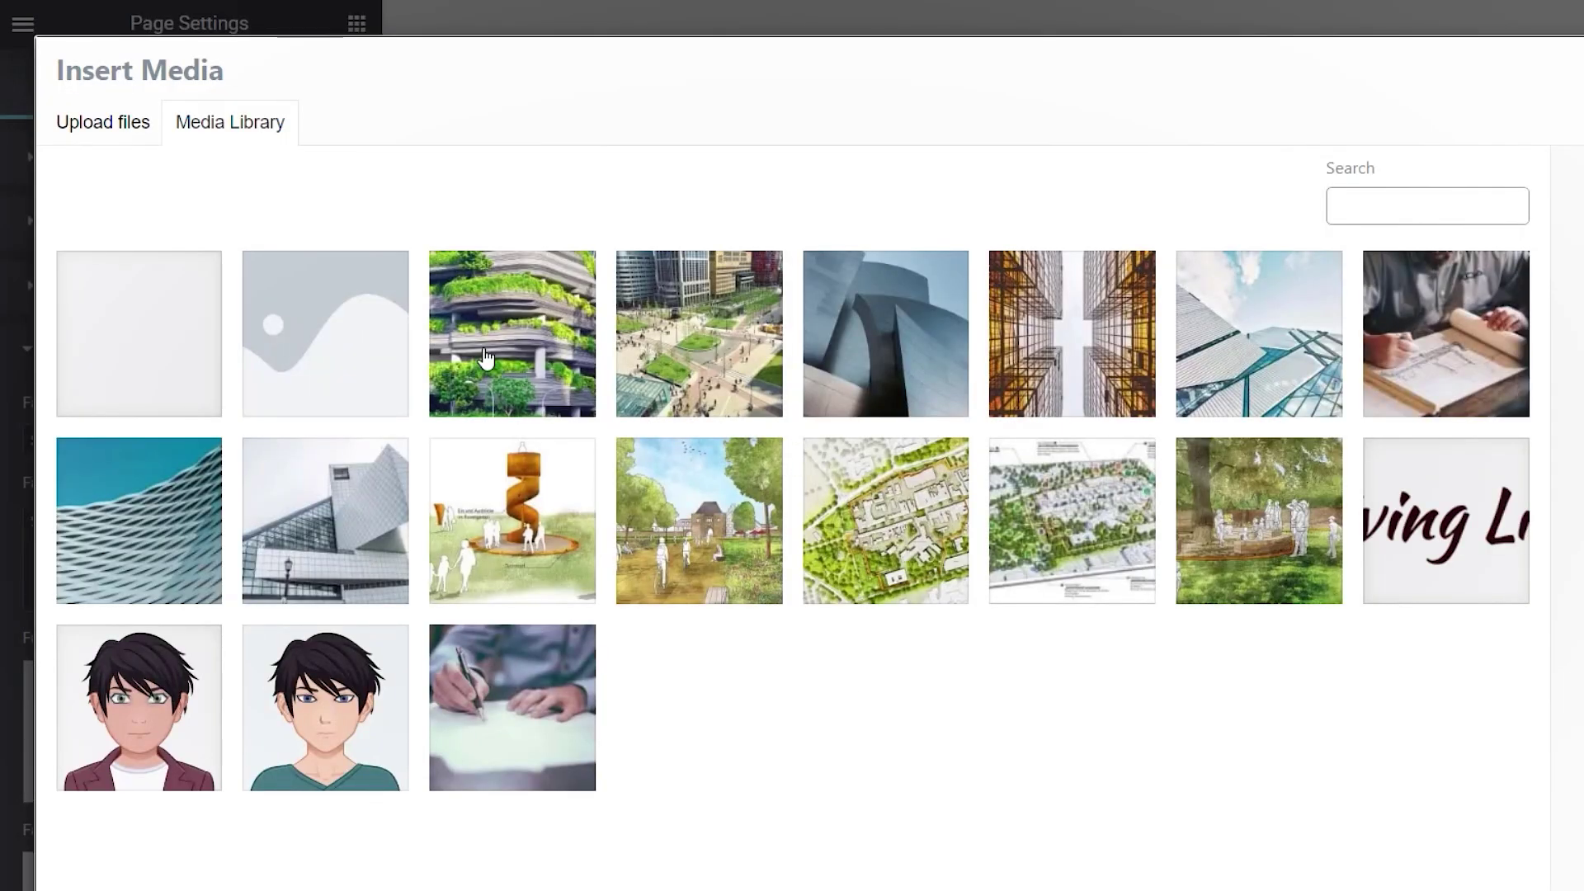
click(1445, 339)
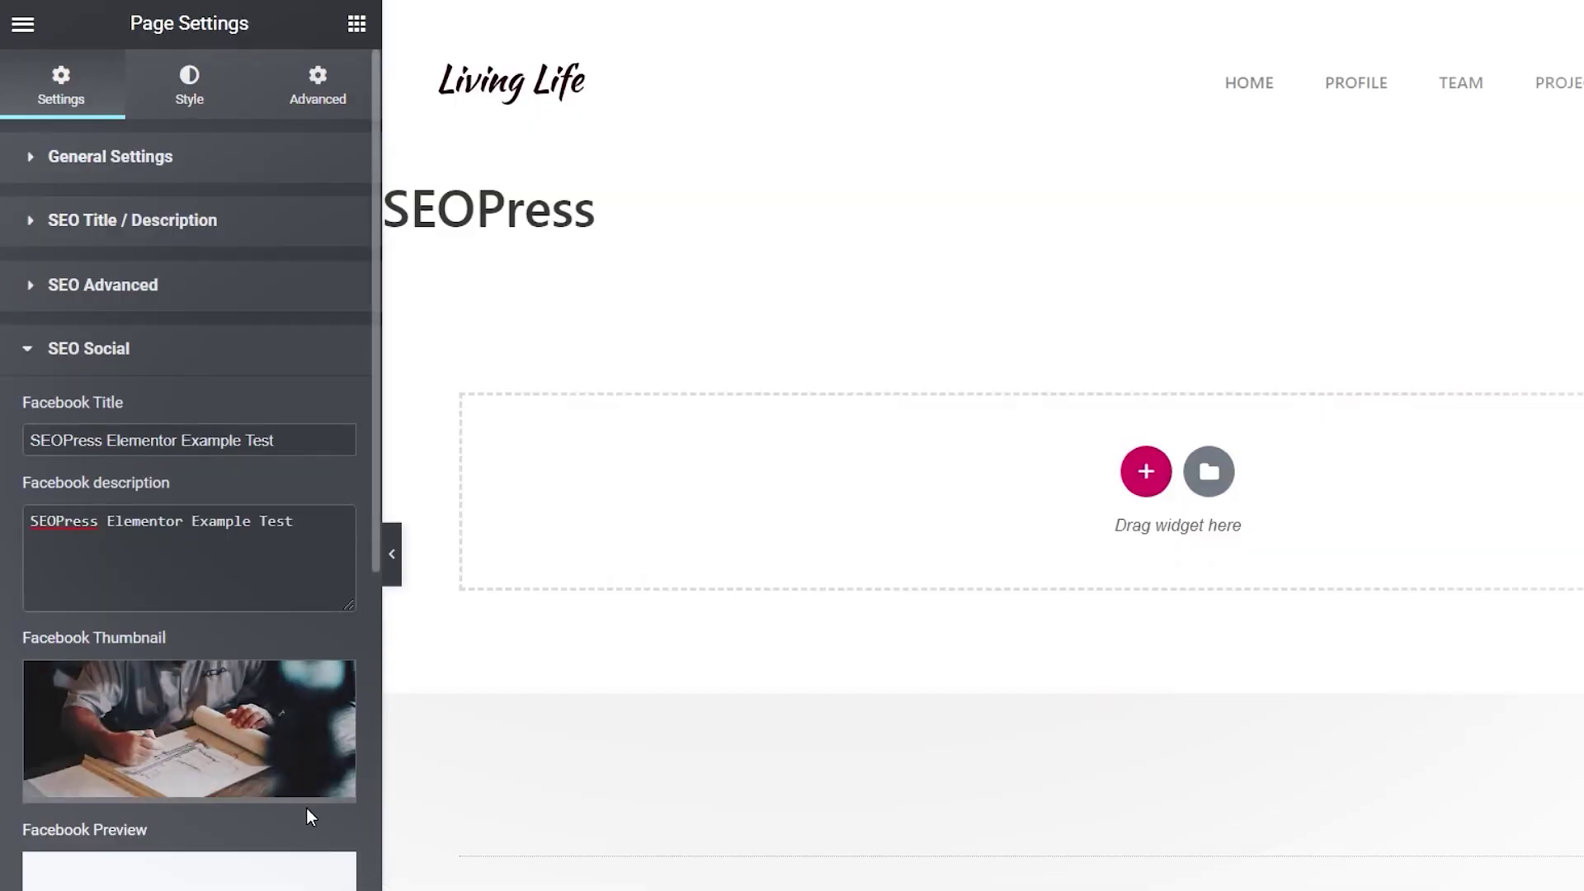
scroll(304, 805, down, 4)
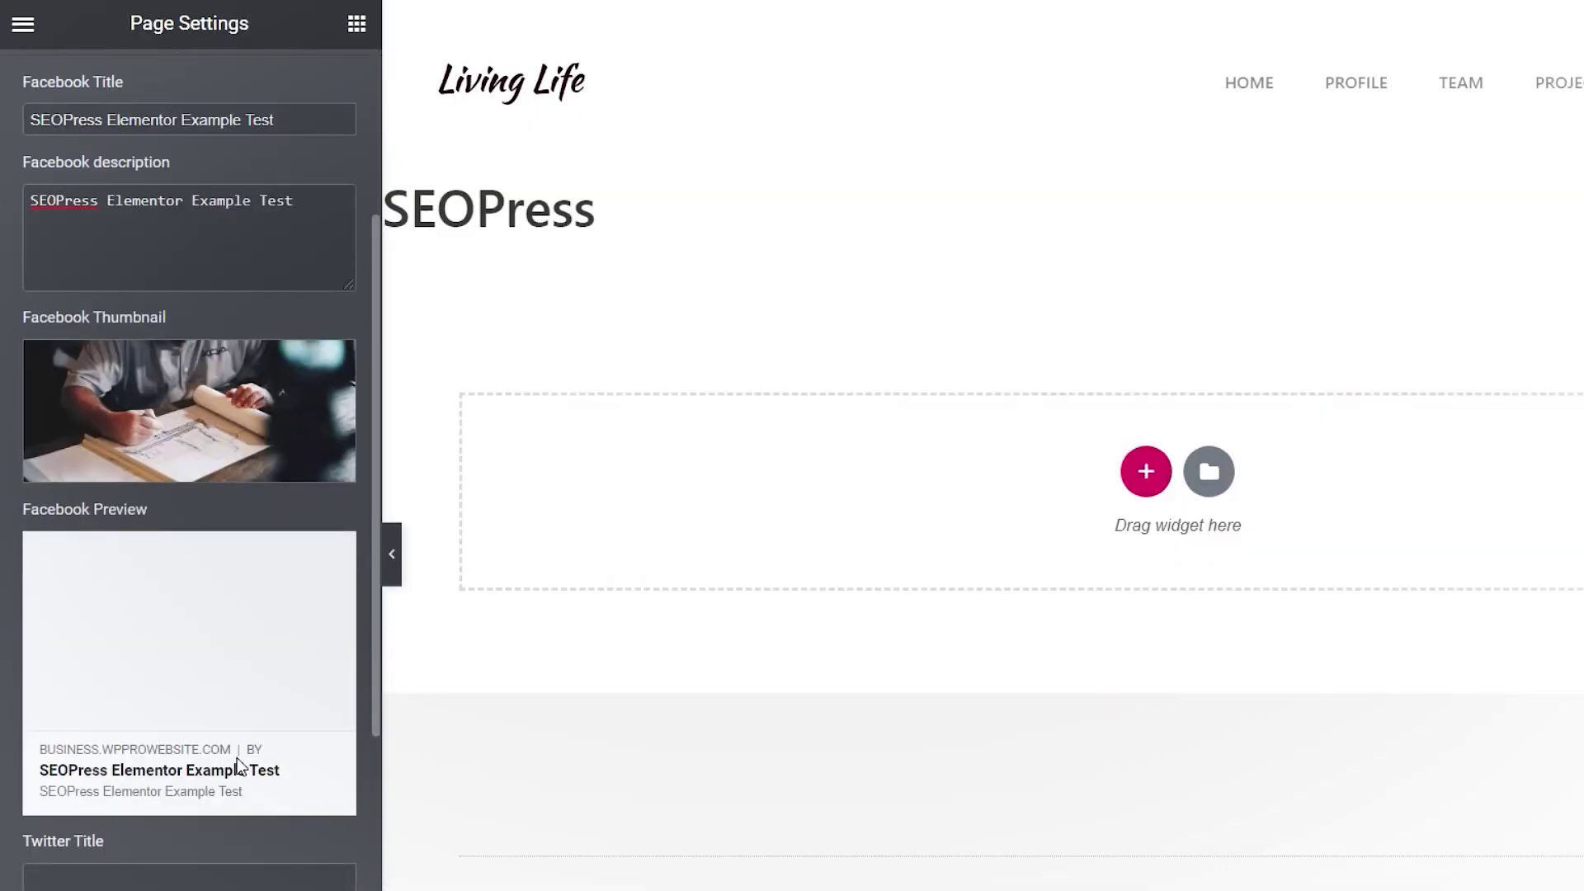
scroll(237, 804, up, 4)
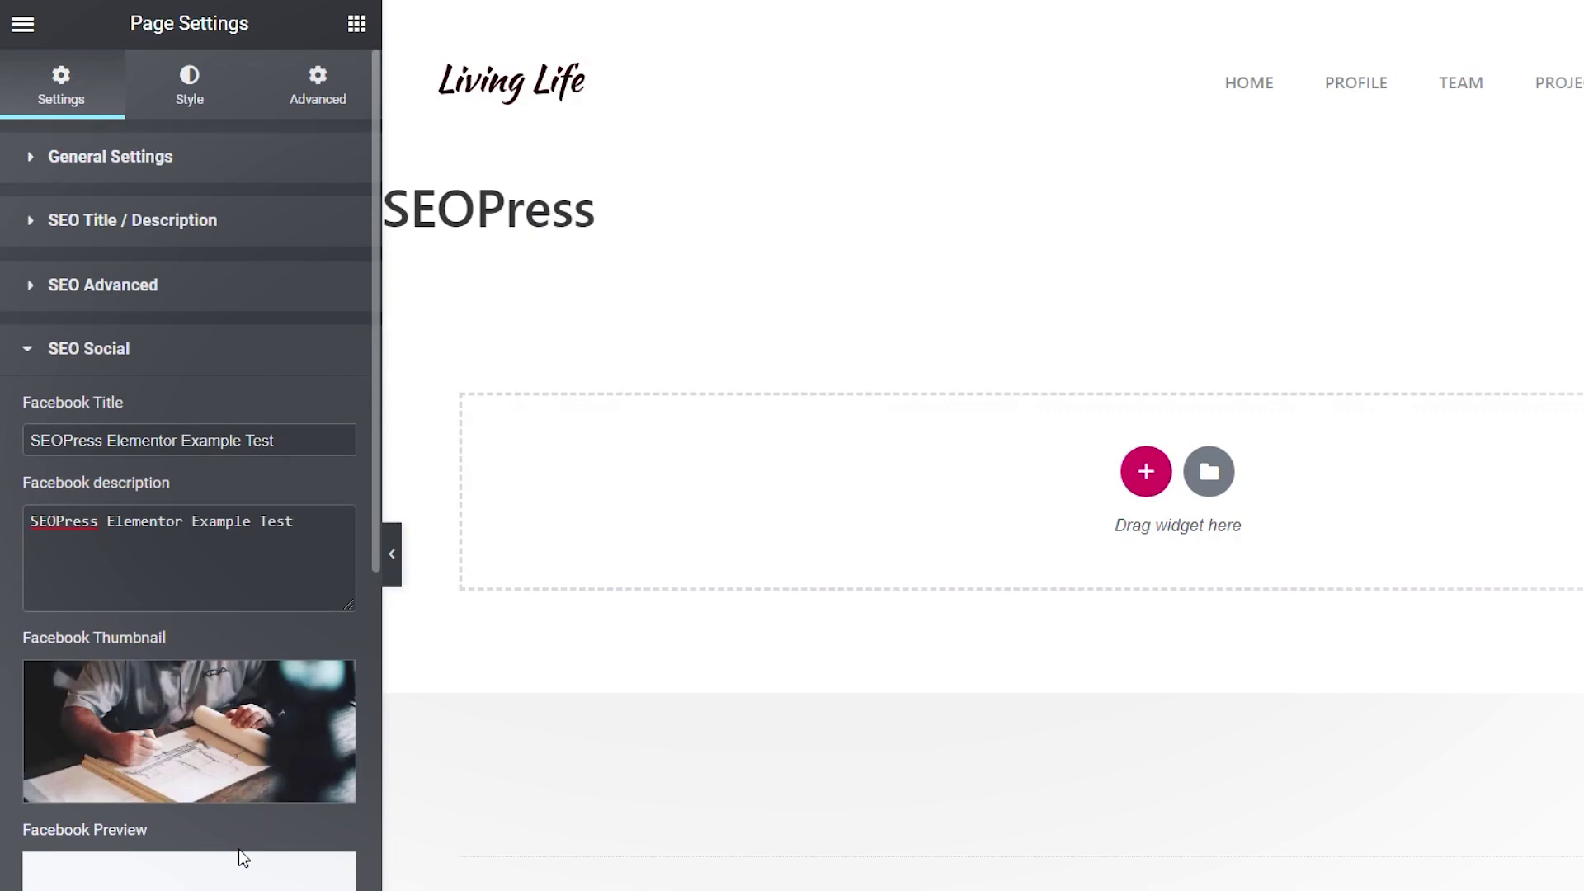
scroll(239, 849, down, 4)
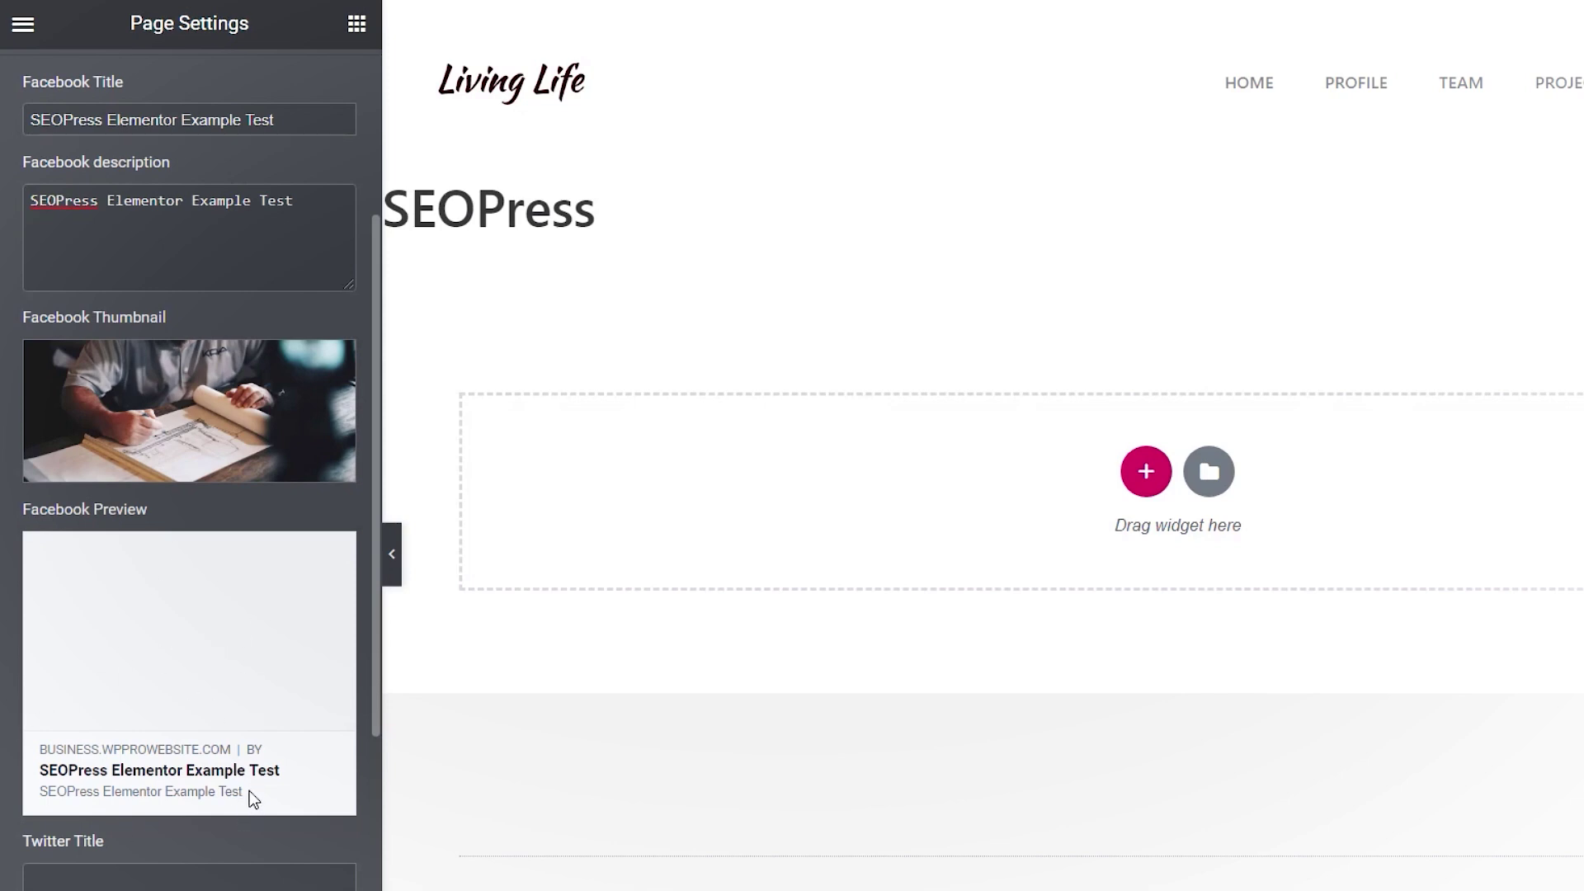
drag(162, 777, 43, 748)
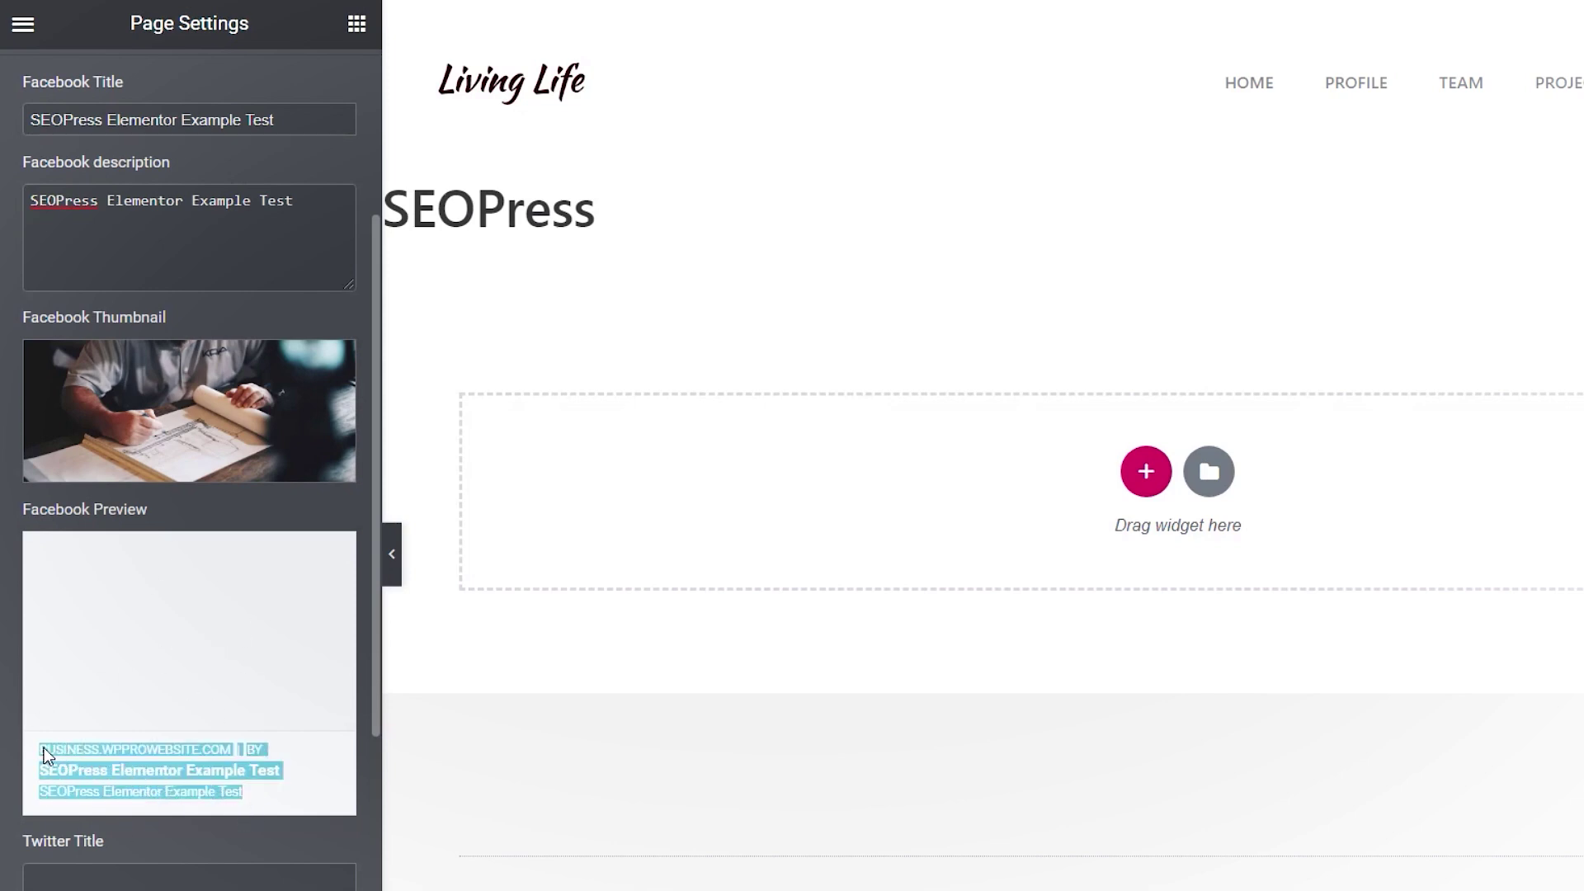
click(262, 800)
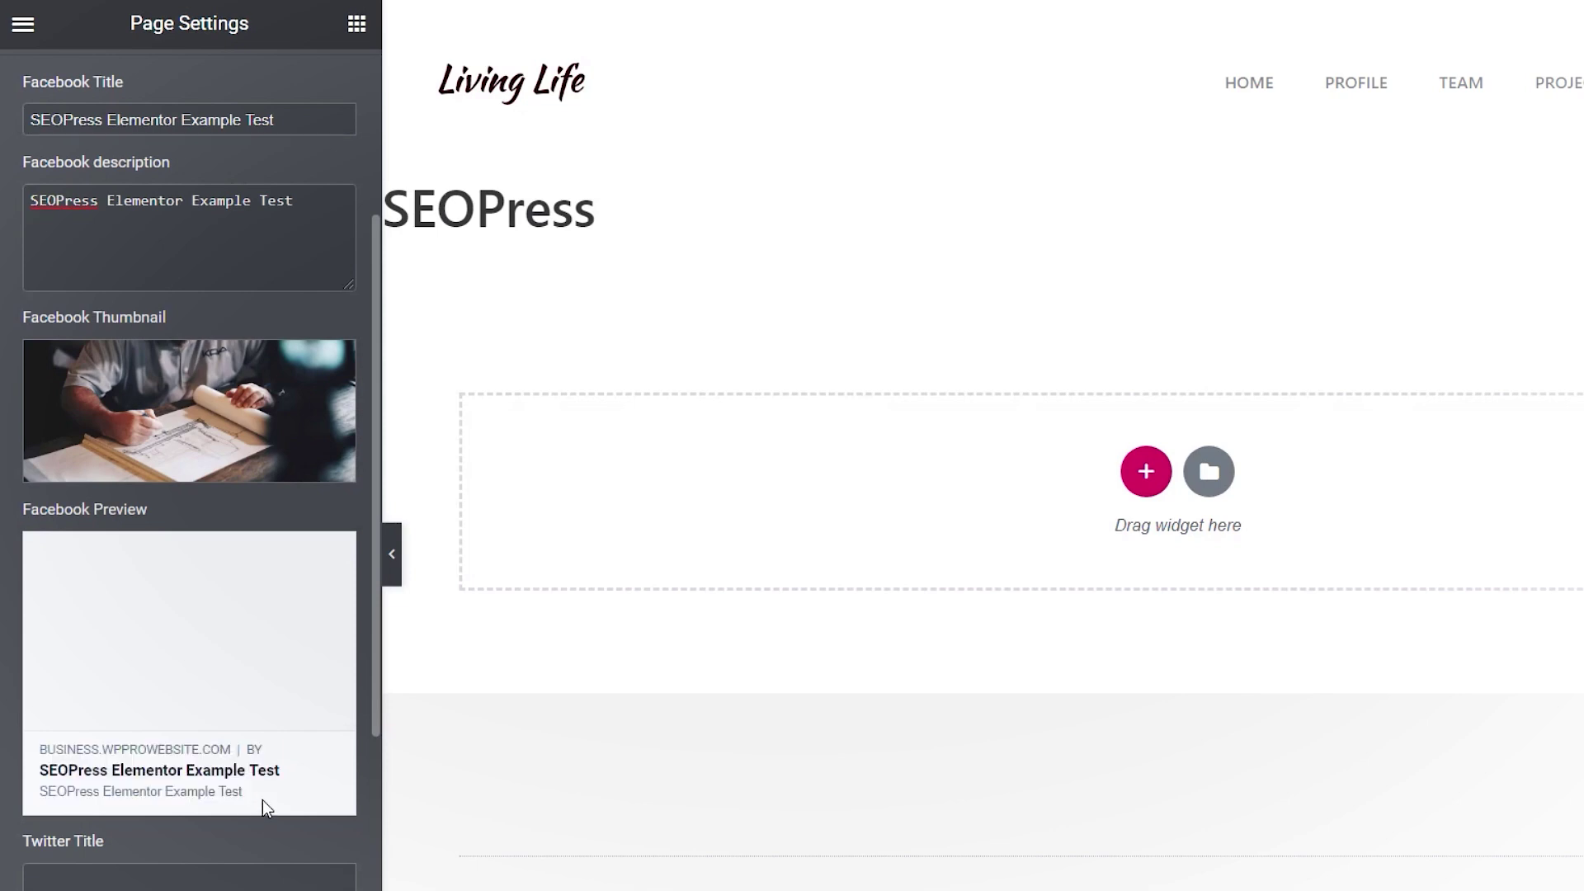
Set both the Twitter title and description in the SEO Social settings to "SEOPress Elementor Example Test"
scroll(263, 799, down, 5)
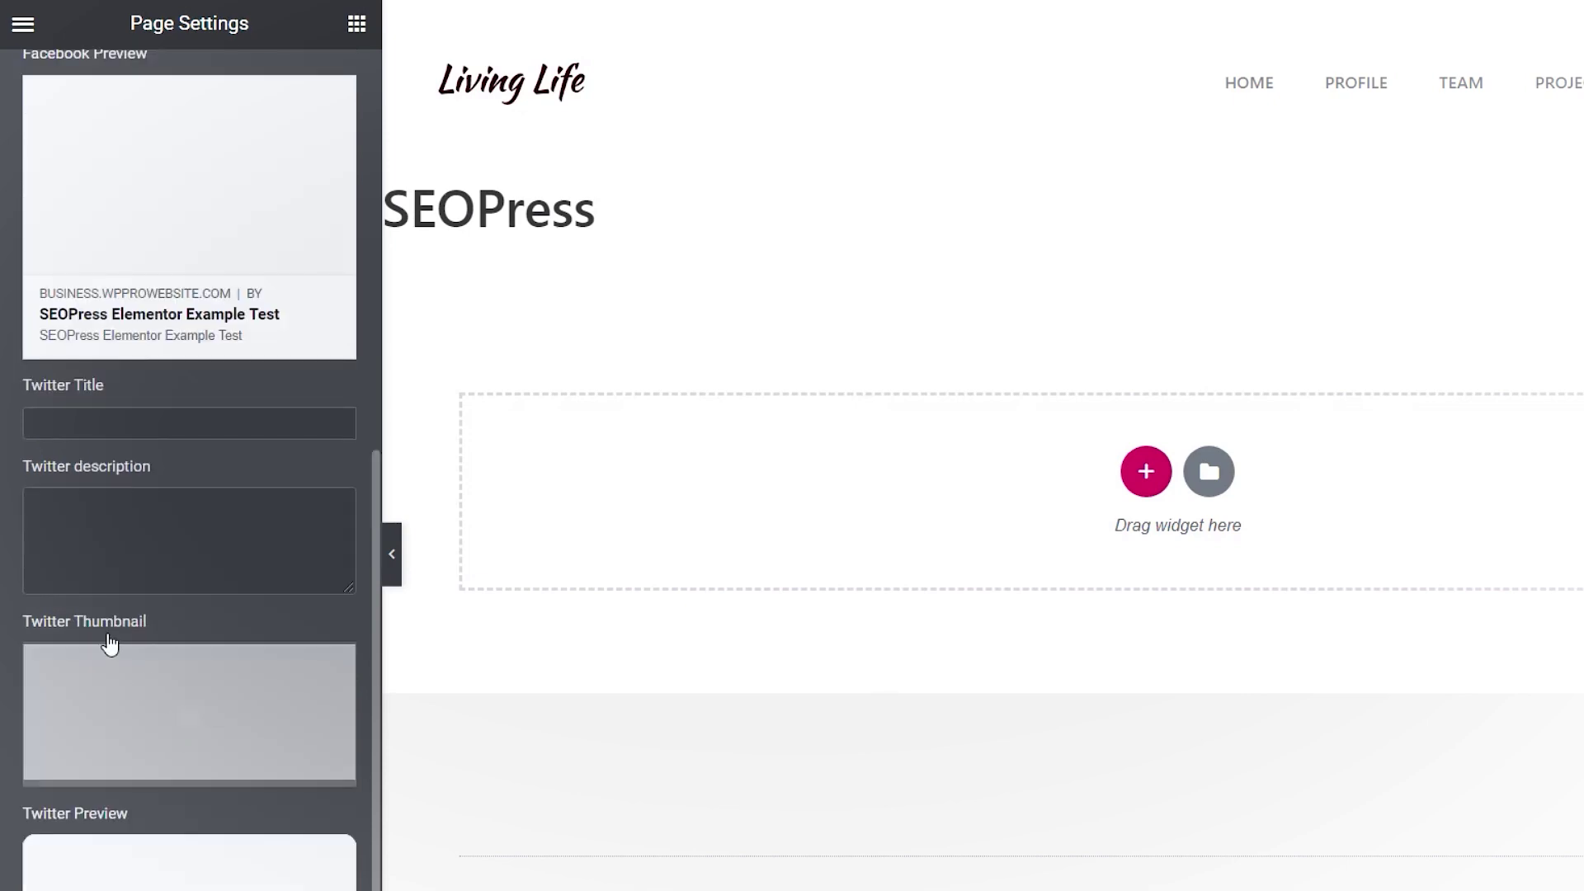
click(65, 421)
text(SEOPress Elementor Example Test)
click(129, 538)
text(SEOPress Elementor Example Test)
Set the Twitter thumbnail to the media library photo of the angular white building with a glass facade, and update the page
click(194, 768)
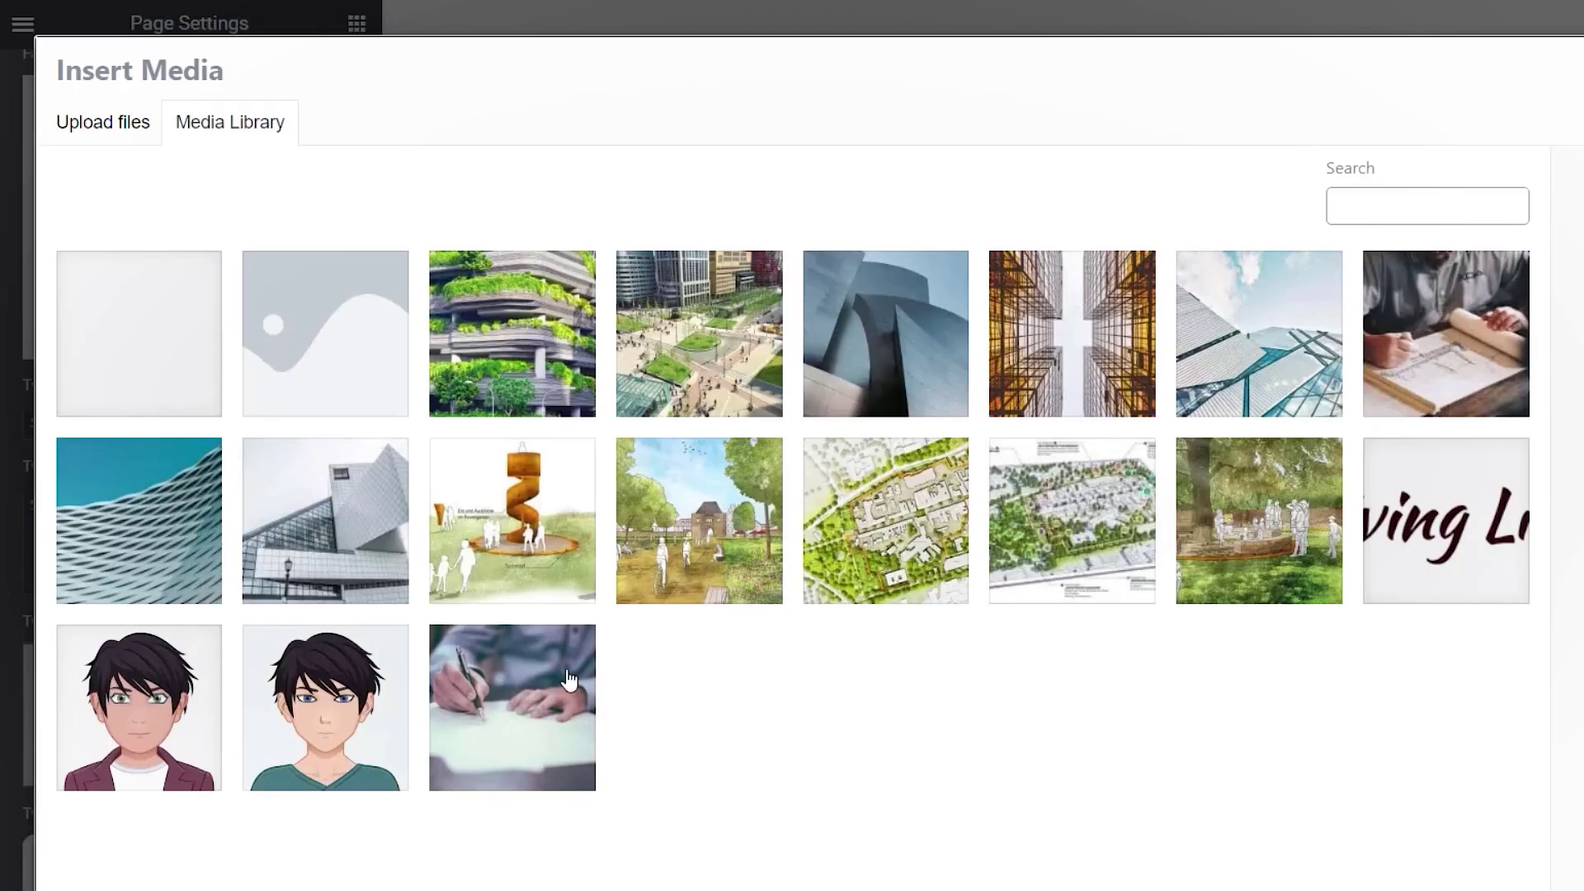
click(337, 574)
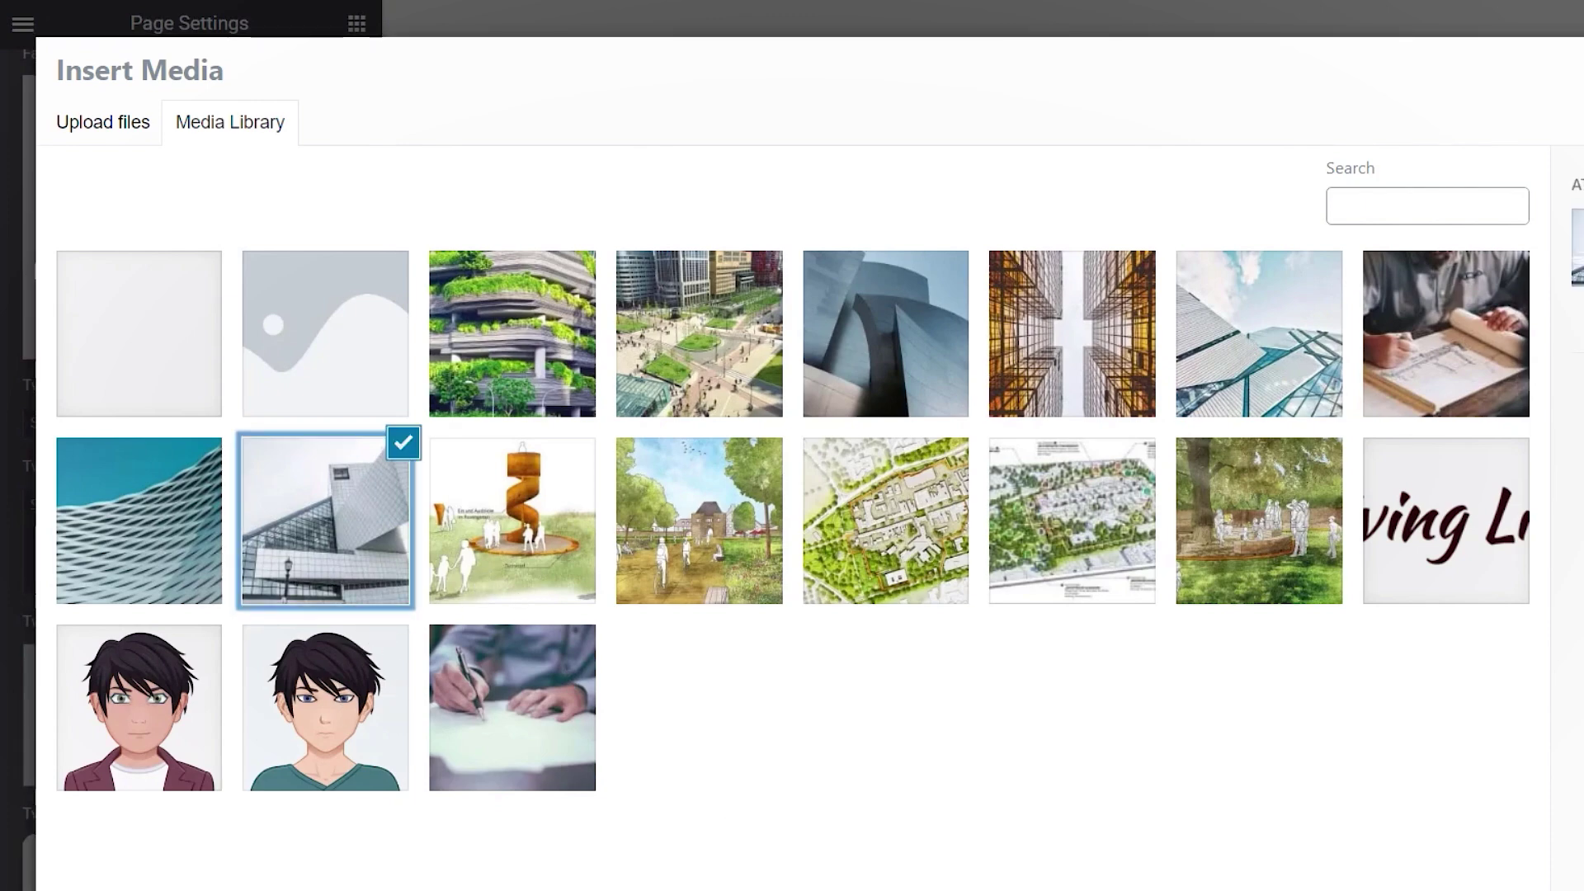
click(970, 846)
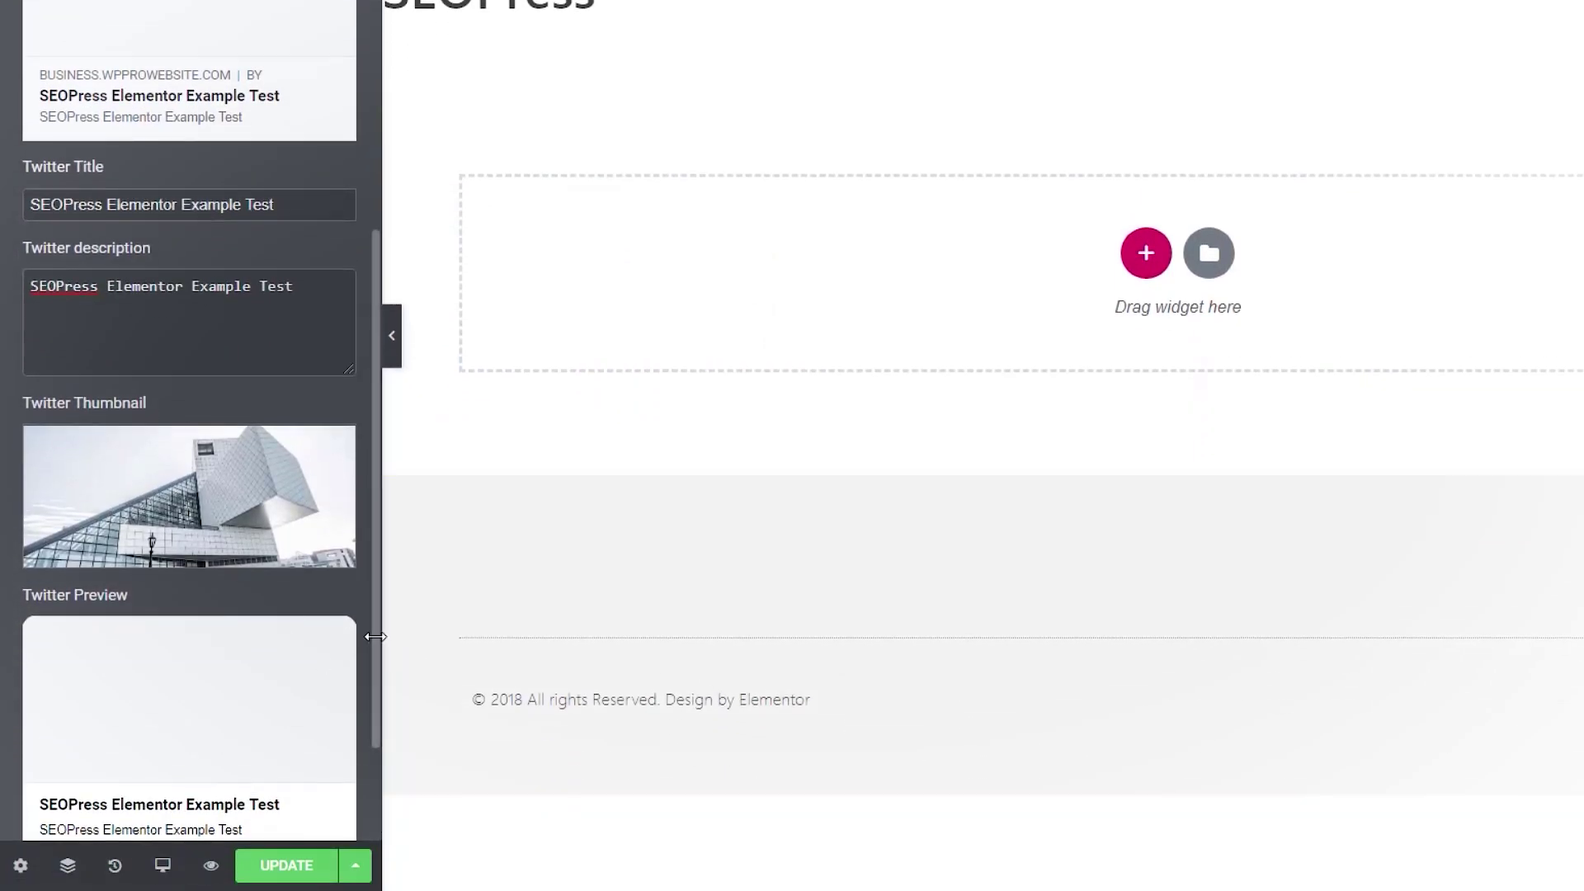
click(286, 868)
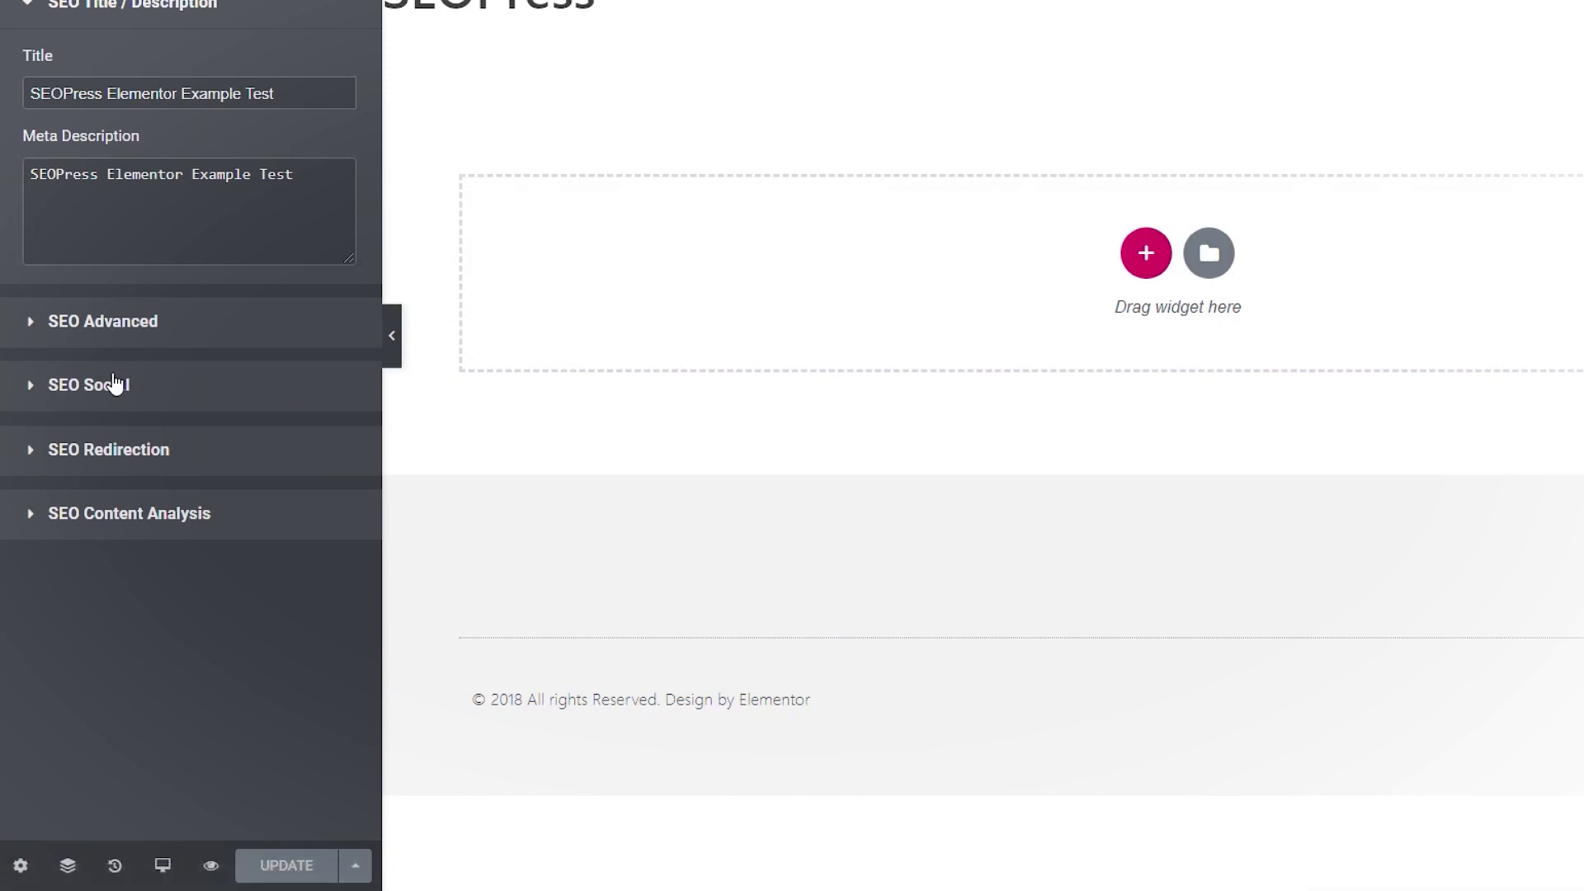
Reopen the SEO Social settings and check the Facebook and Twitter previews with their images
click(116, 383)
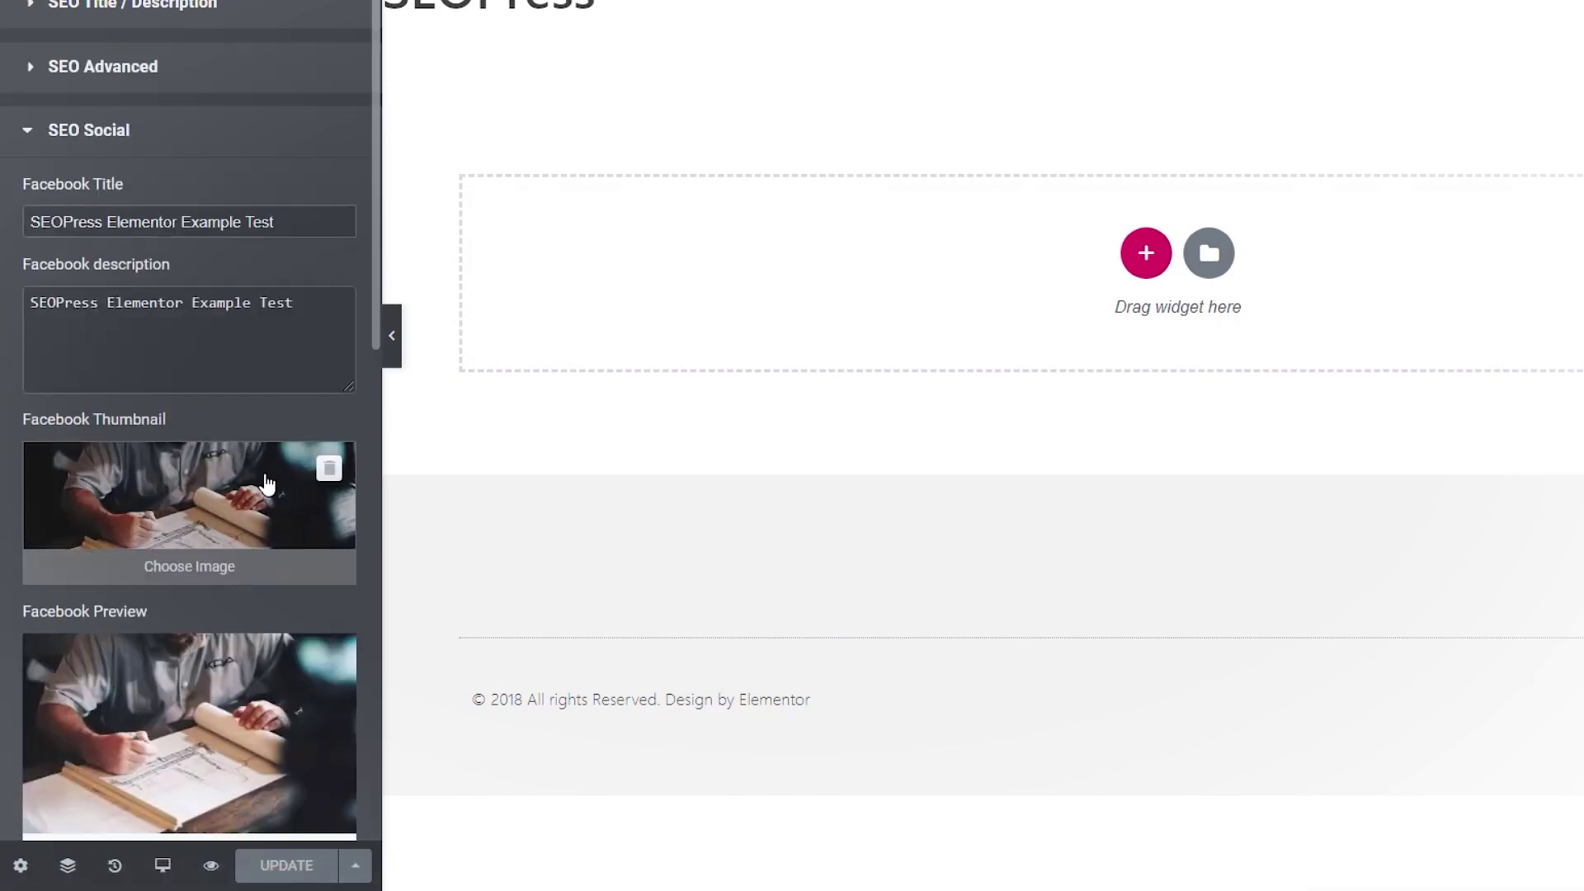
scroll(257, 473, down, 2)
scroll(257, 479, down, 4)
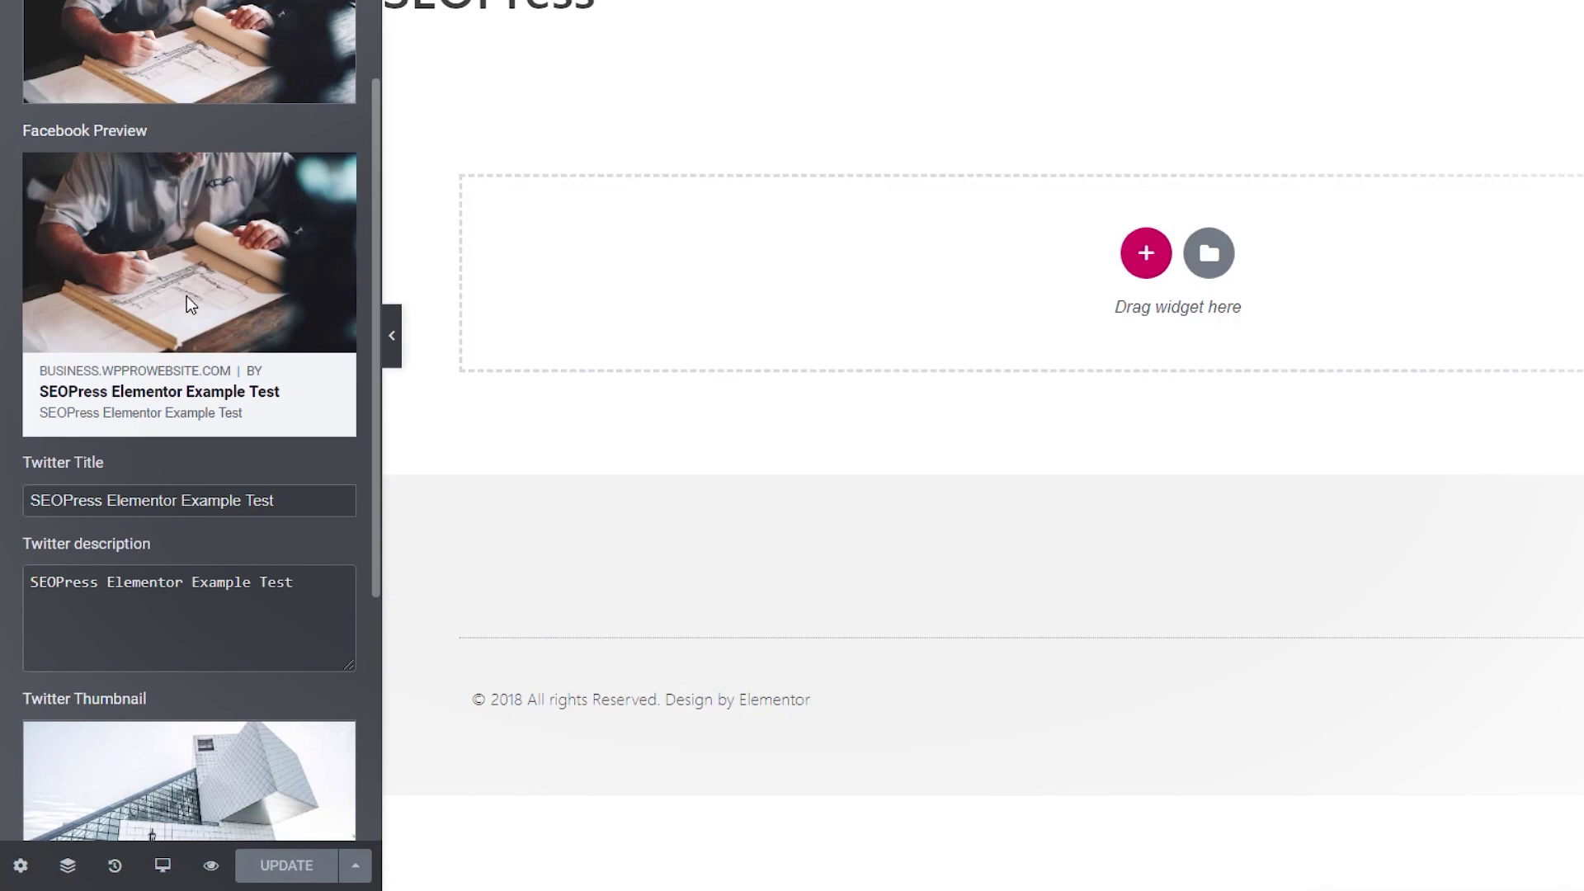
scroll(186, 293, down, 5)
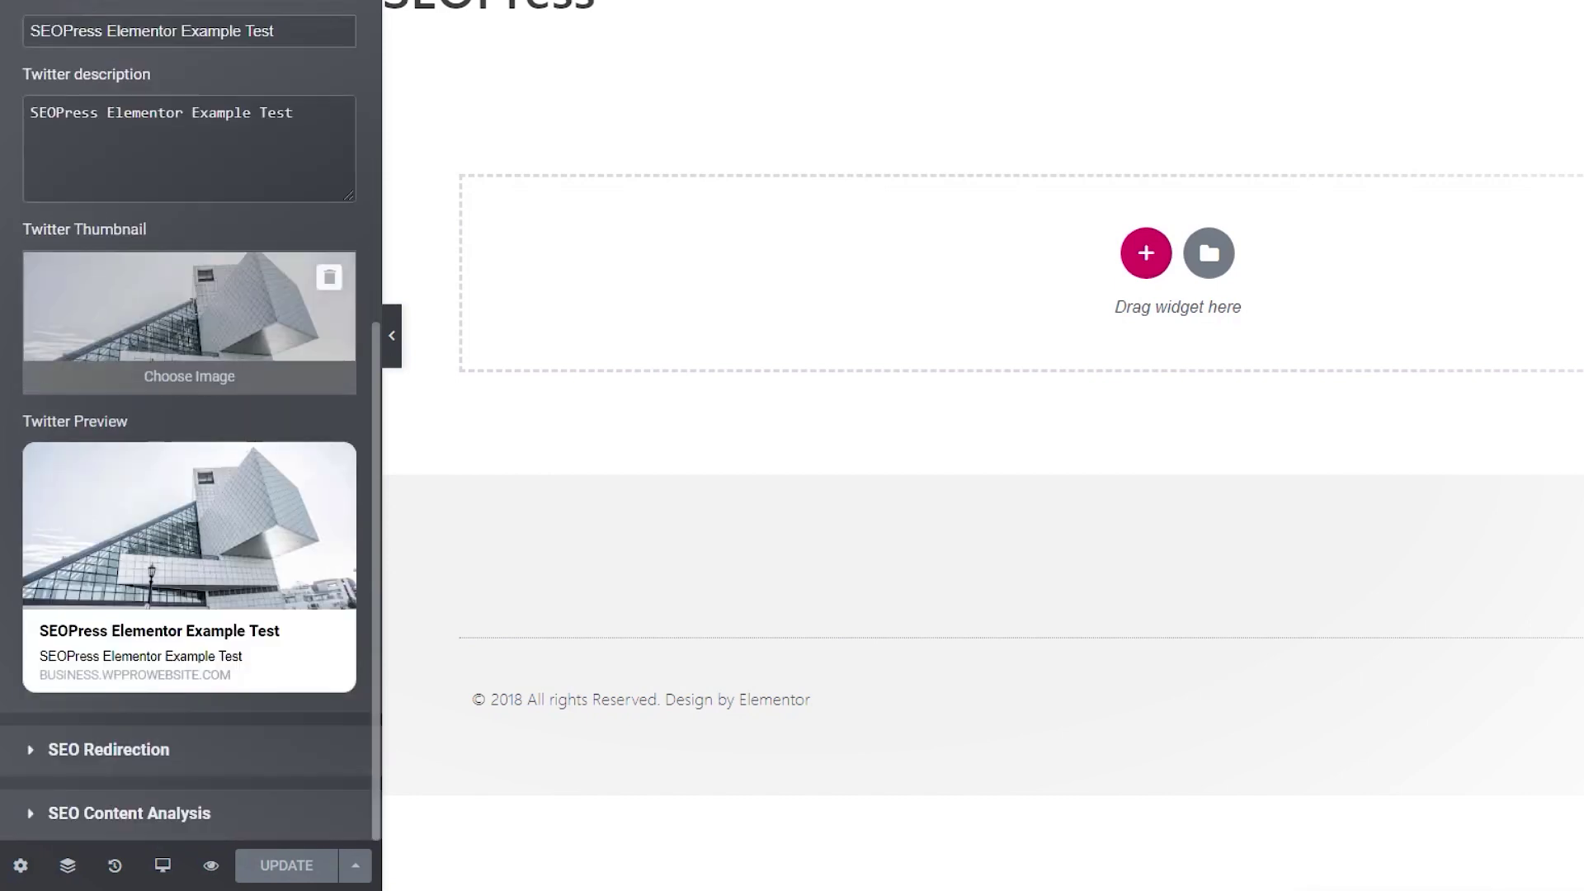
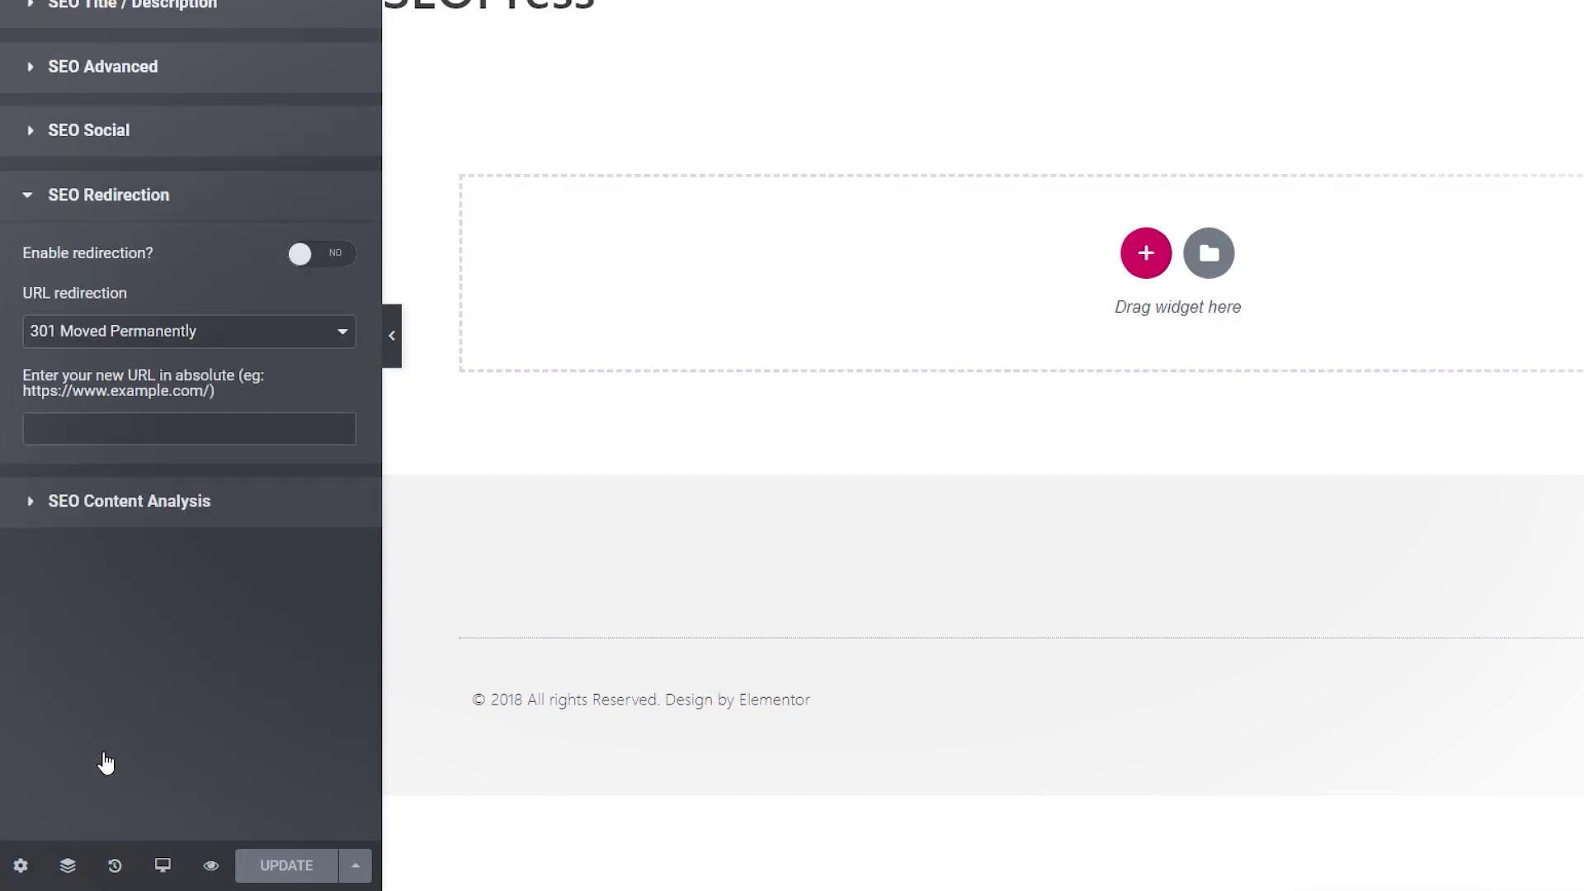
Switch on a 301 Moved Permanently redirection with the trial URL "/hom", clear the URL and switch the redirection back off
click(163, 337)
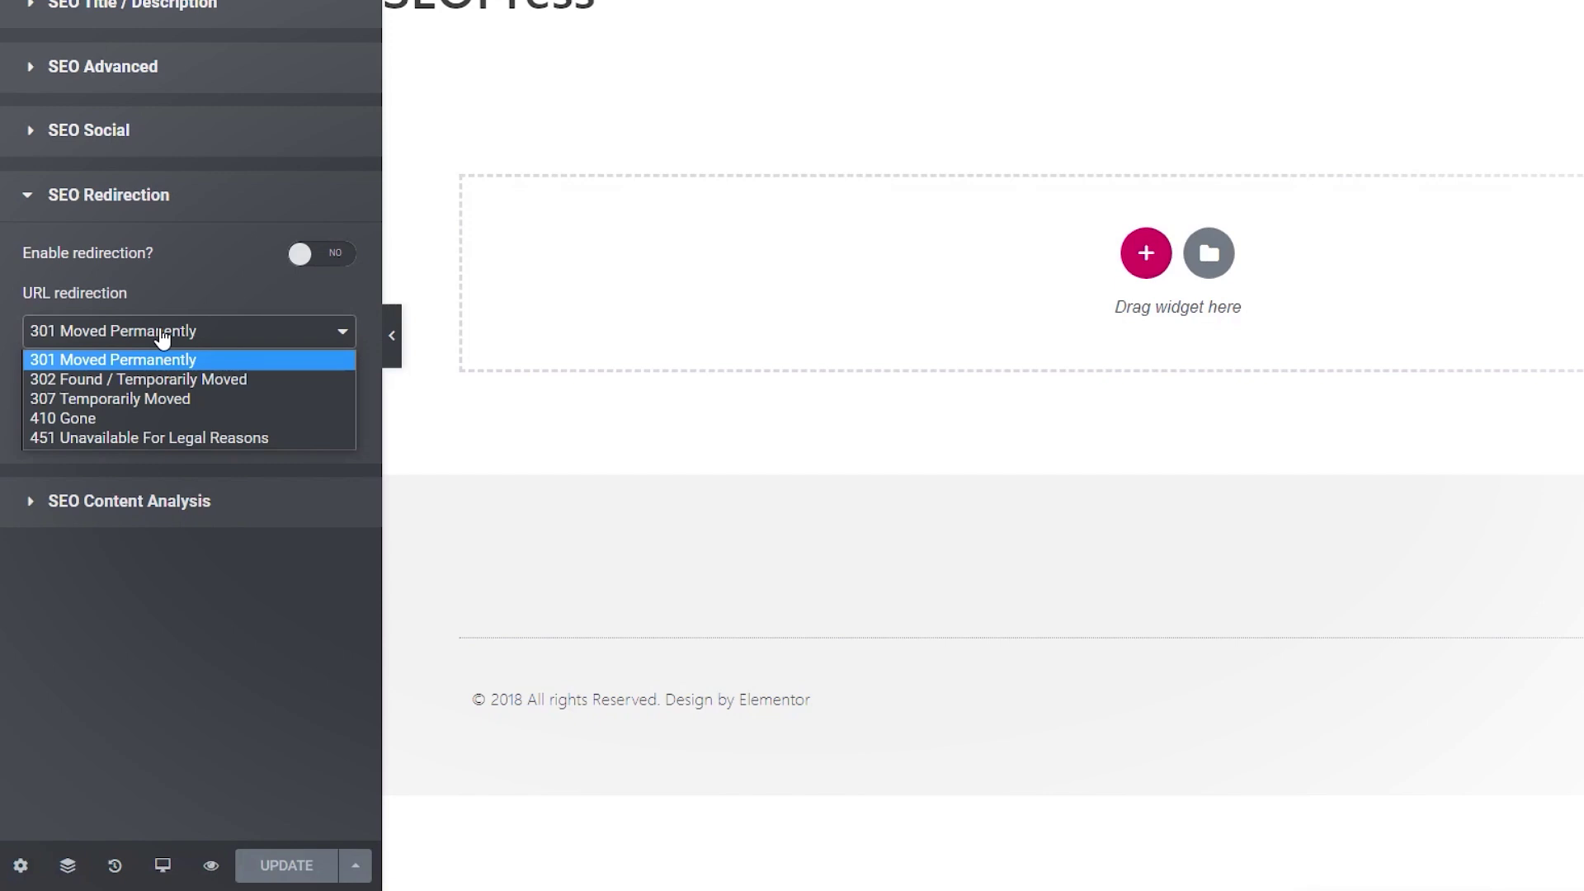
click(191, 262)
click(338, 258)
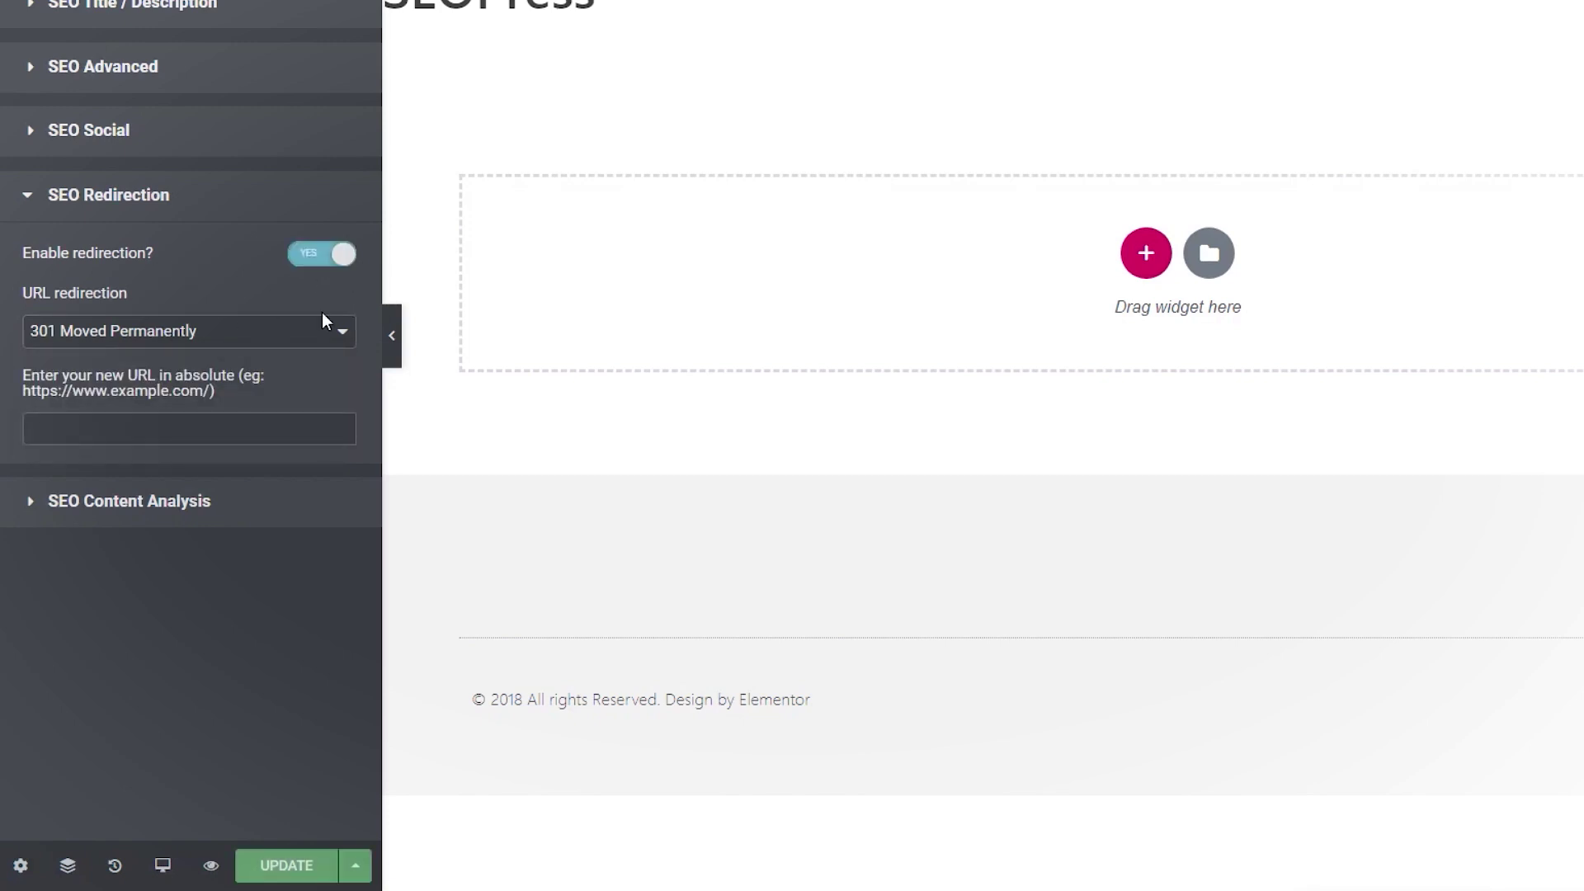
click(164, 331)
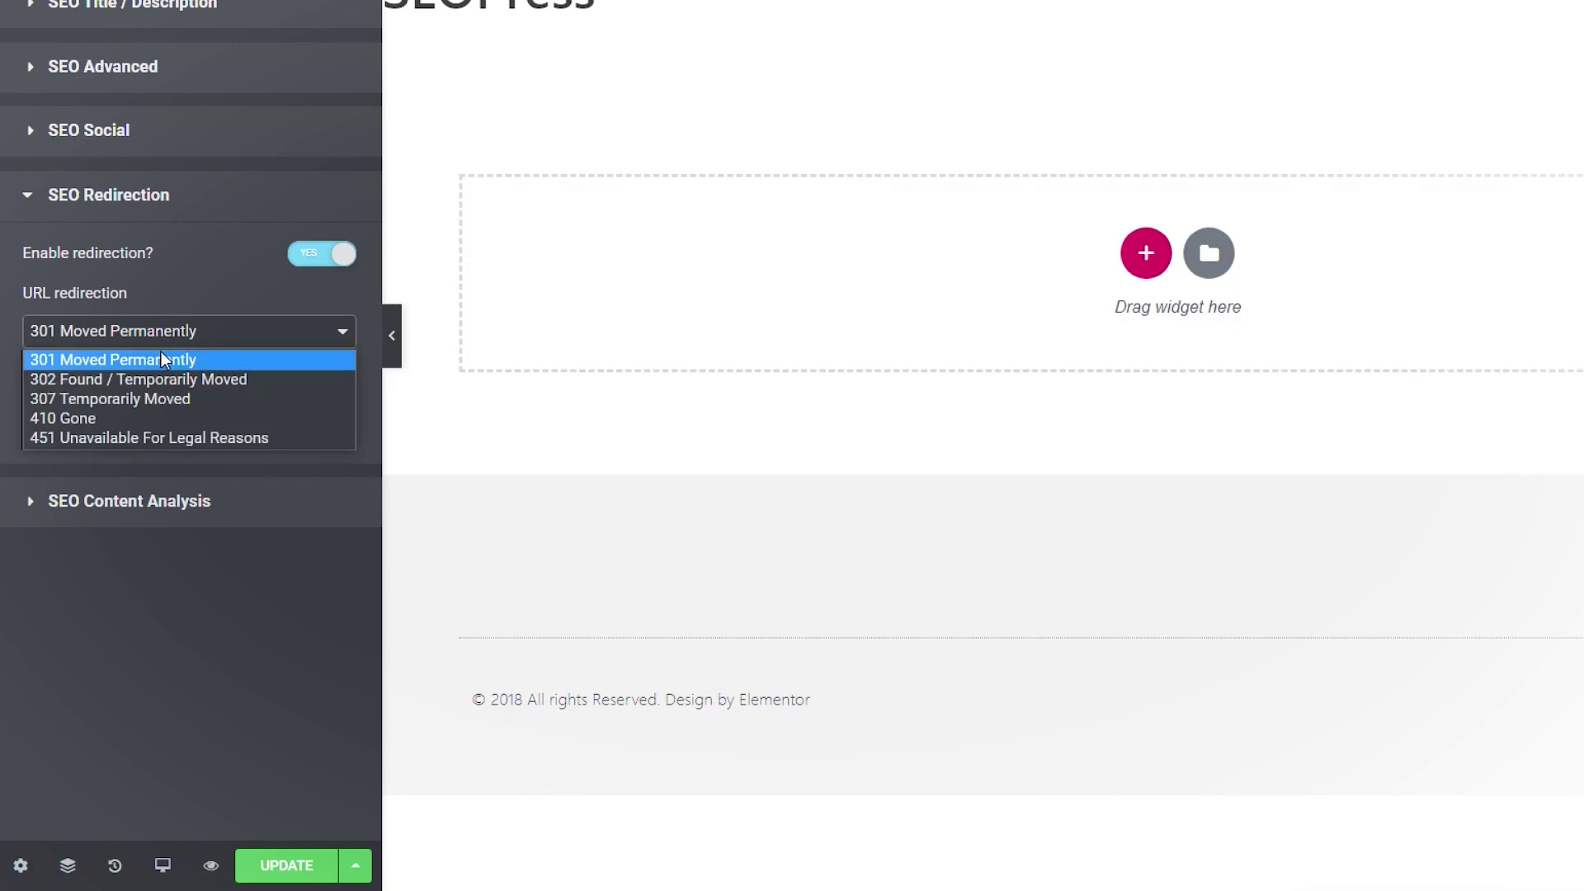
click(164, 361)
click(88, 423)
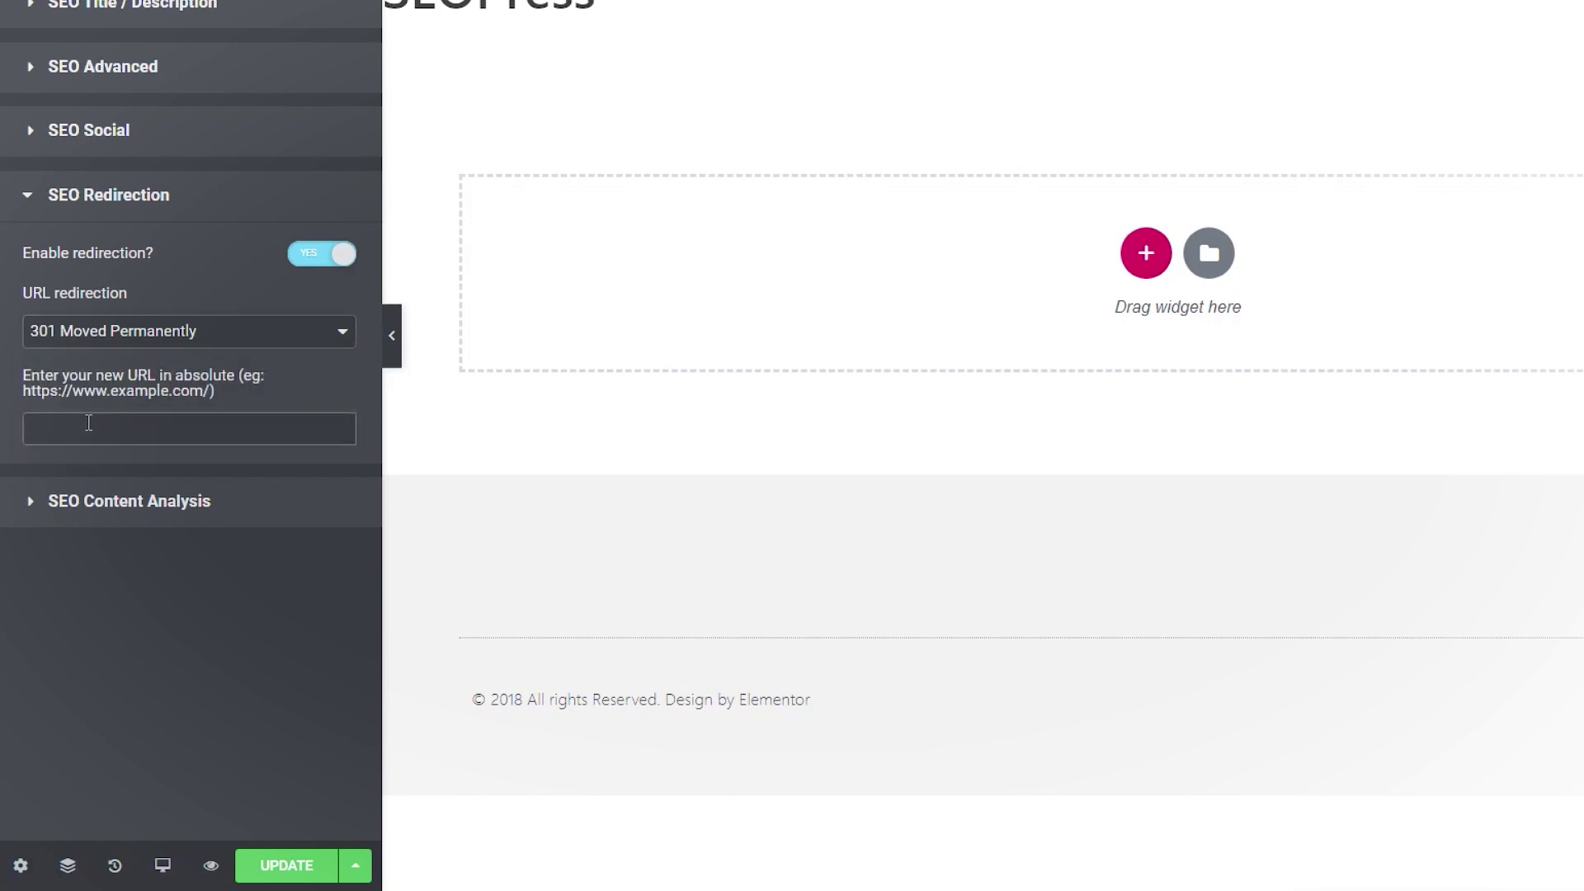
text(/hom)
drag(112, 426, 23, 444)
click(309, 260)
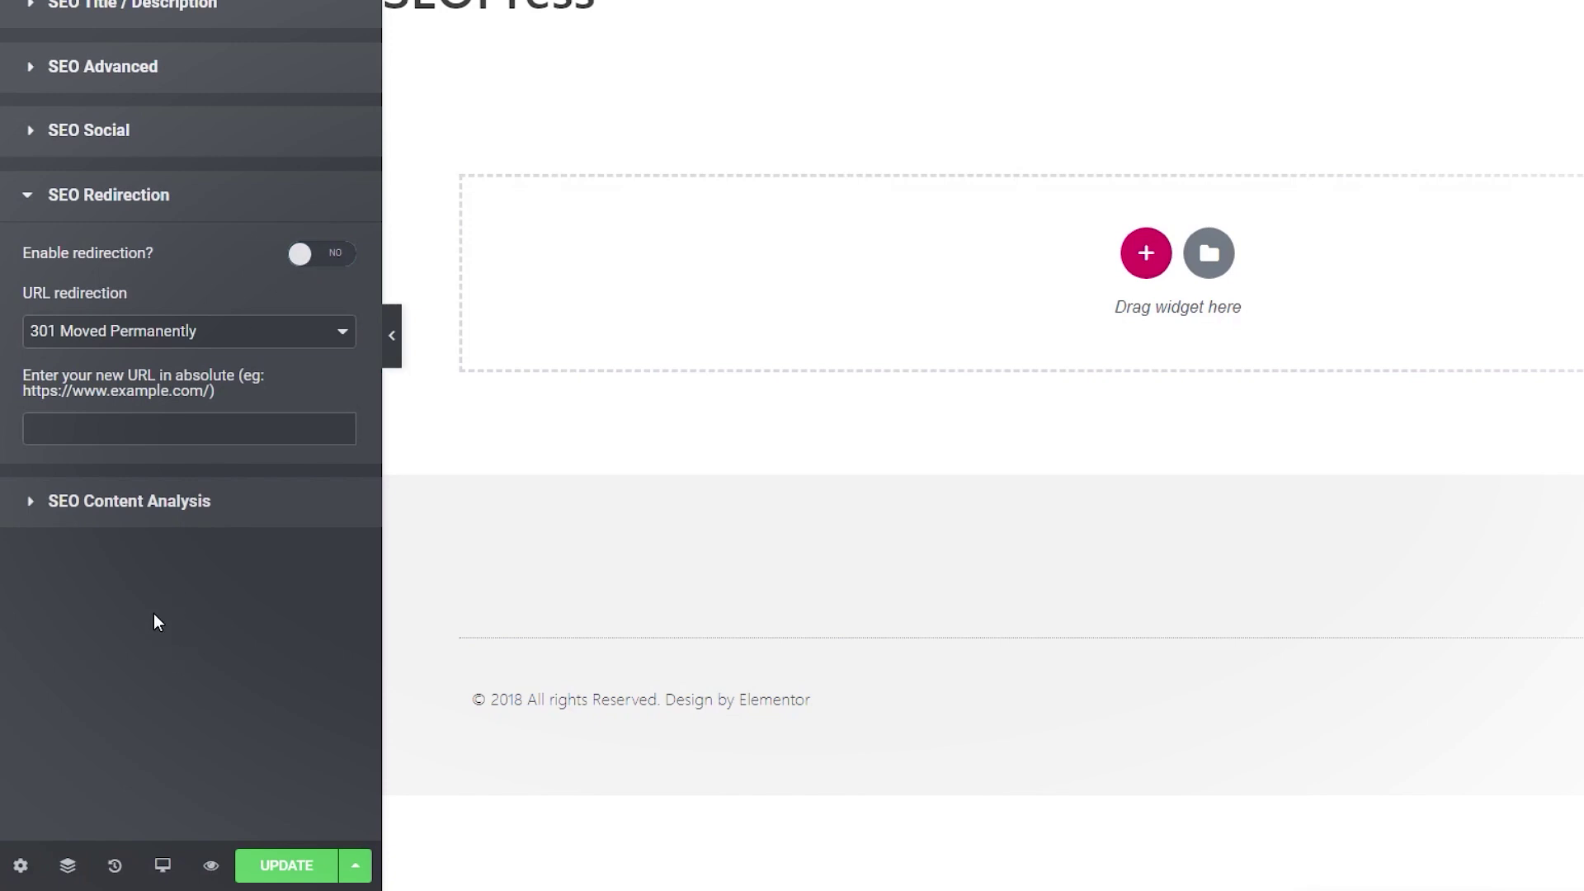
Enter "SEOPress" as the target keyword in the SEO Content Analysis settings and update the page
click(171, 503)
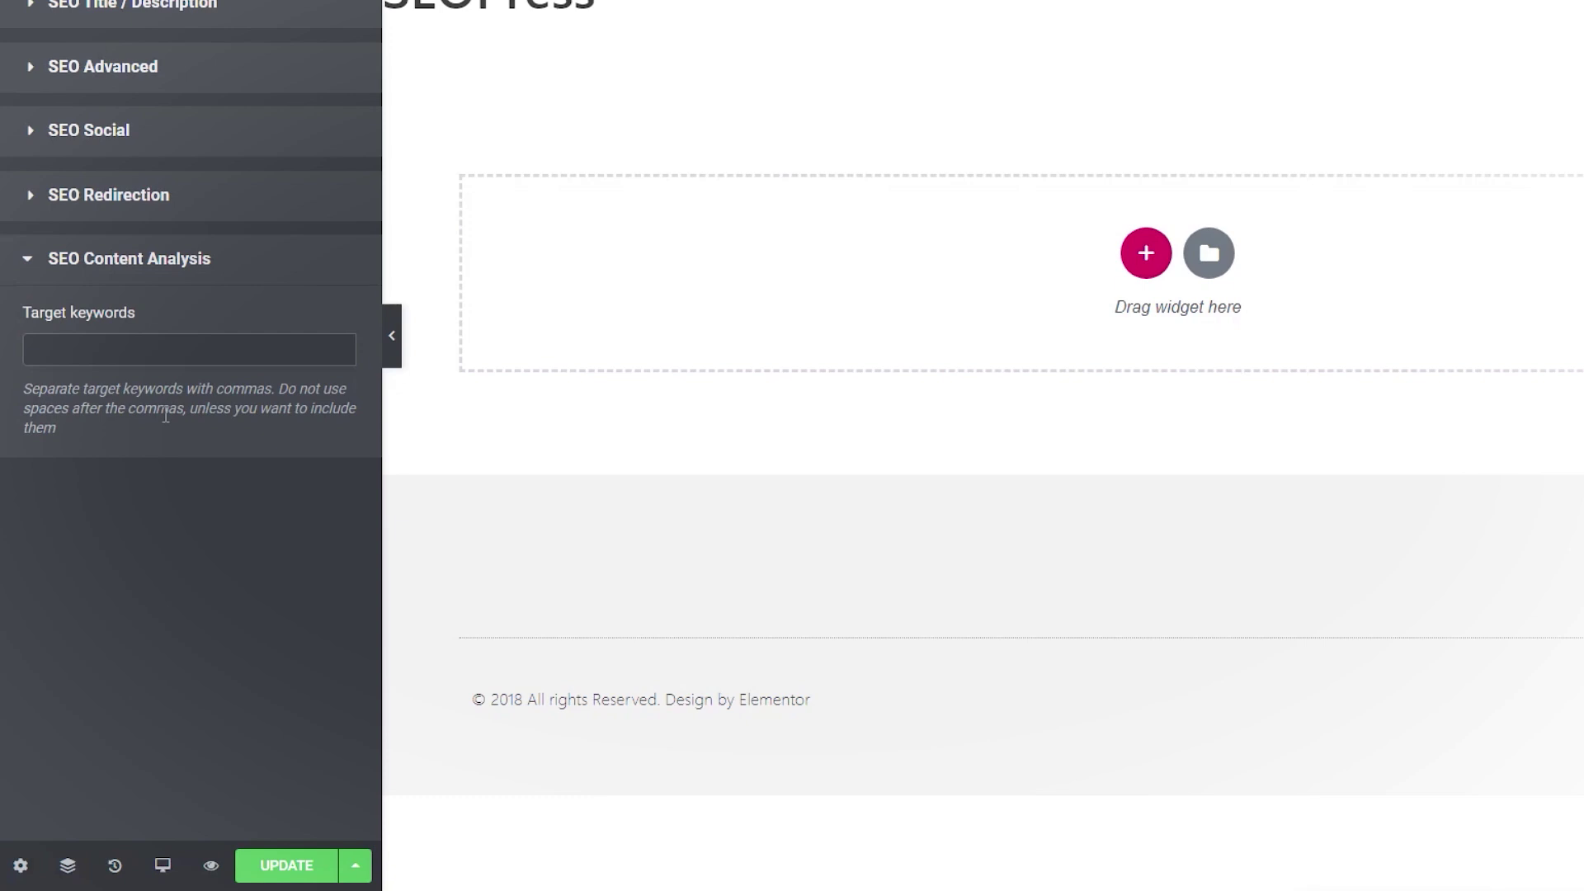
click(194, 350)
text(SEOPress)
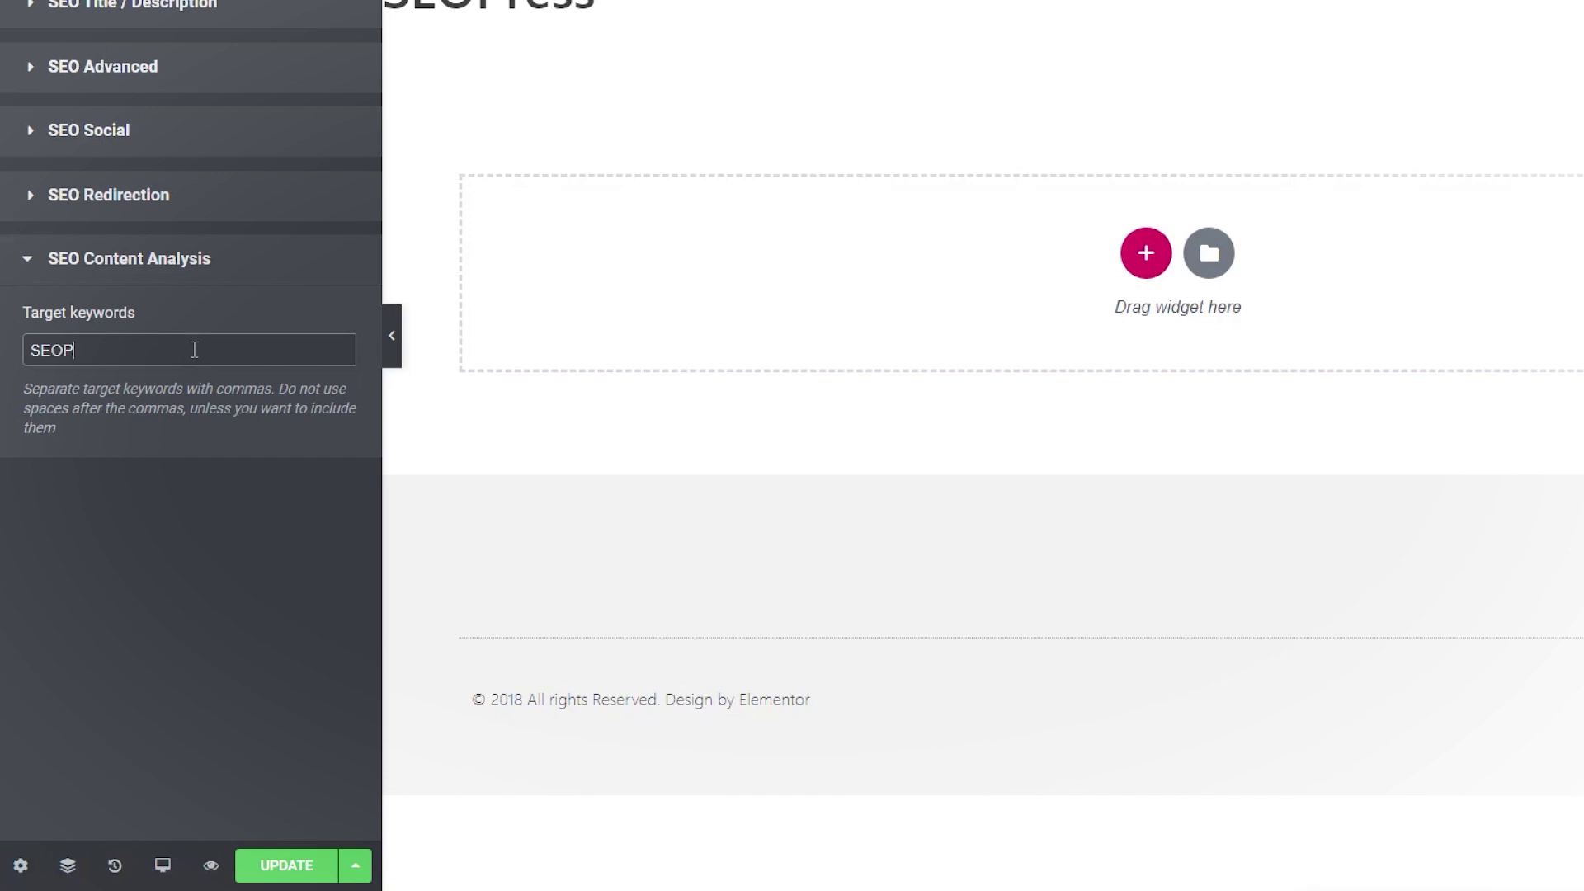
click(282, 868)
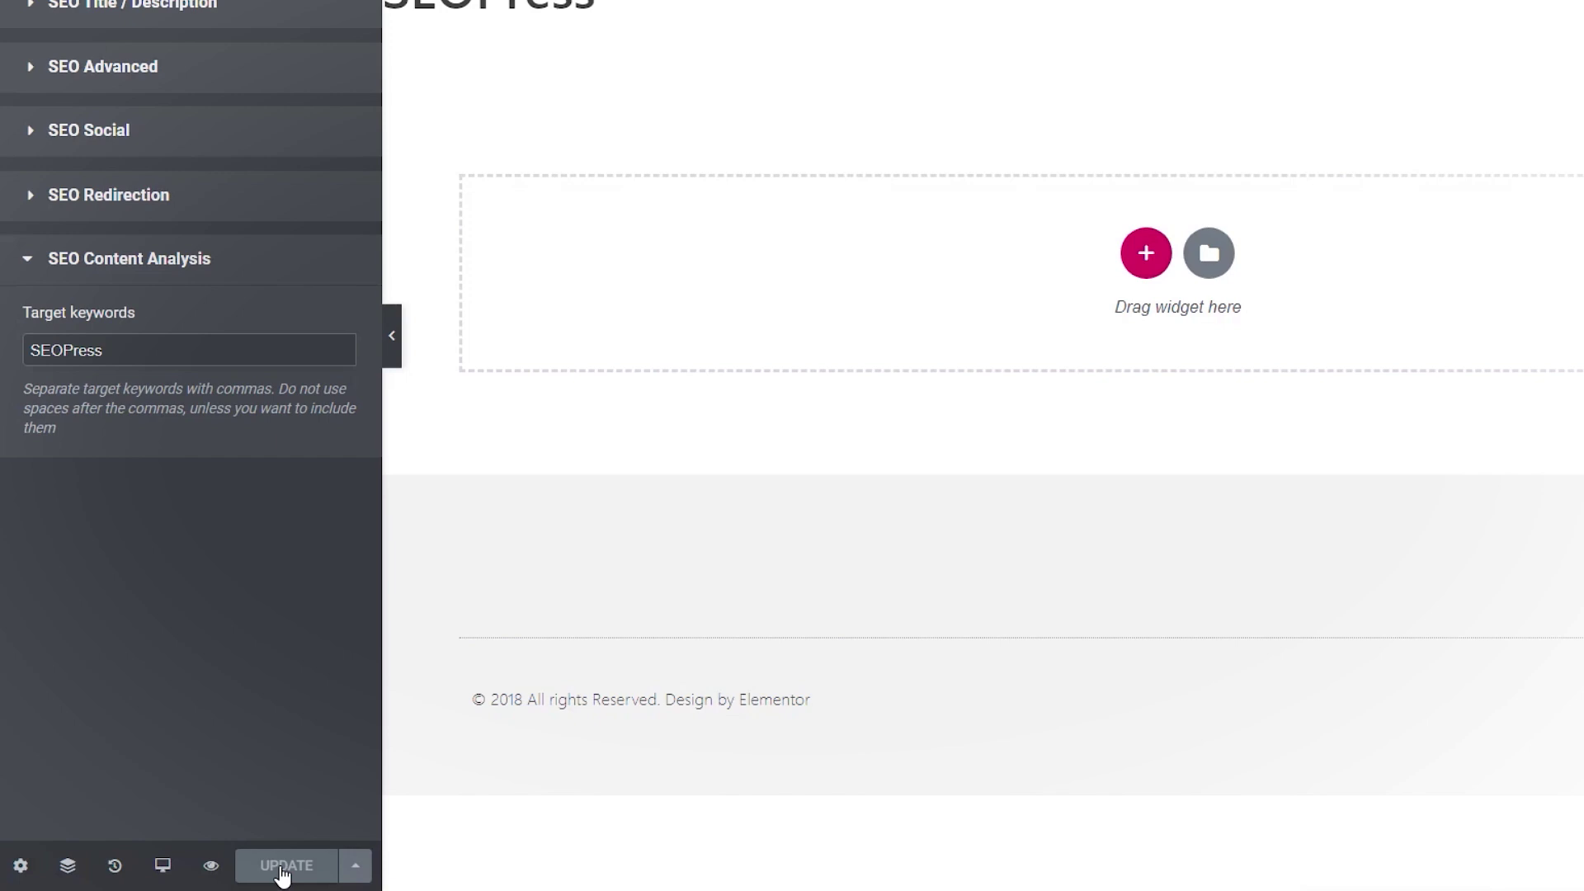
Exit Elementor to the WordPress page editor and go to the page's SEO title settings
click(18, 20)
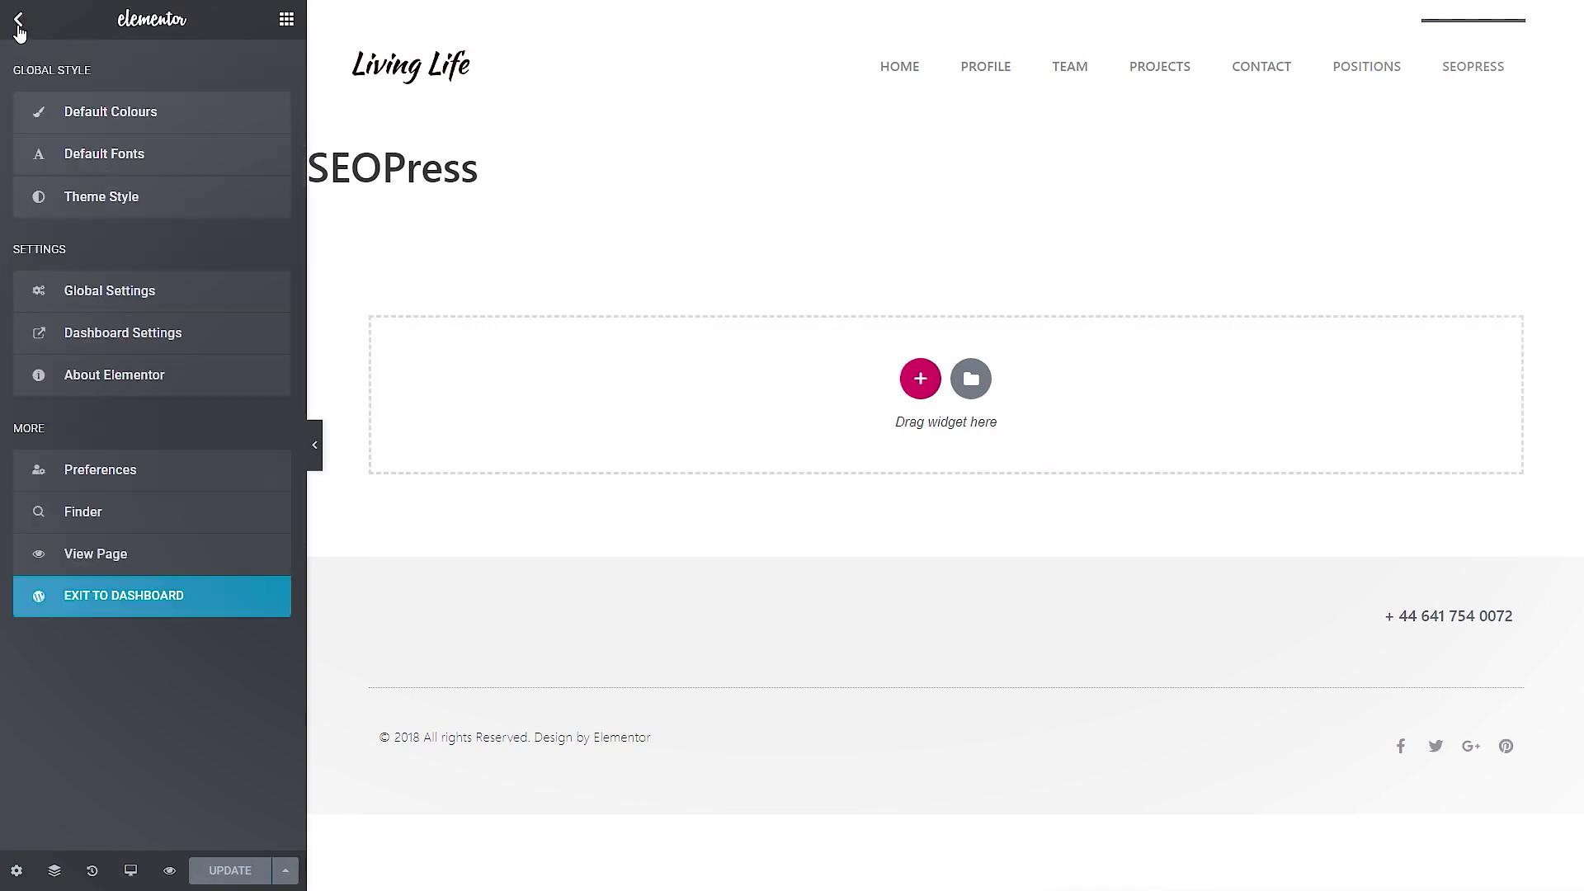
click(97, 597)
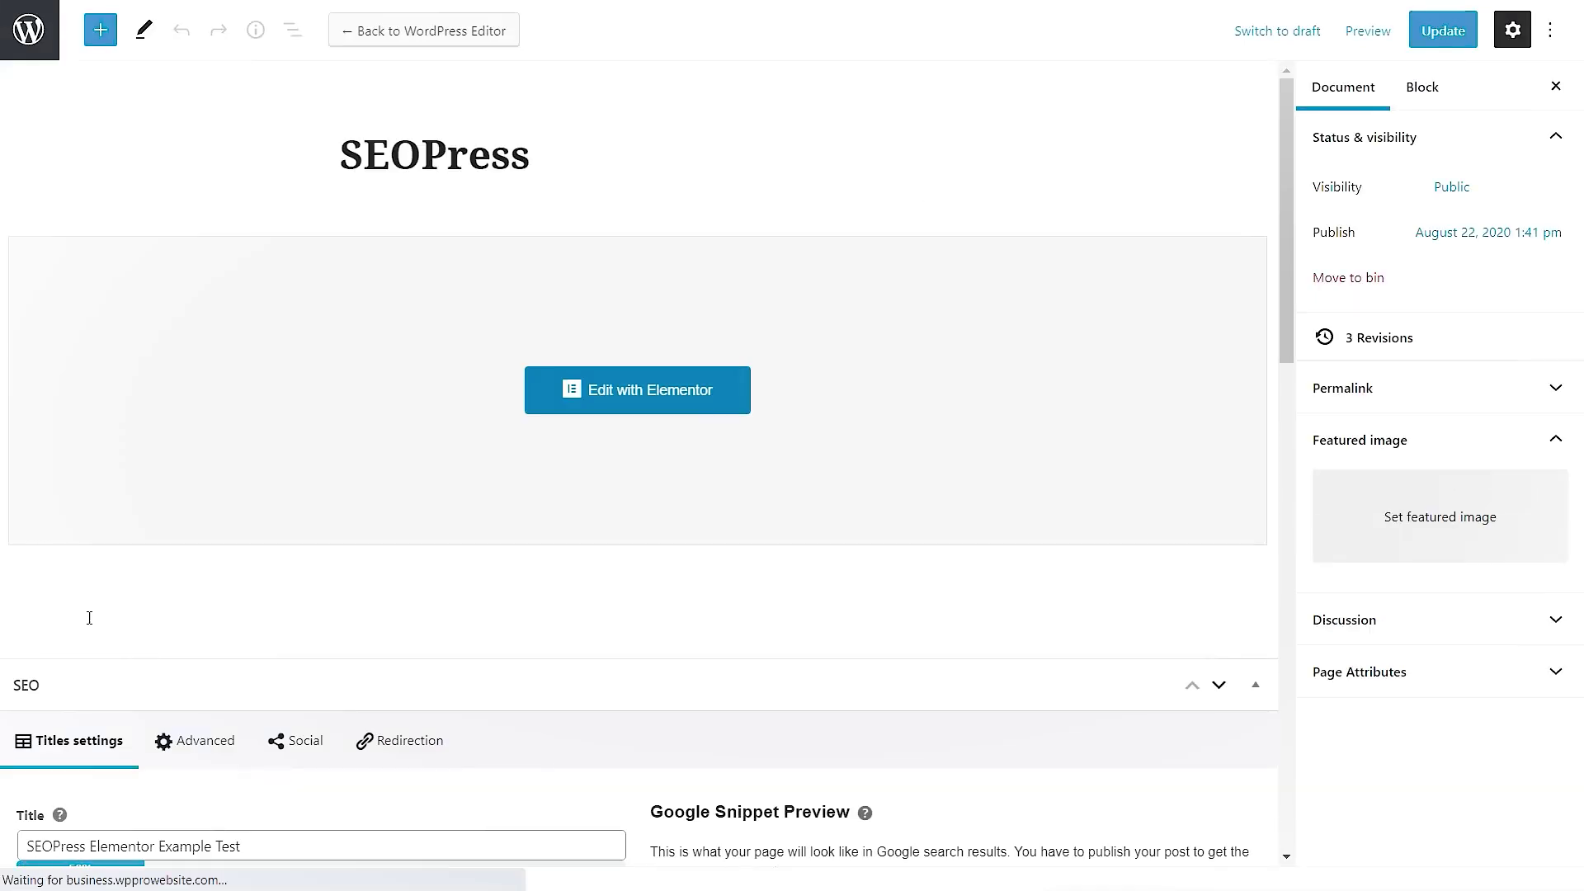
scroll(1072, 730, down, 3)
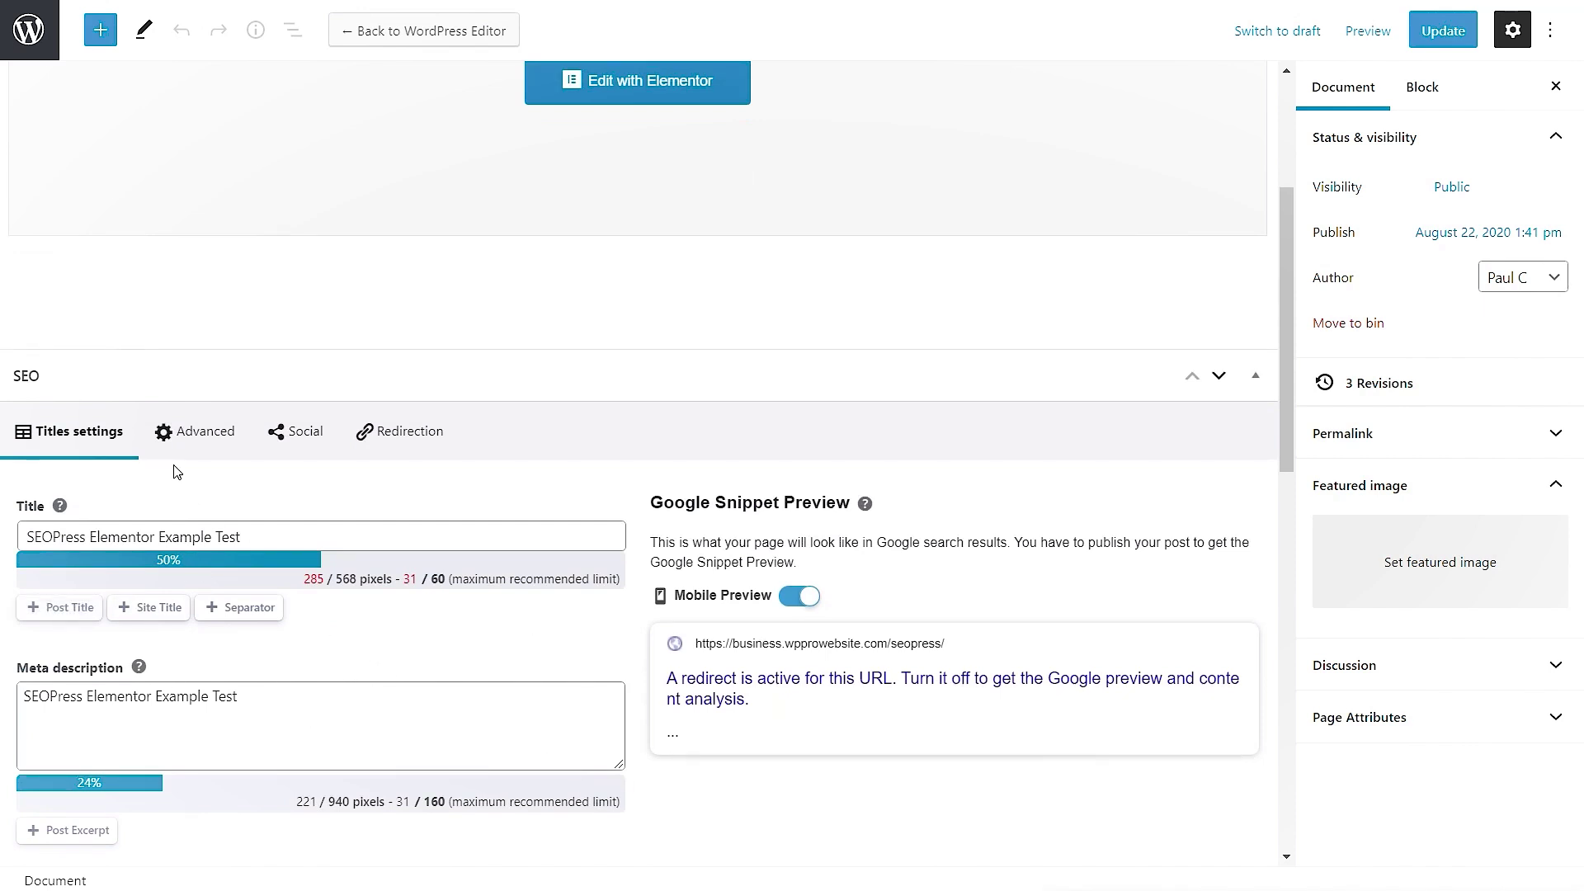
Review the page's SEO Social, Redirection, Advanced and Titles settings in the WordPress editor against those entered in Elementor
click(306, 439)
scroll(472, 714, down, 4)
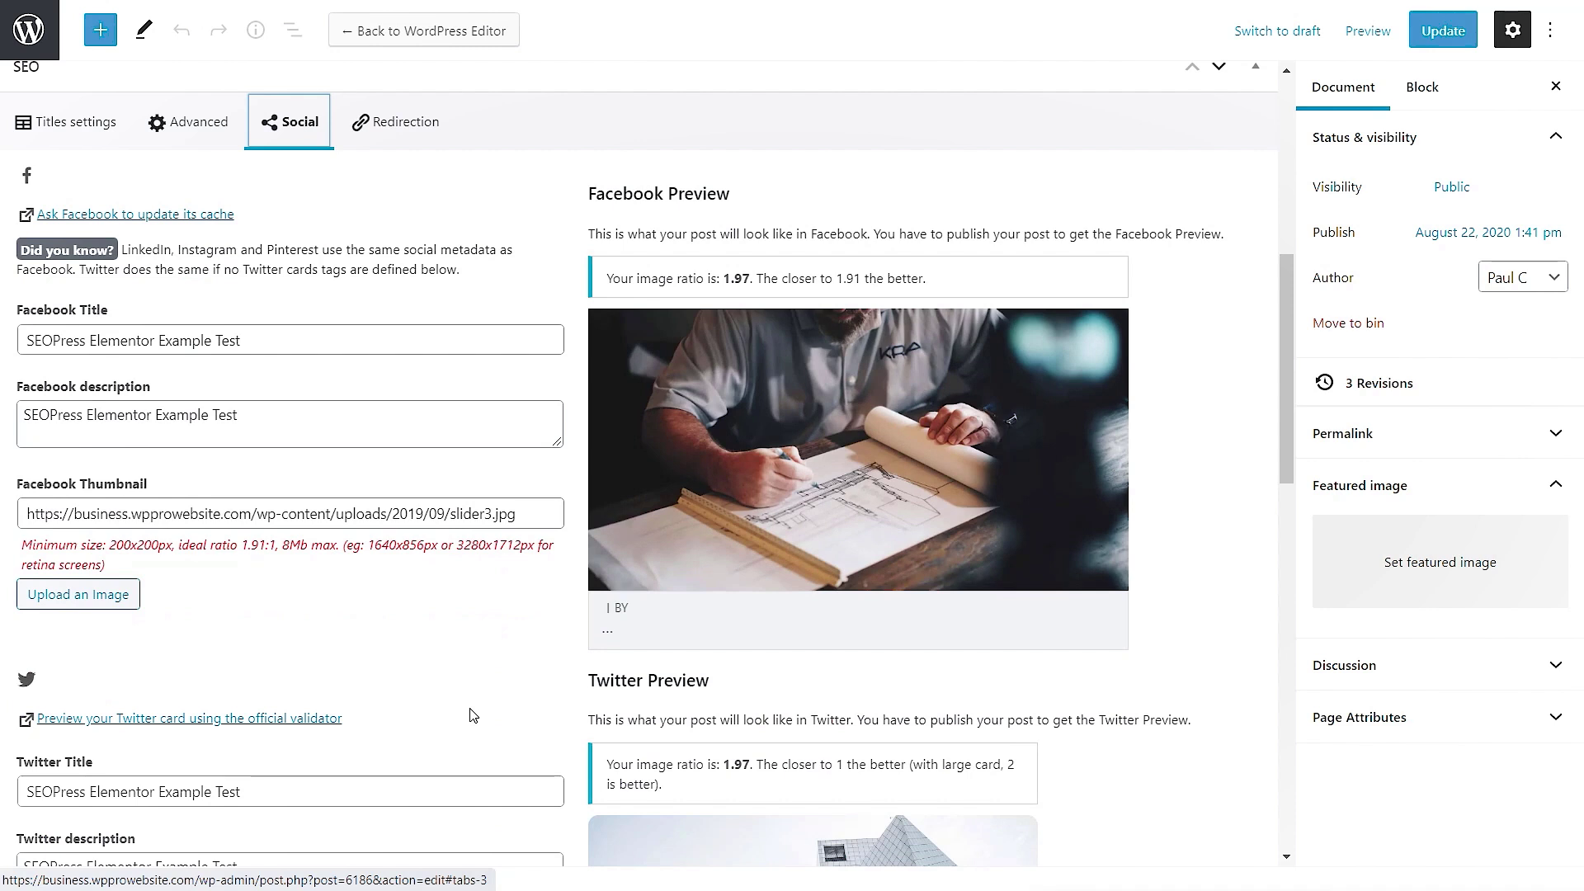
scroll(472, 714, up, 3)
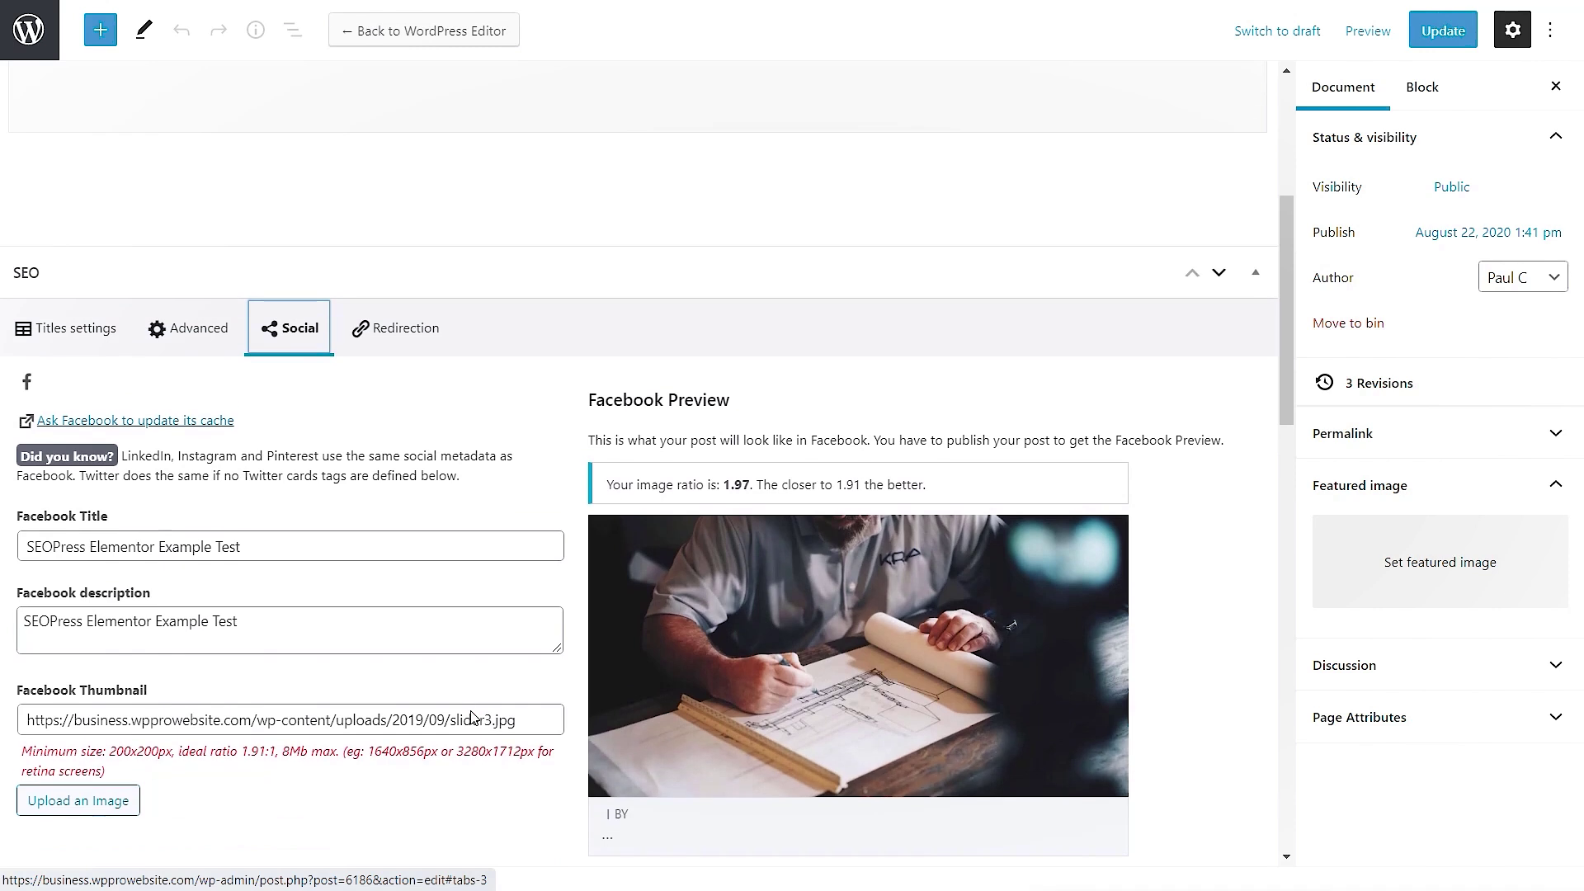
click(414, 339)
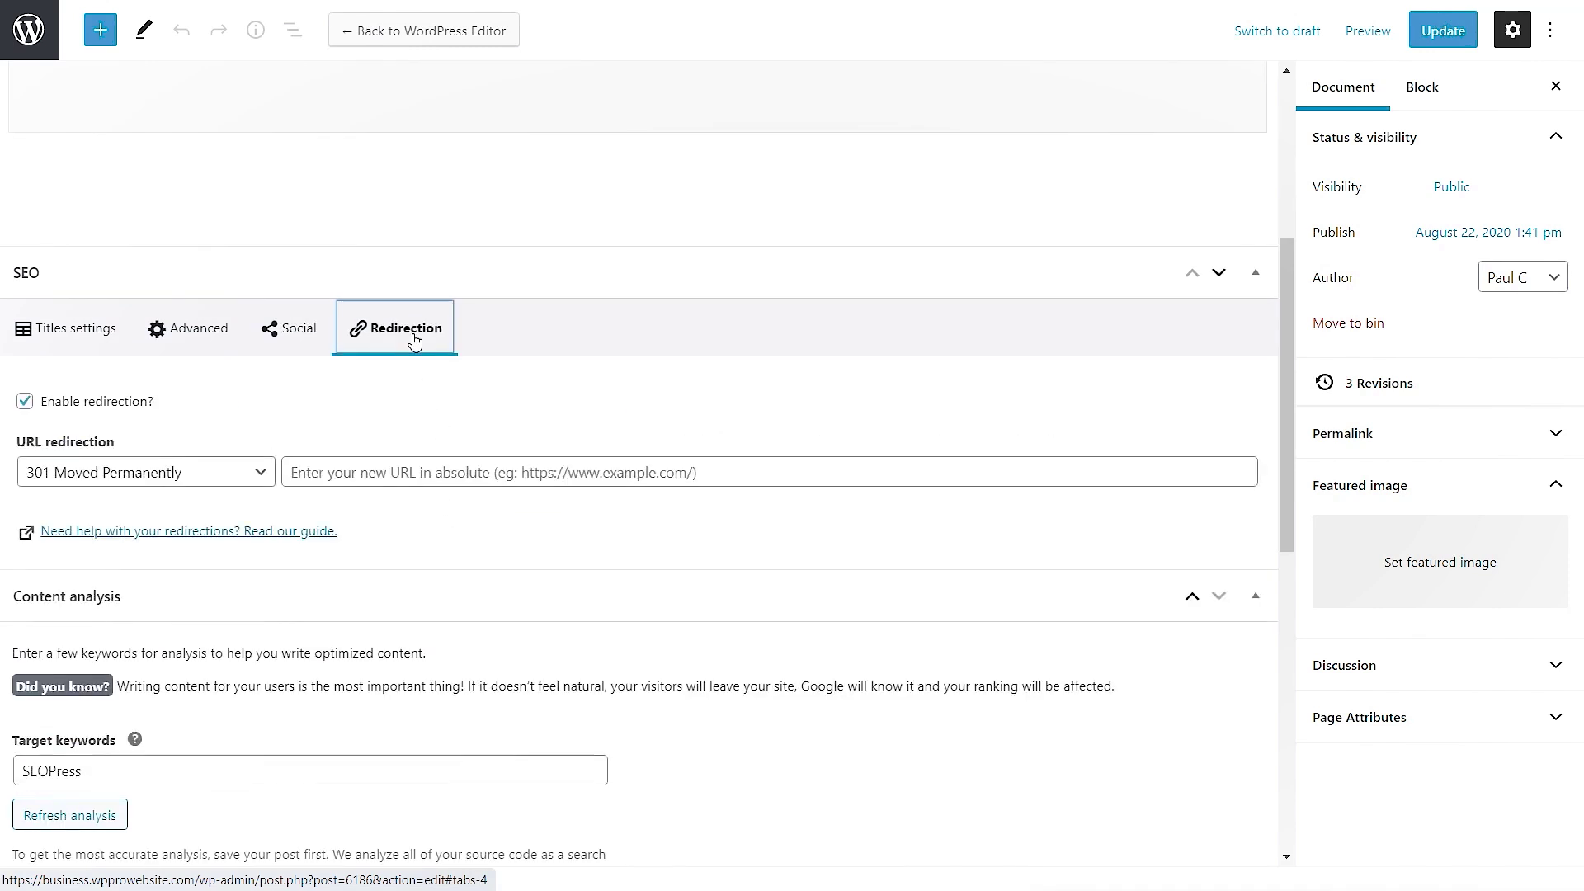
click(311, 337)
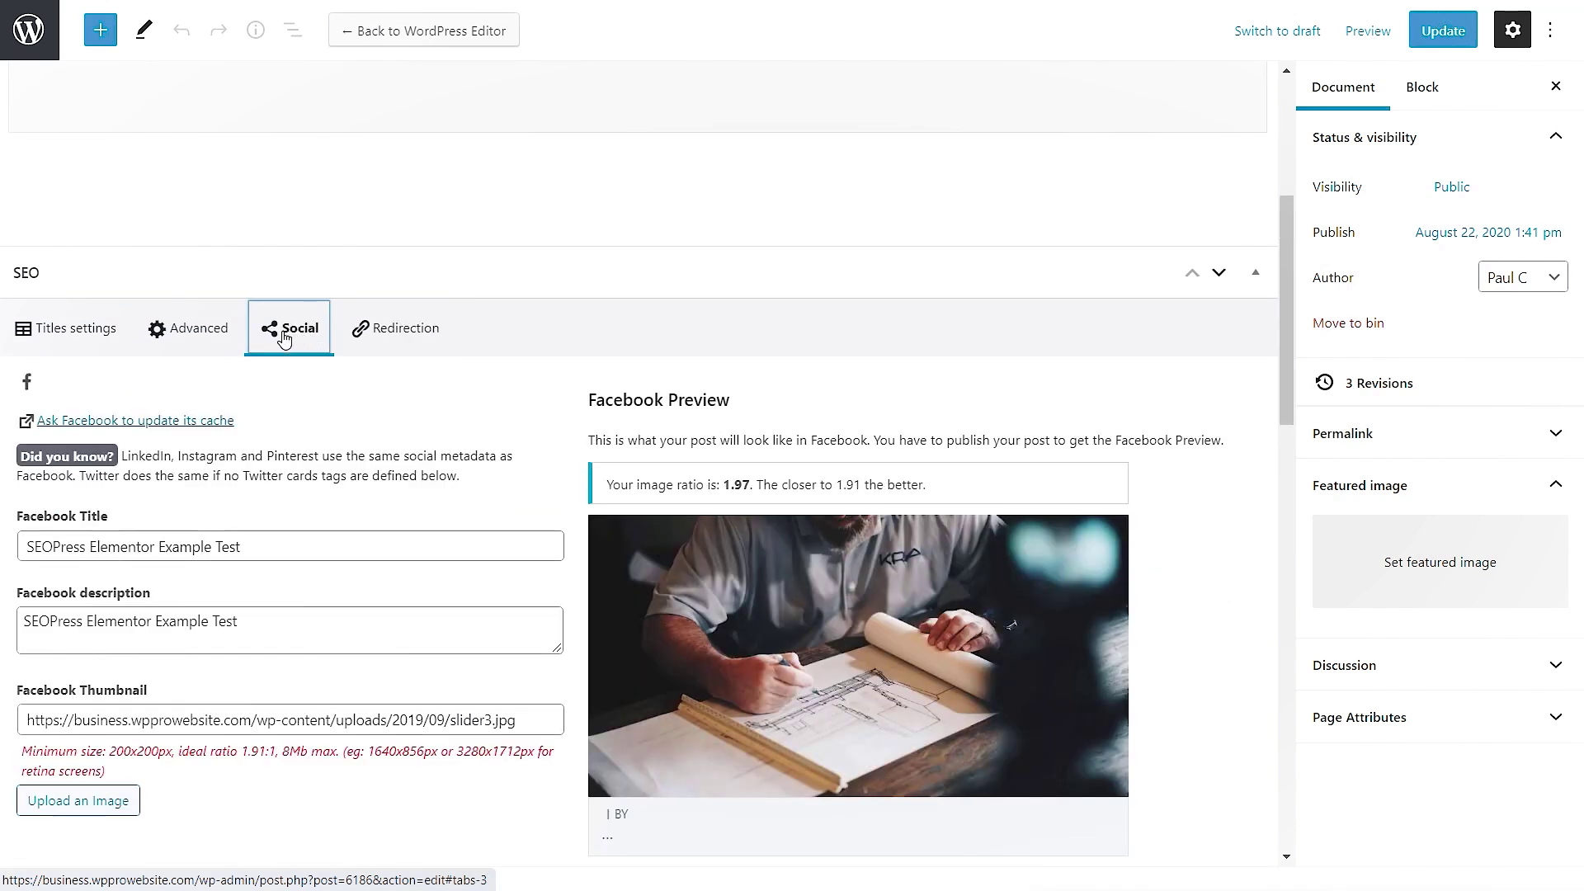
click(211, 339)
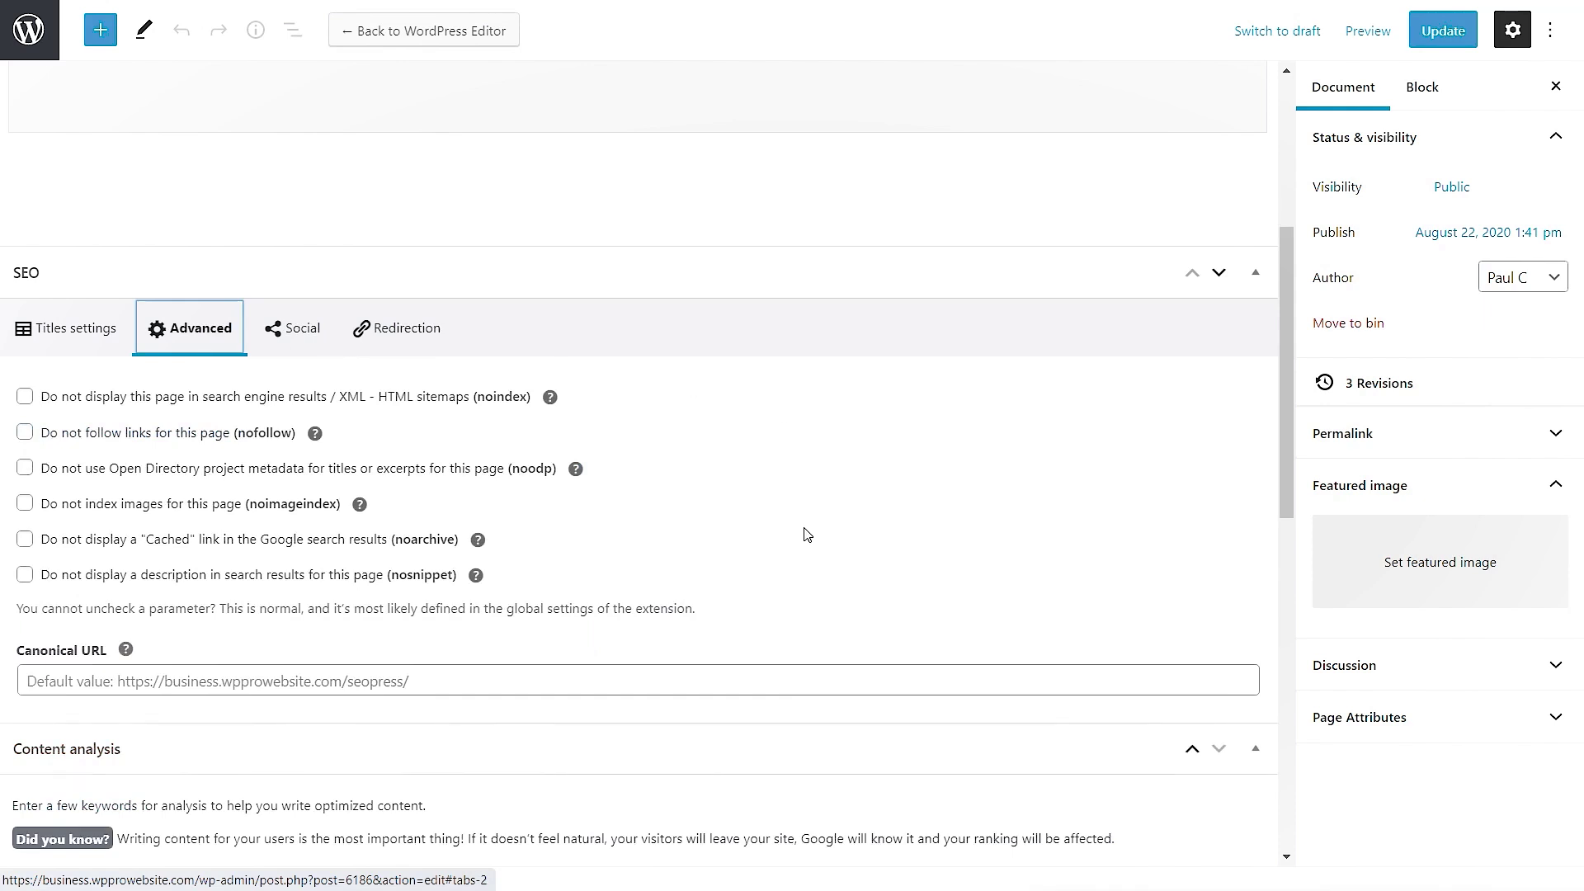
click(23, 328)
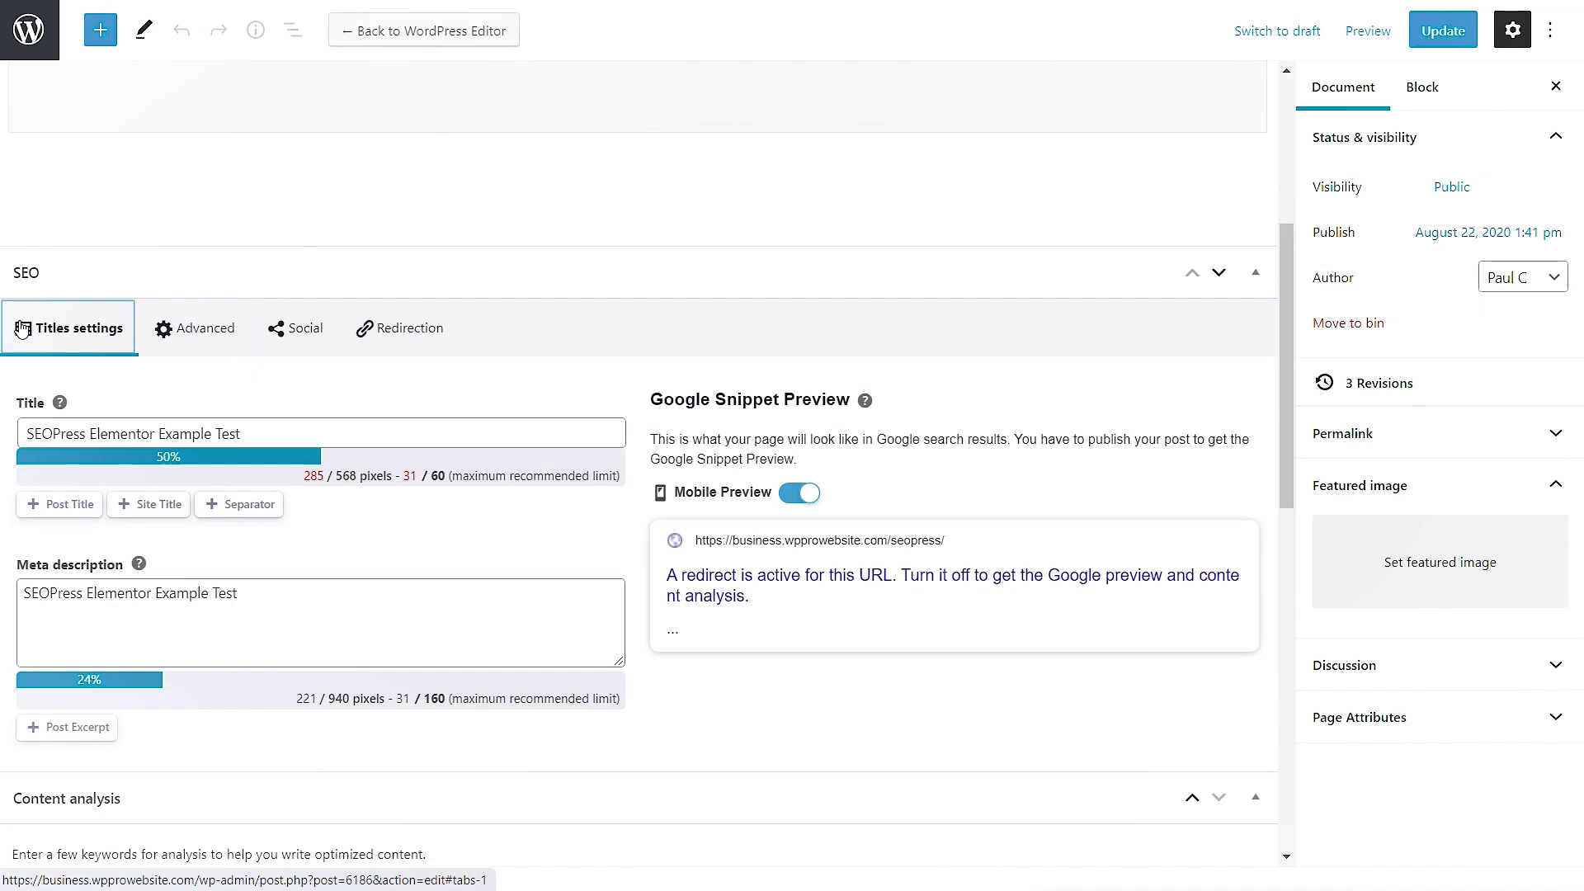
Examine the content analysis for the target keyword, including the list of checks from words counter to outbound links
scroll(746, 667, down, 4)
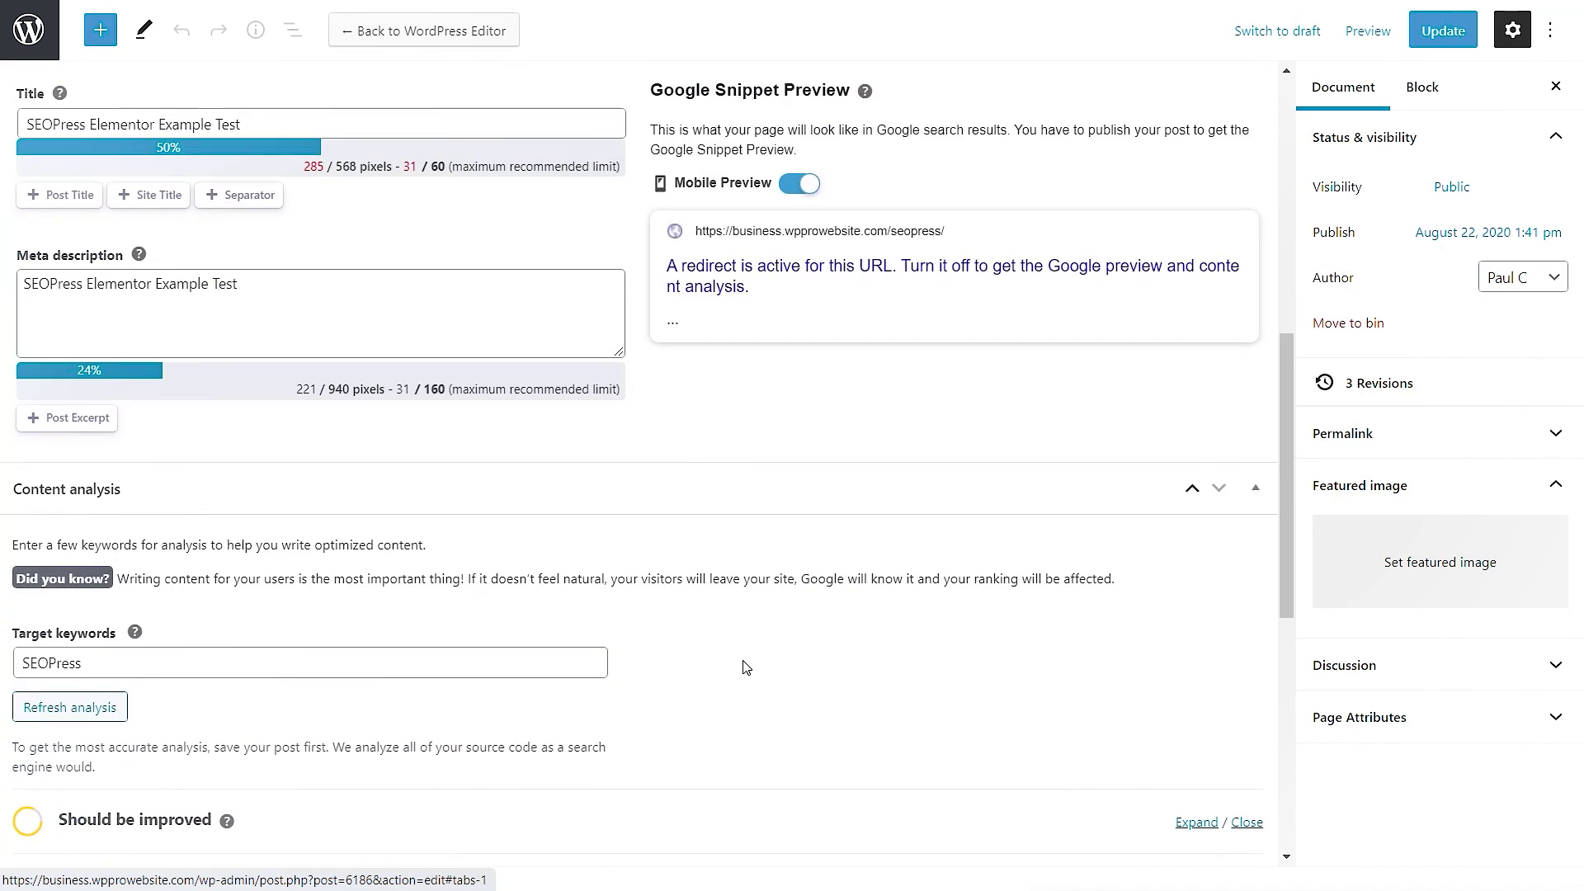
scroll(816, 710, down, 4)
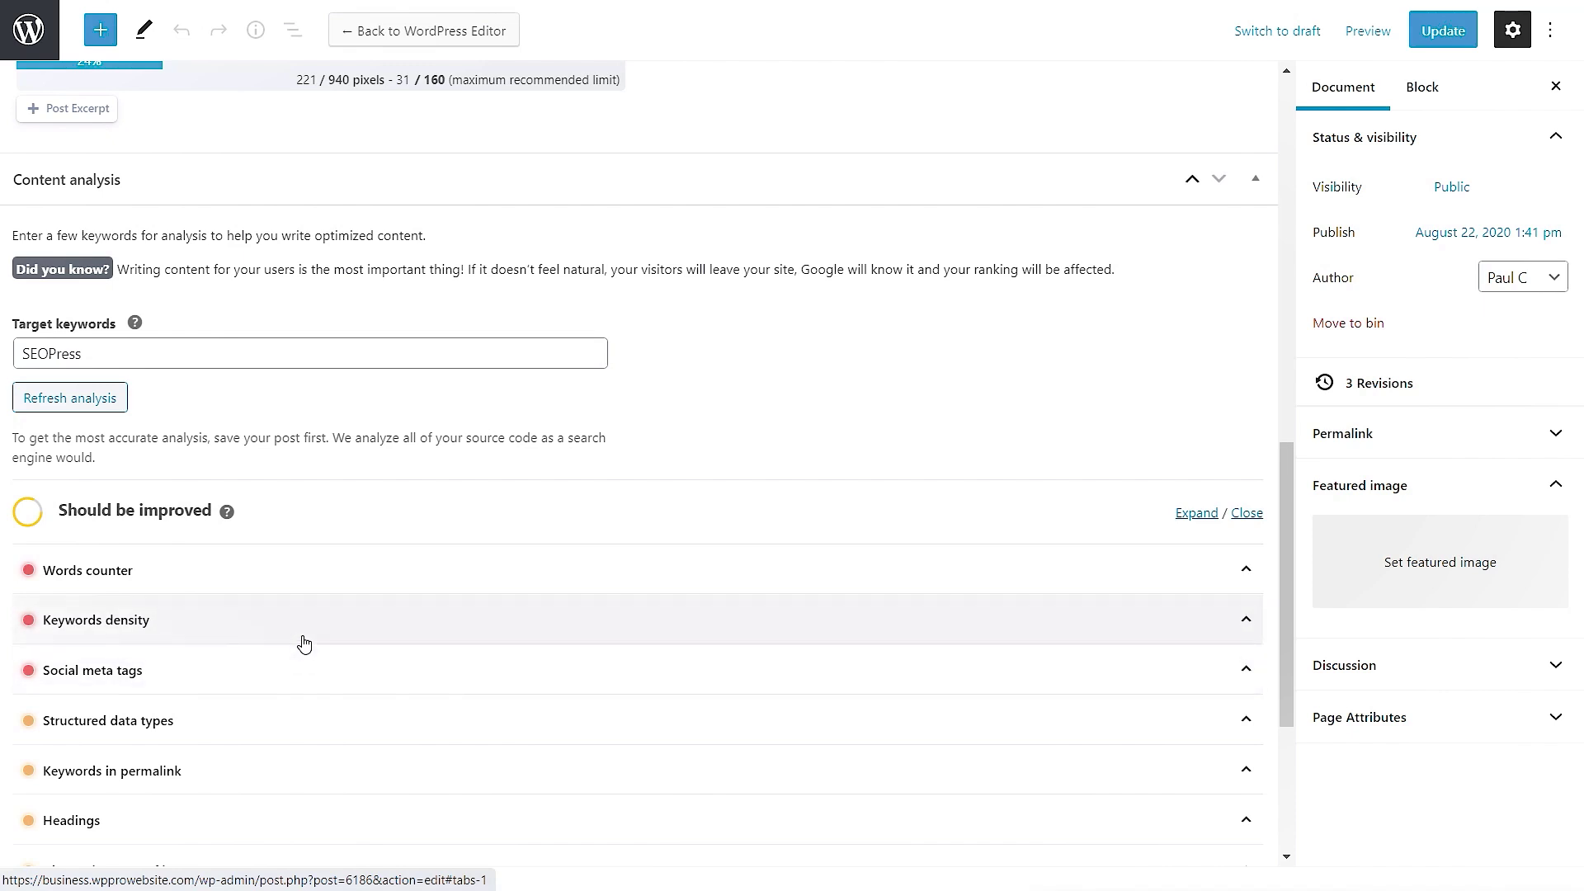
scroll(330, 646, down, 1)
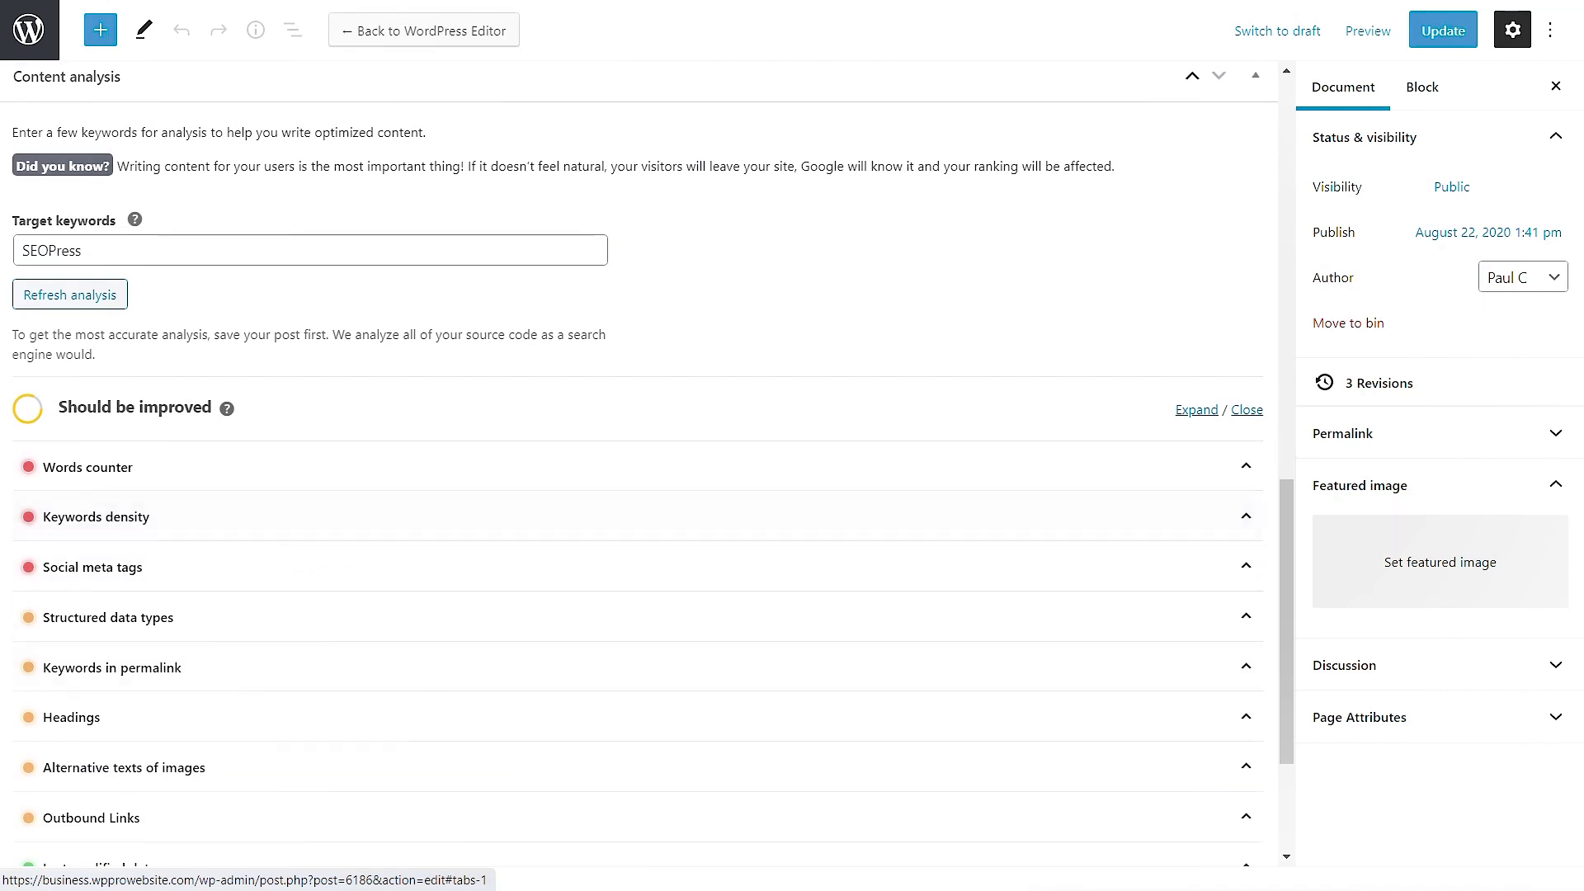